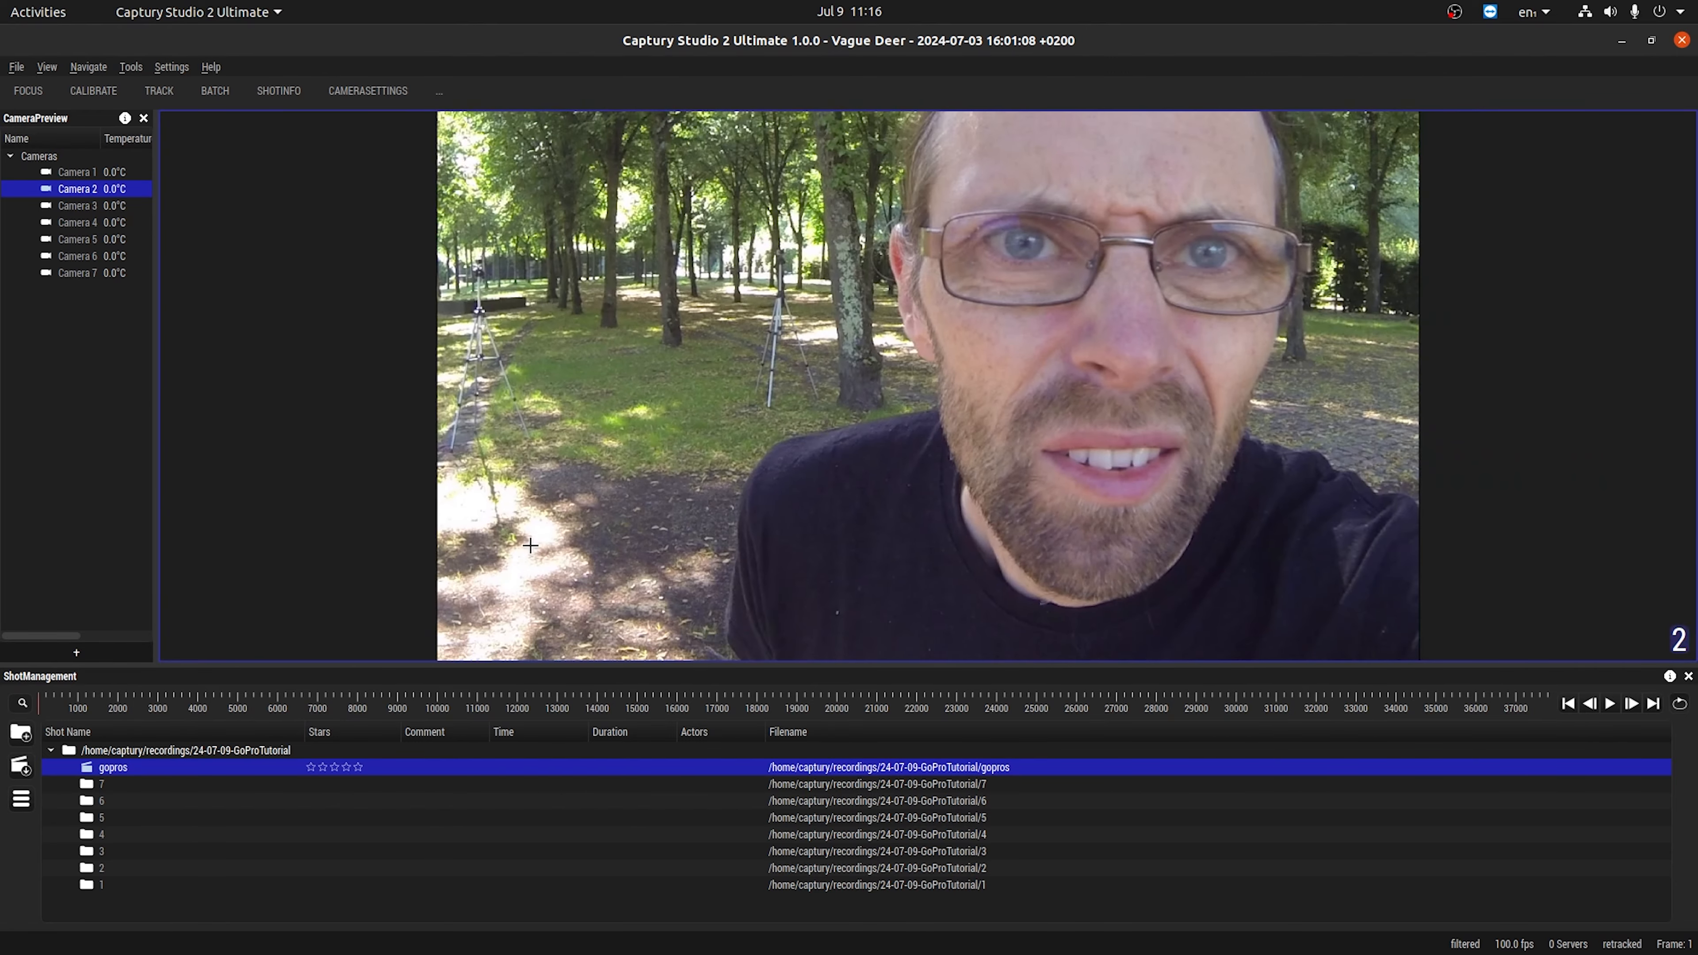
# Switch from the camera 2 image to the 3D view and look around the floor grid from several angles.
pyautogui.press('Escape')
pyautogui.moveTo(984, 553); pyautogui.dragTo(849, 476)
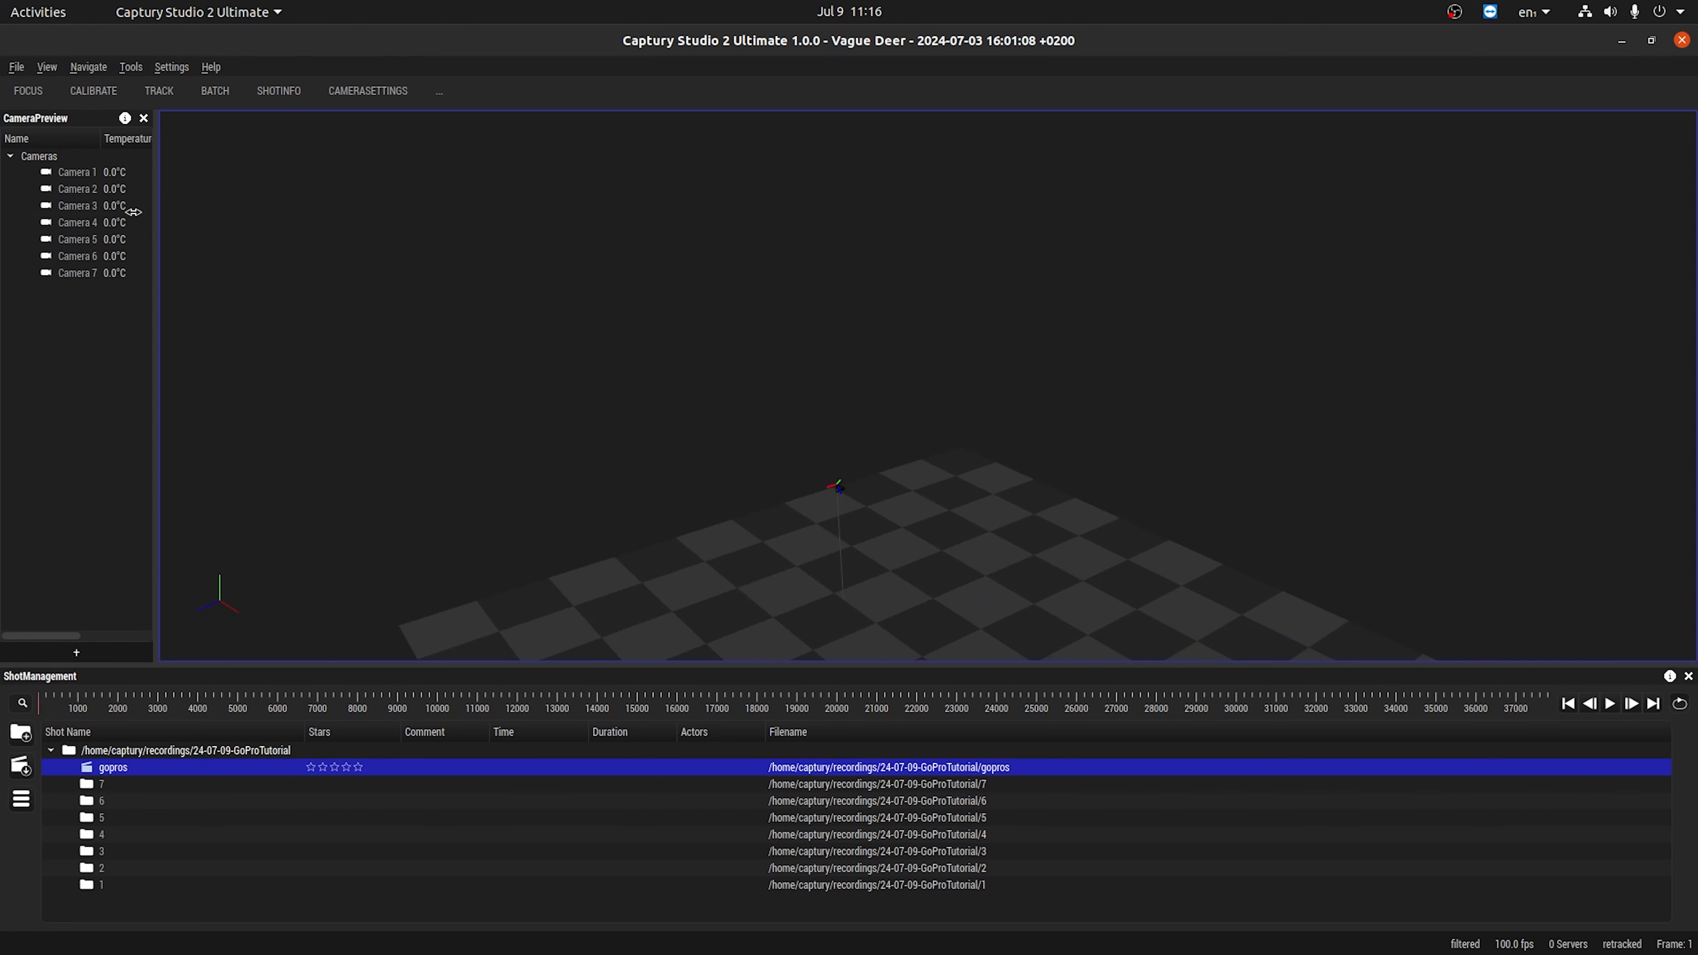
pyautogui.click(80, 67)
pyautogui.click(144, 252)
pyautogui.click(89, 66)
pyautogui.click(83, 72)
pyautogui.moveTo(875, 580); pyautogui.dragTo(872, 625)
pyautogui.moveTo(867, 595); pyautogui.dragTo(865, 557, button='right')
pyautogui.moveTo(865, 555); pyautogui.dragTo(864, 591)
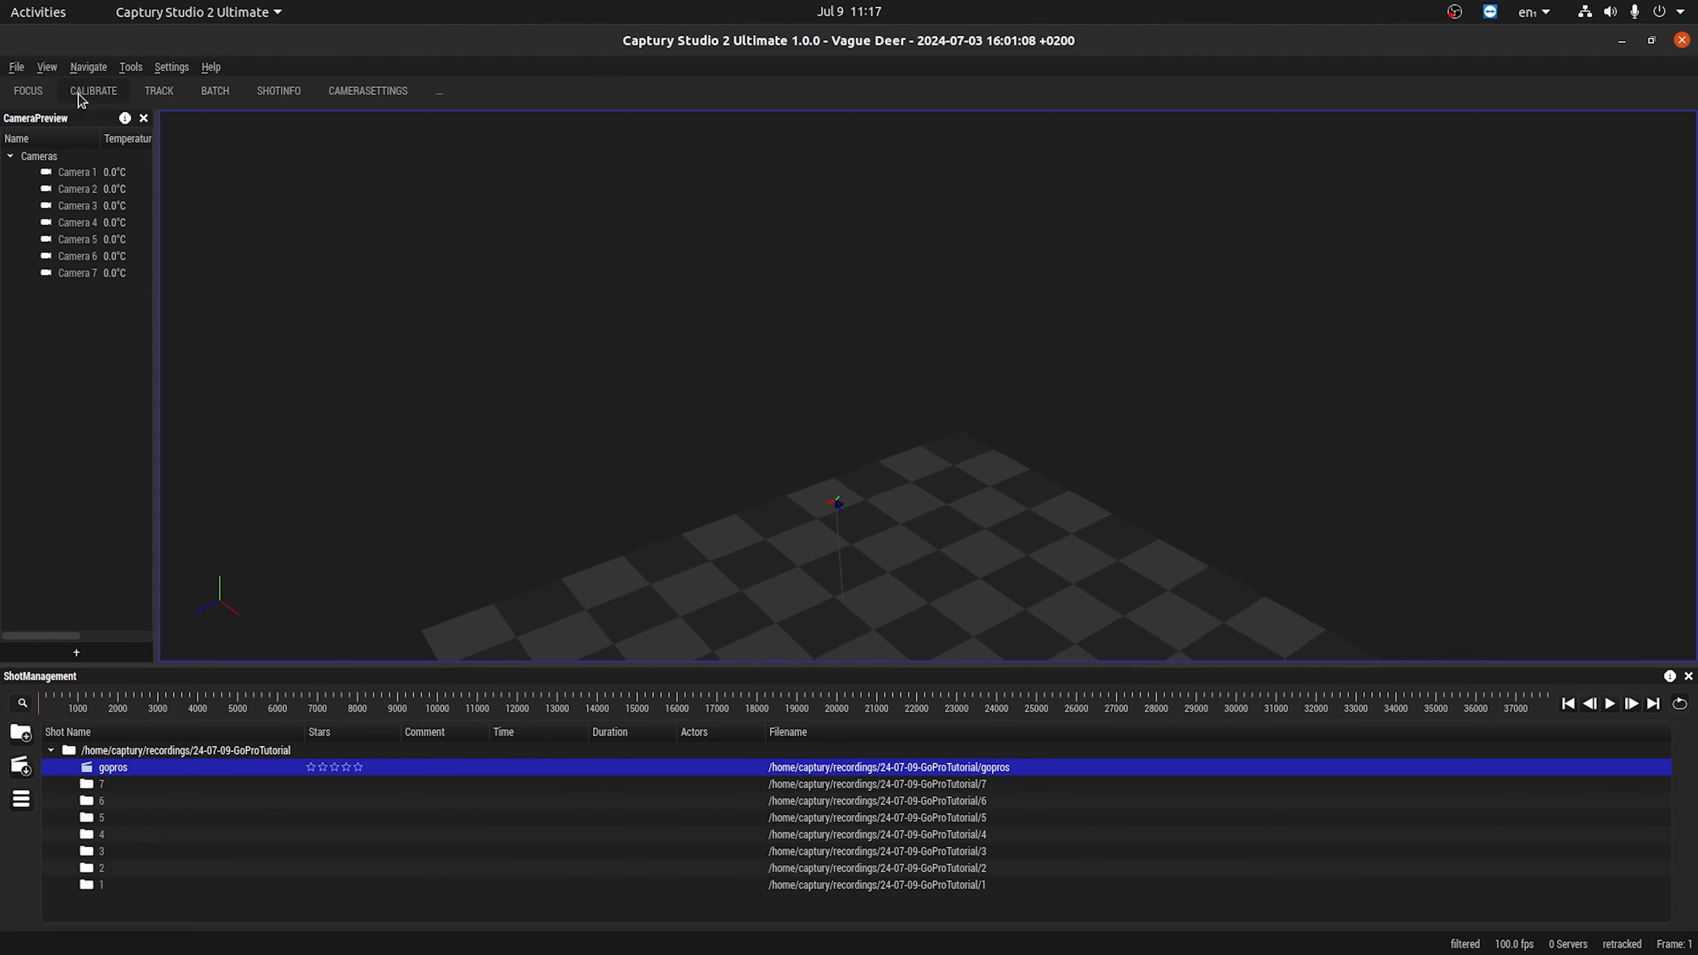
pyautogui.click(87, 67)
pyautogui.click(115, 256)
pyautogui.keyDown('alt'); pyautogui.moveTo(711, 570); pyautogui.dragTo(770, 572); pyautogui.keyUp('alt')
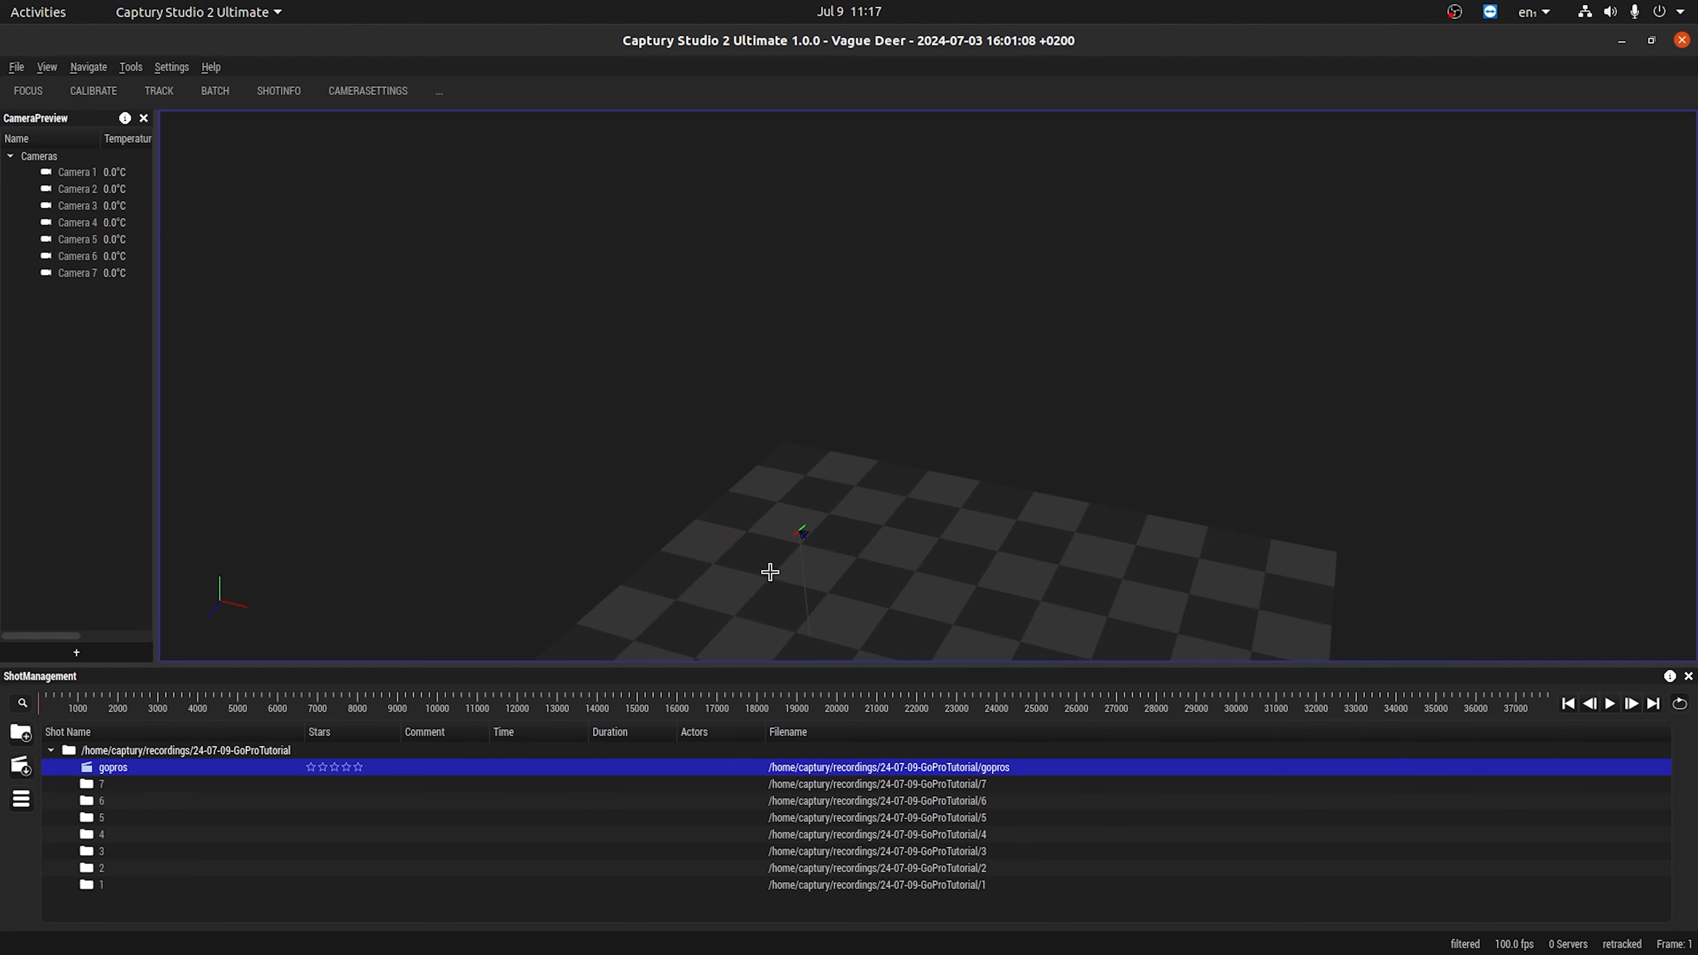
# Display the camera 1 footage, open the sync tool, and select camera 1 in its camera list.
pyautogui.press('1')
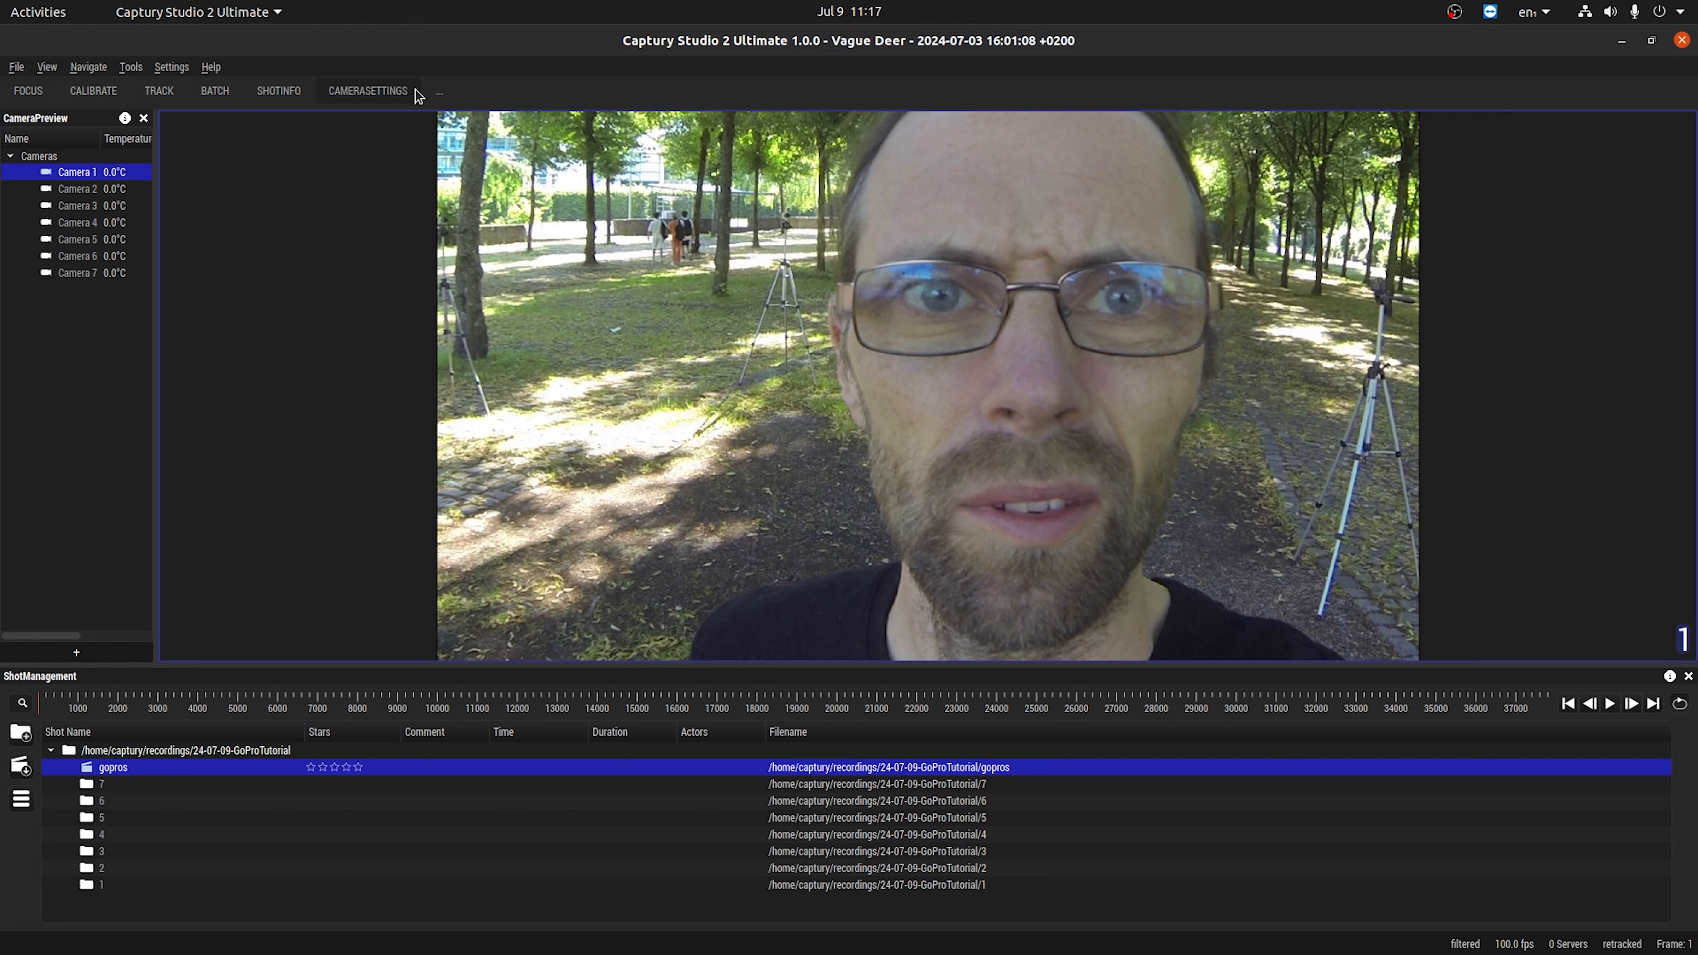
pyautogui.click(443, 97)
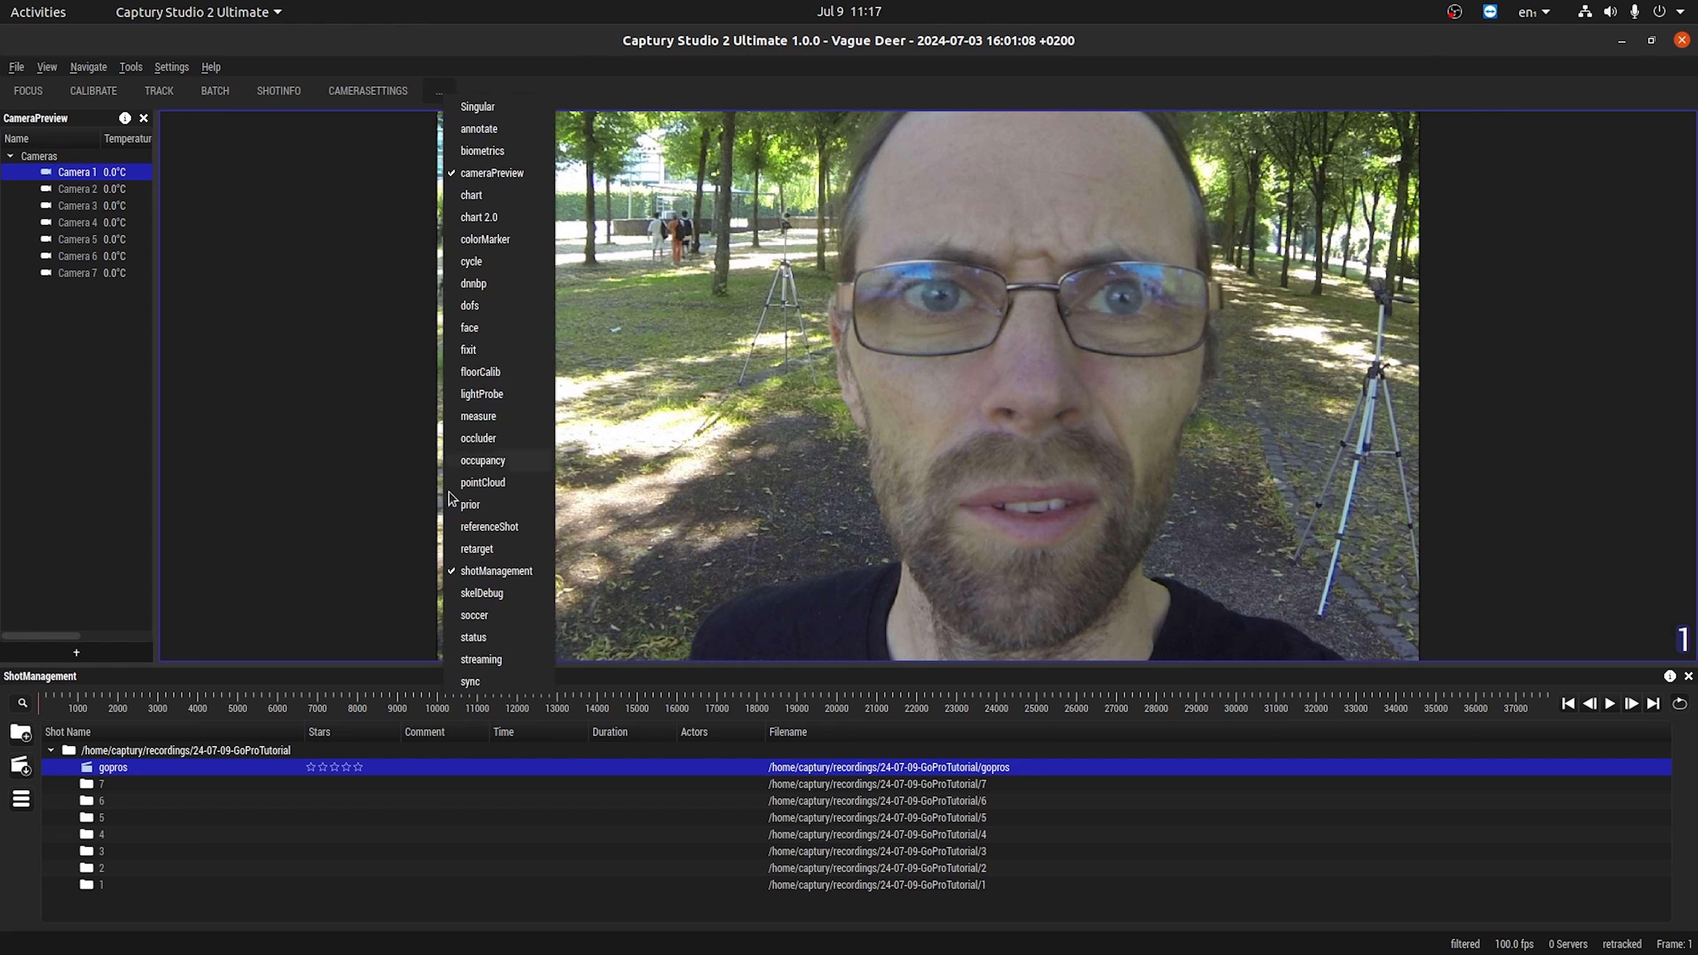
pyautogui.click(471, 682)
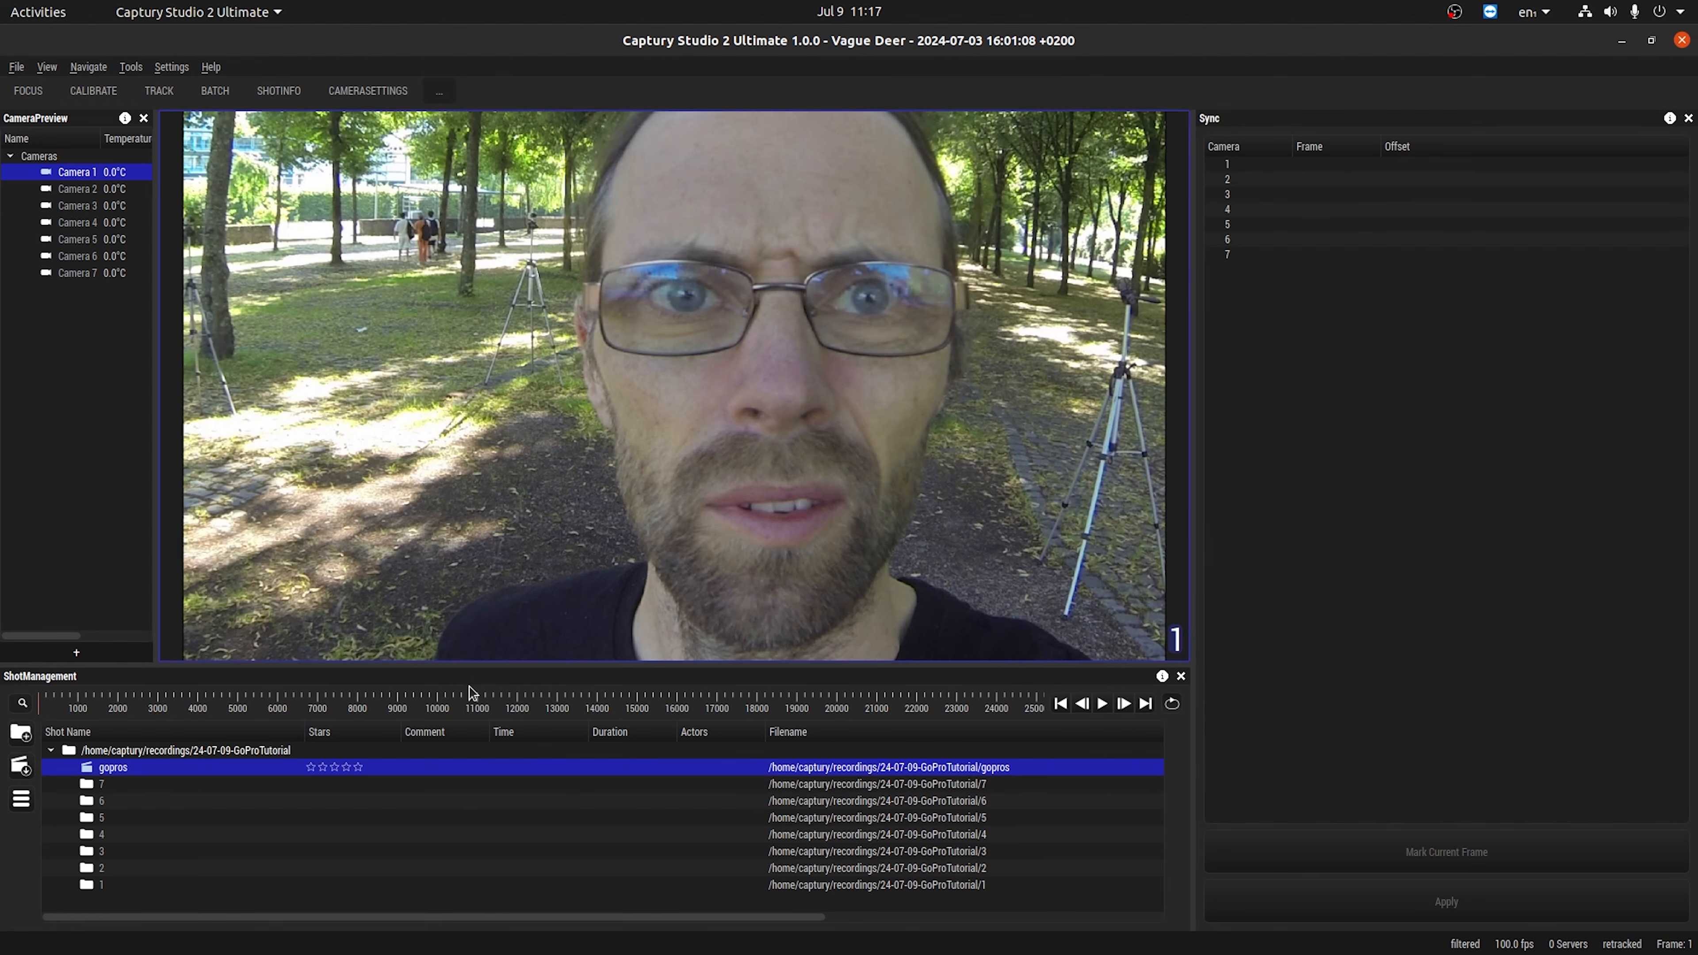
pyautogui.click(1227, 164)
pyautogui.click(1230, 175)
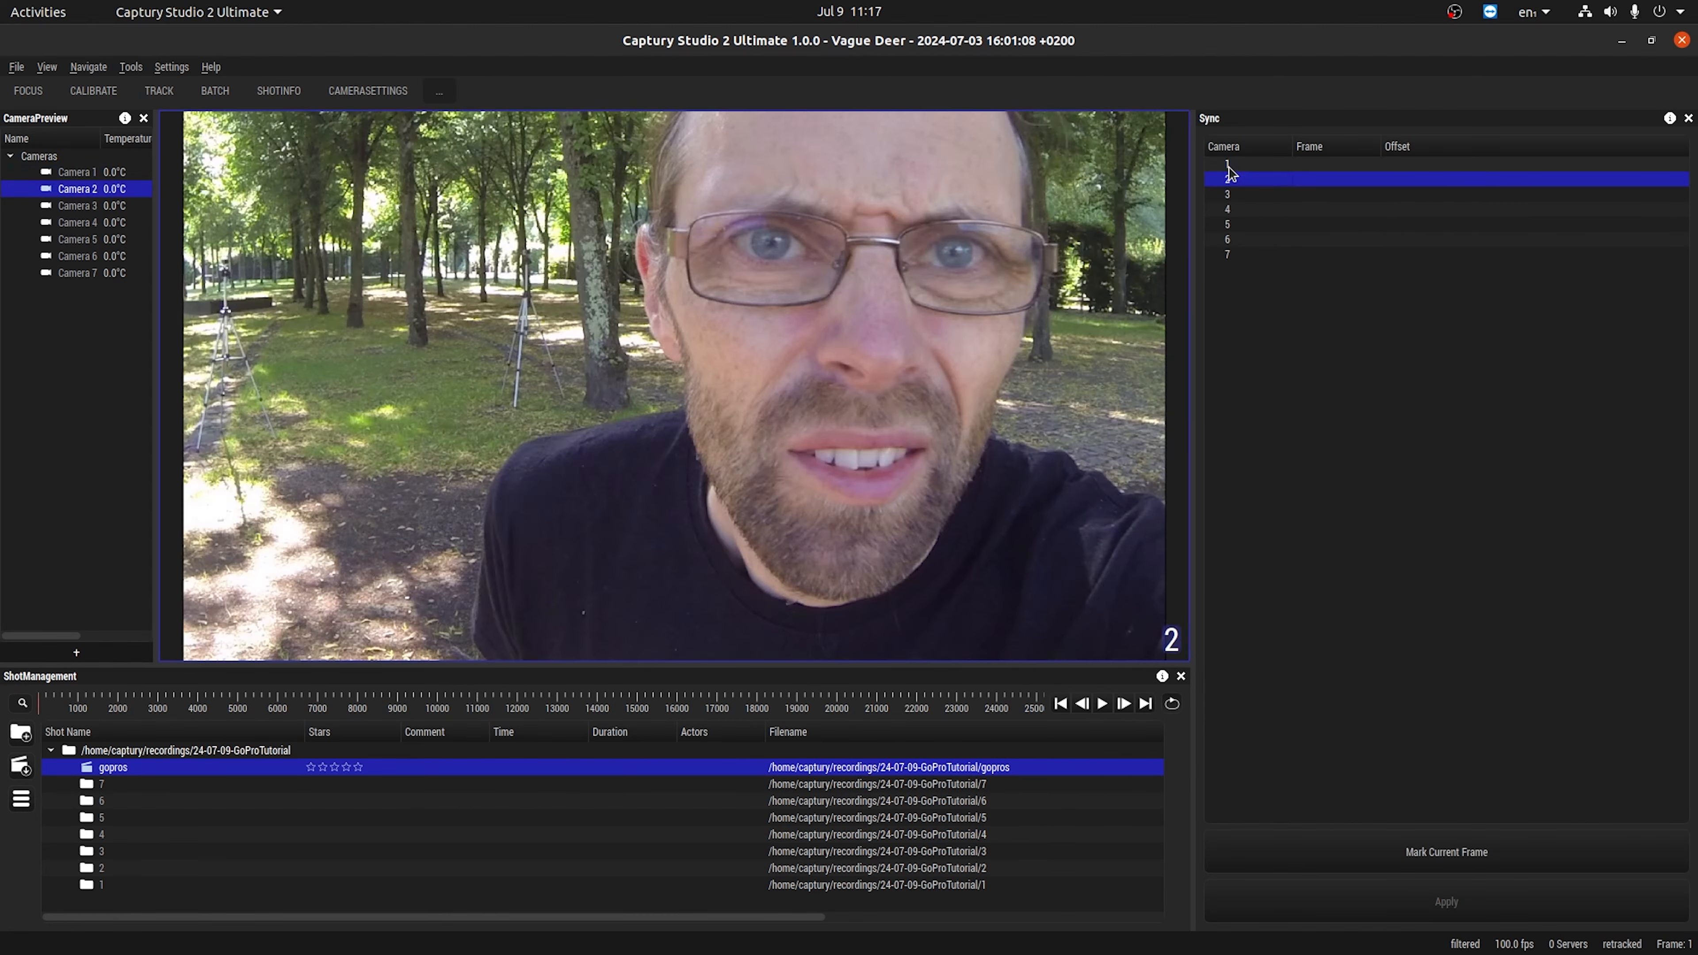
pyautogui.click(1229, 167)
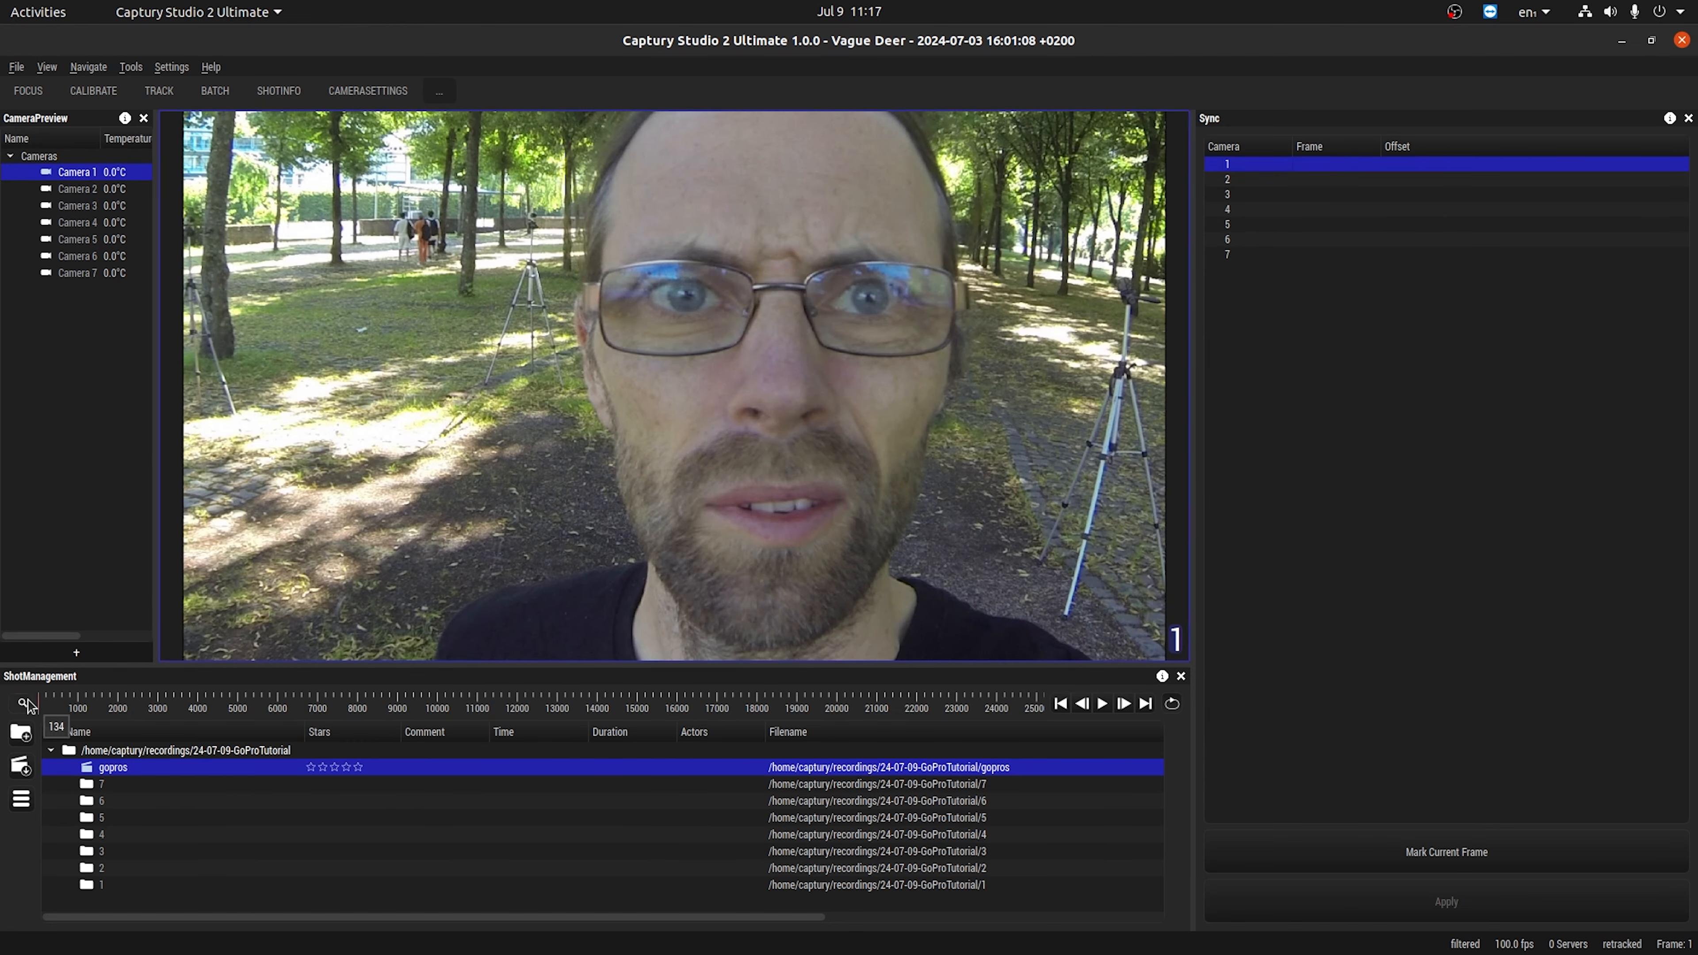
# Find the moment in camera 1 when the jumper's feet touch the ground, around frame 19215, and mark it as the sync frame.
pyautogui.moveTo(47, 710); pyautogui.dragTo(548, 701)
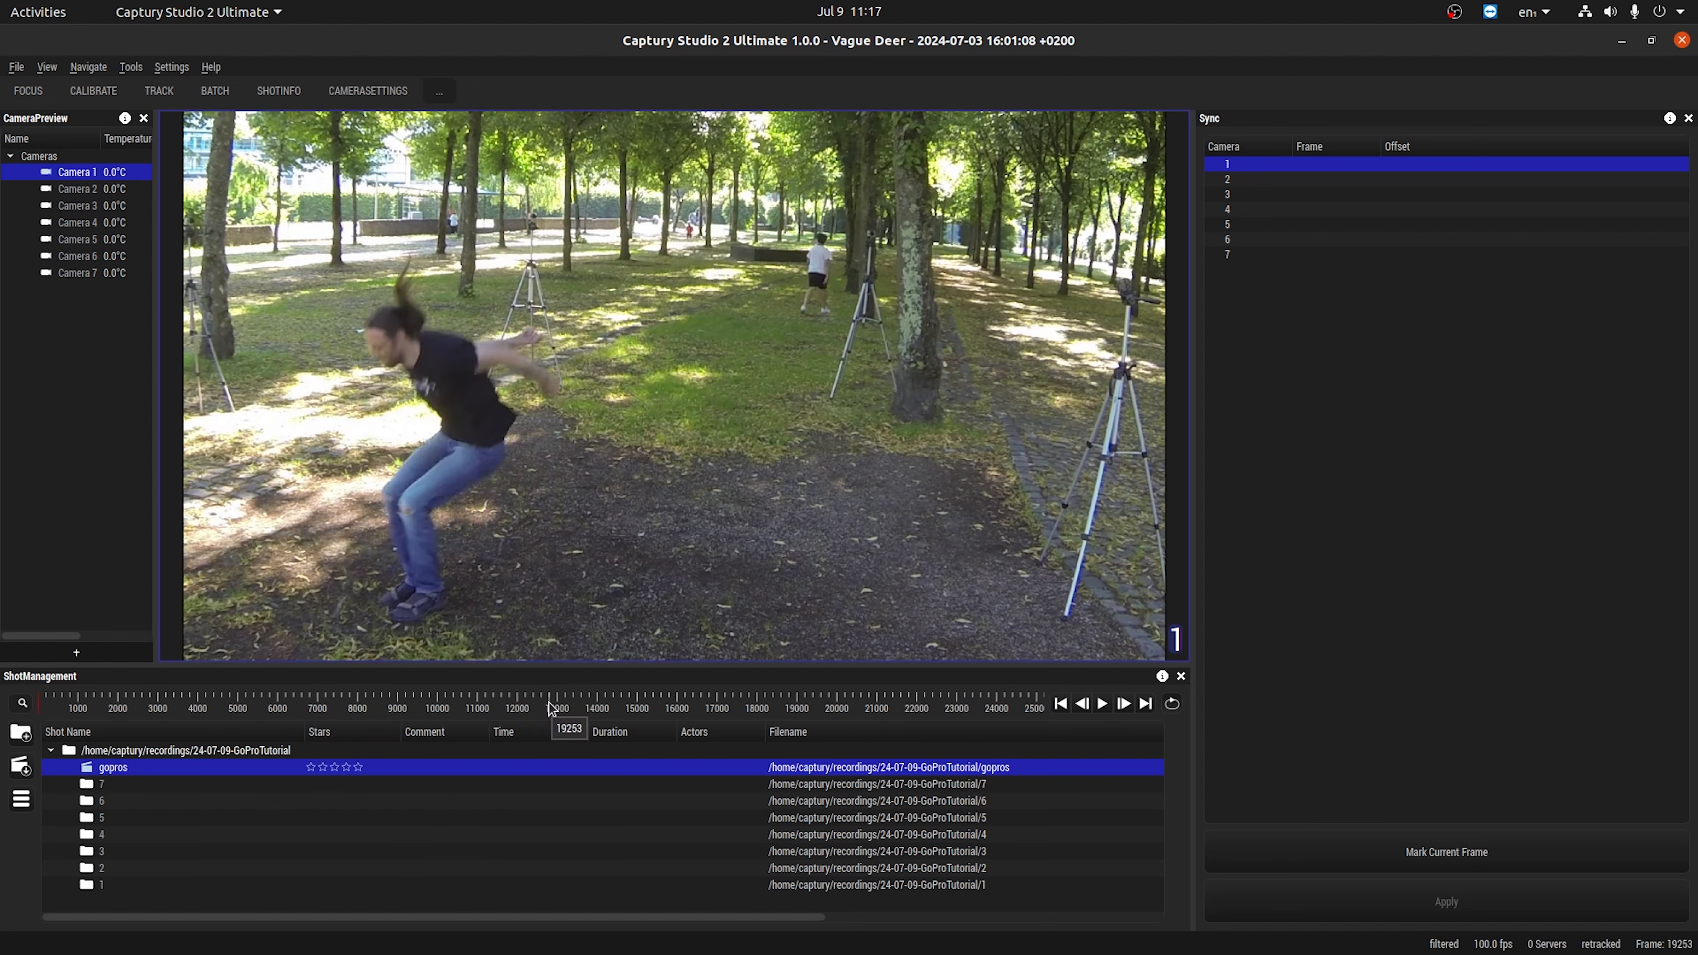
pyautogui.press('Left')
pyautogui.press('Left')
pyautogui.press('Left')
pyautogui.press('Left')
pyautogui.press('Left')
pyautogui.press('Left')
pyautogui.press('Left')
pyautogui.press('Left')
pyautogui.press('Left')
pyautogui.press('Left')
pyautogui.press('Left')
pyautogui.press('Left')
pyautogui.press('Left')
pyautogui.press('Left')
pyautogui.press('Left')
pyautogui.press('Left')
pyautogui.press('Left')
pyautogui.press('Left')
pyautogui.press('Left')
pyautogui.press('Left')
pyautogui.press('Left')
pyautogui.press('Left')
pyautogui.press('Left')
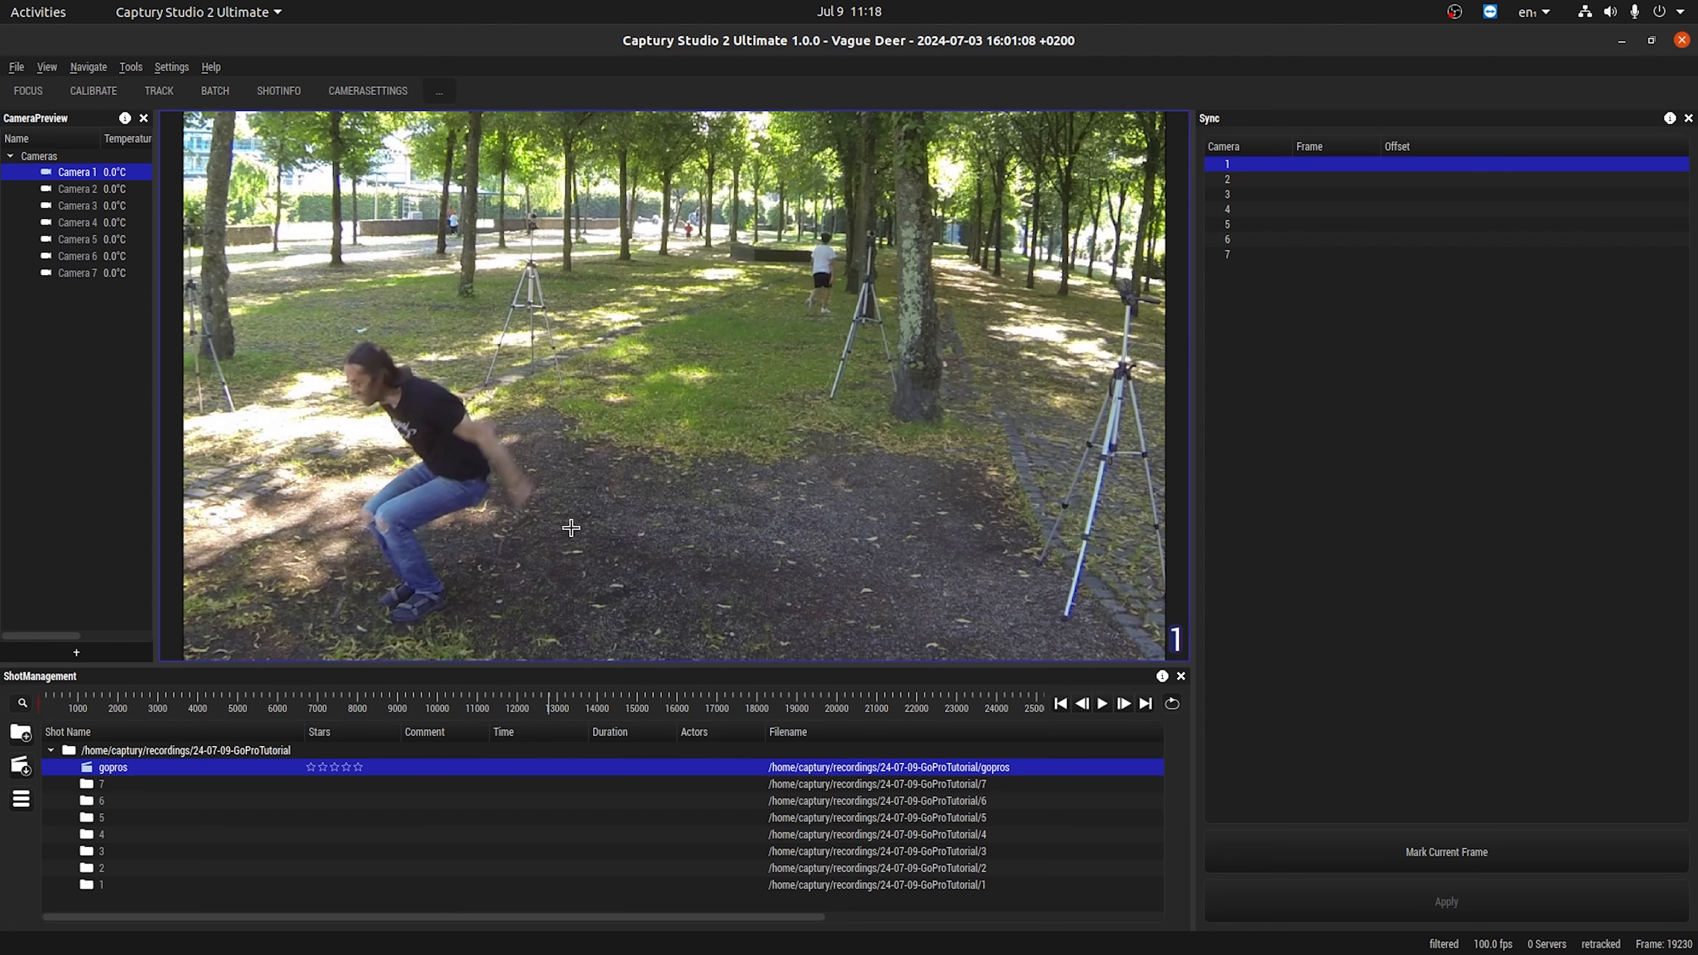
pyautogui.press('Left')
pyautogui.press('Left')
pyautogui.press('Left')
pyautogui.press('Left')
pyautogui.press('Left')
pyautogui.press('Left')
pyautogui.press('Left')
pyautogui.press('Left')
pyautogui.press('Left')
pyautogui.press('Left')
pyautogui.press('Left')
pyautogui.press('Left')
pyautogui.press('Left')
pyautogui.scroll(5, 570, 528)
pyautogui.press('Left')
pyautogui.press('Left')
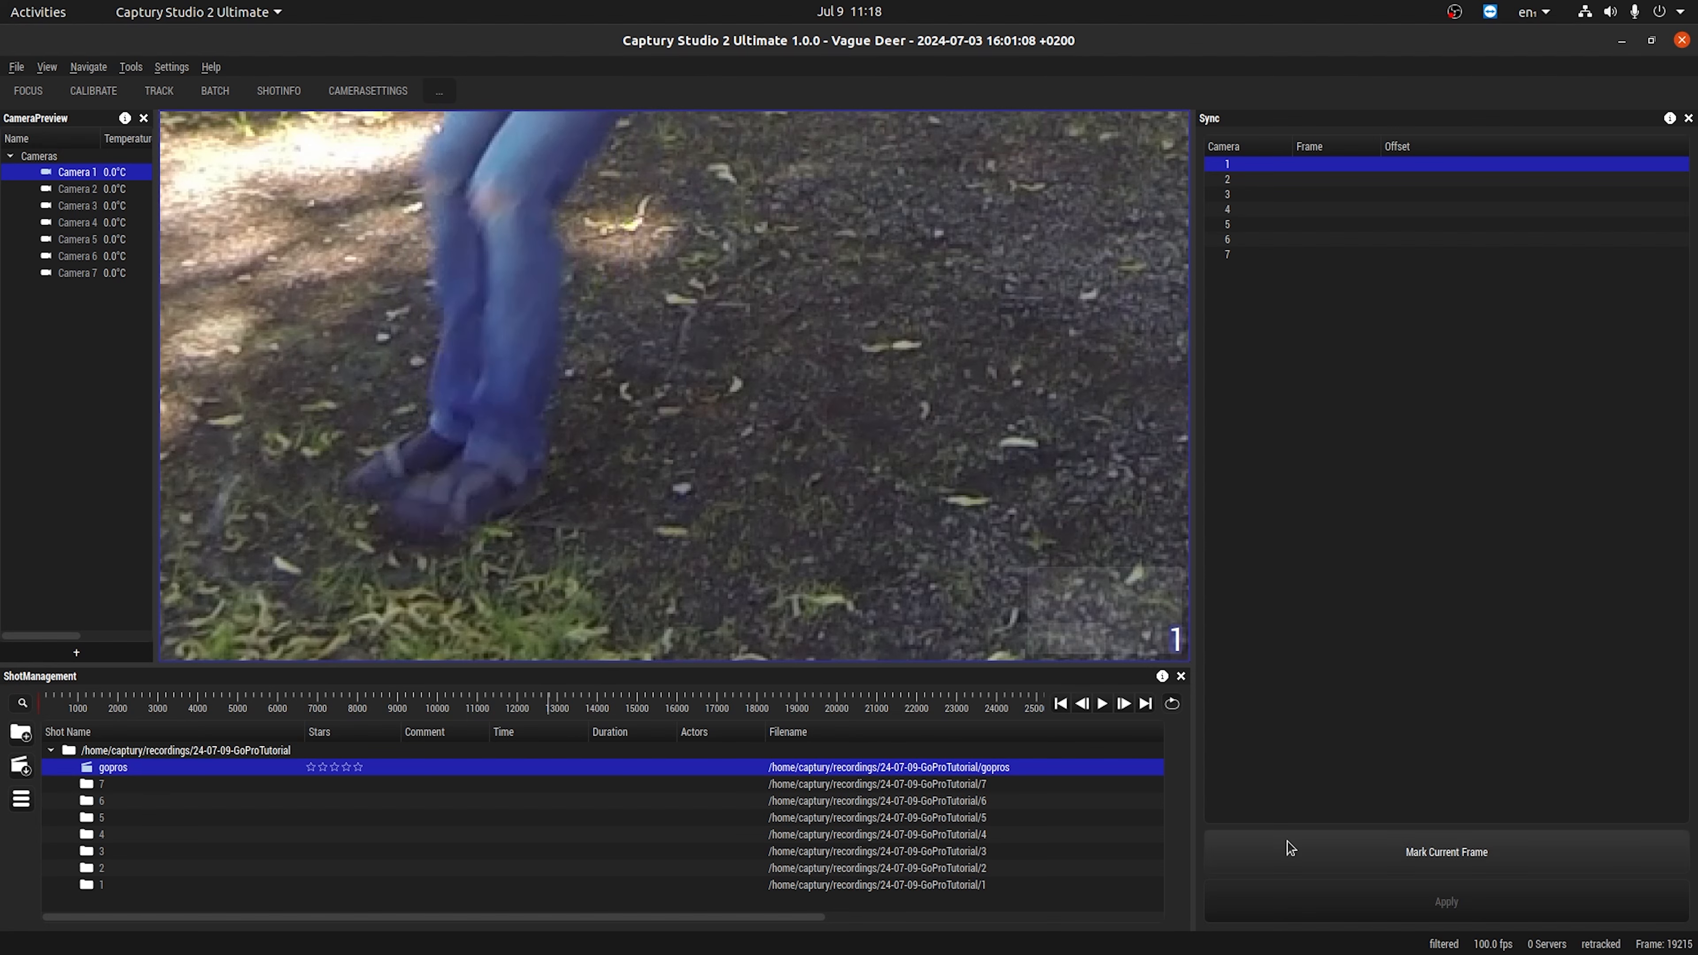
# Find the same jump landing in camera 2, around frame 18700, and mark it as that camera's sync frame.
pyautogui.click(77, 189)
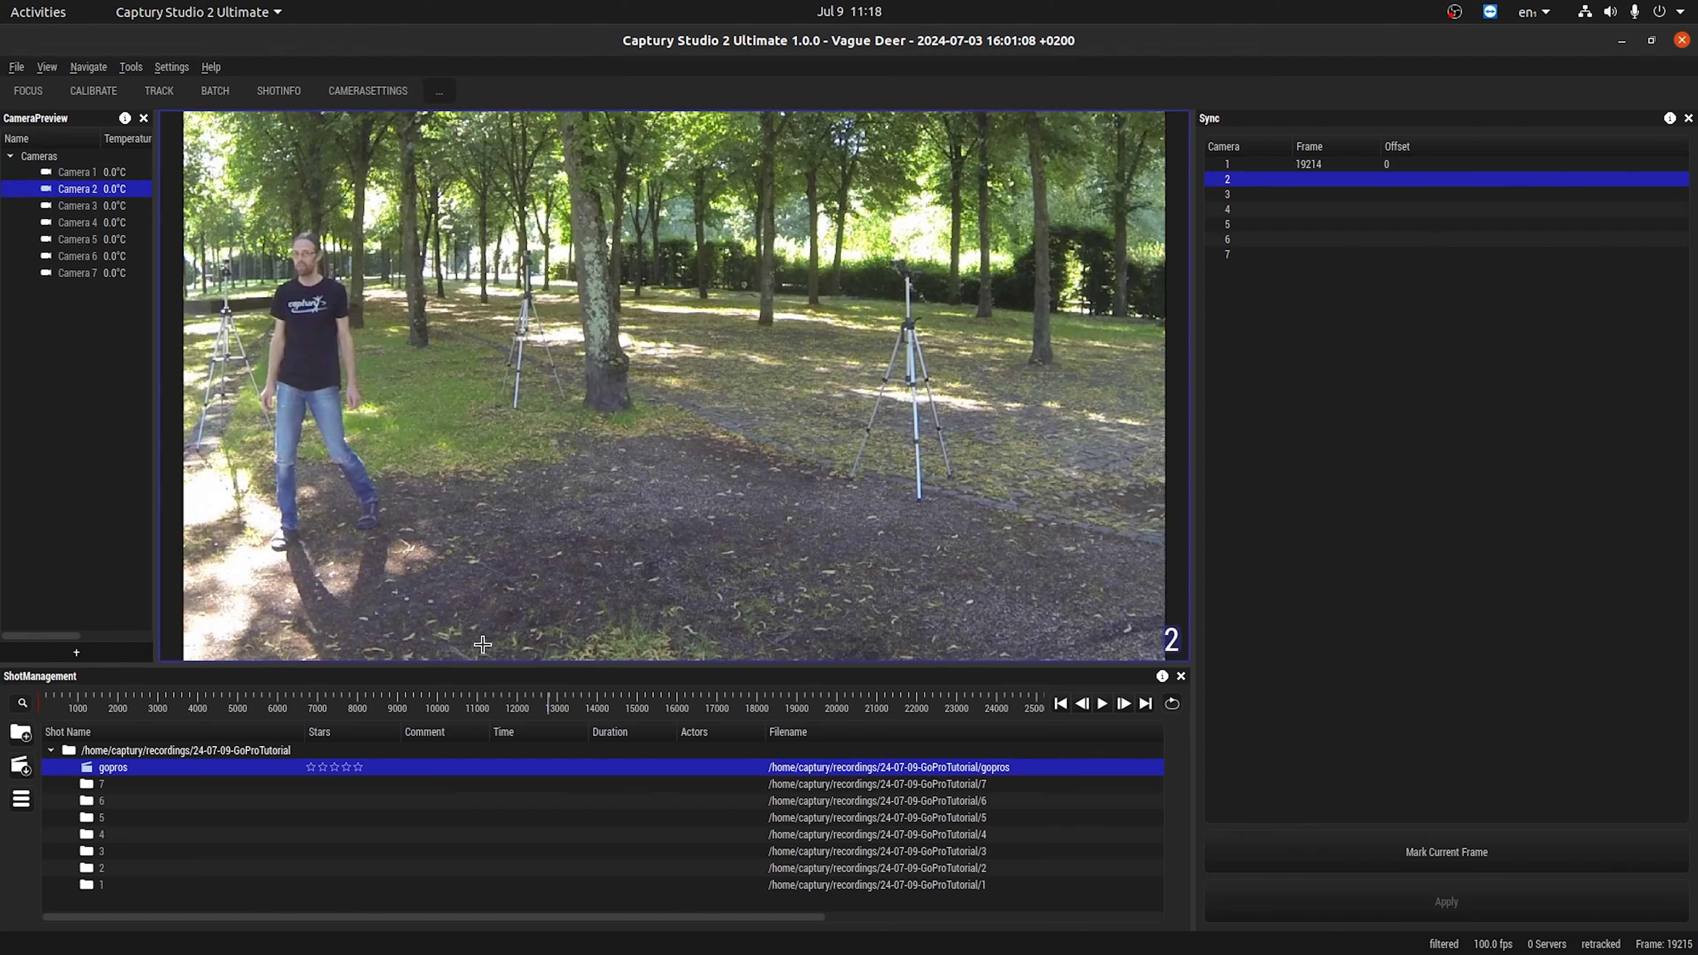
pyautogui.click(534, 701)
pyautogui.scroll(5, 577, 451)
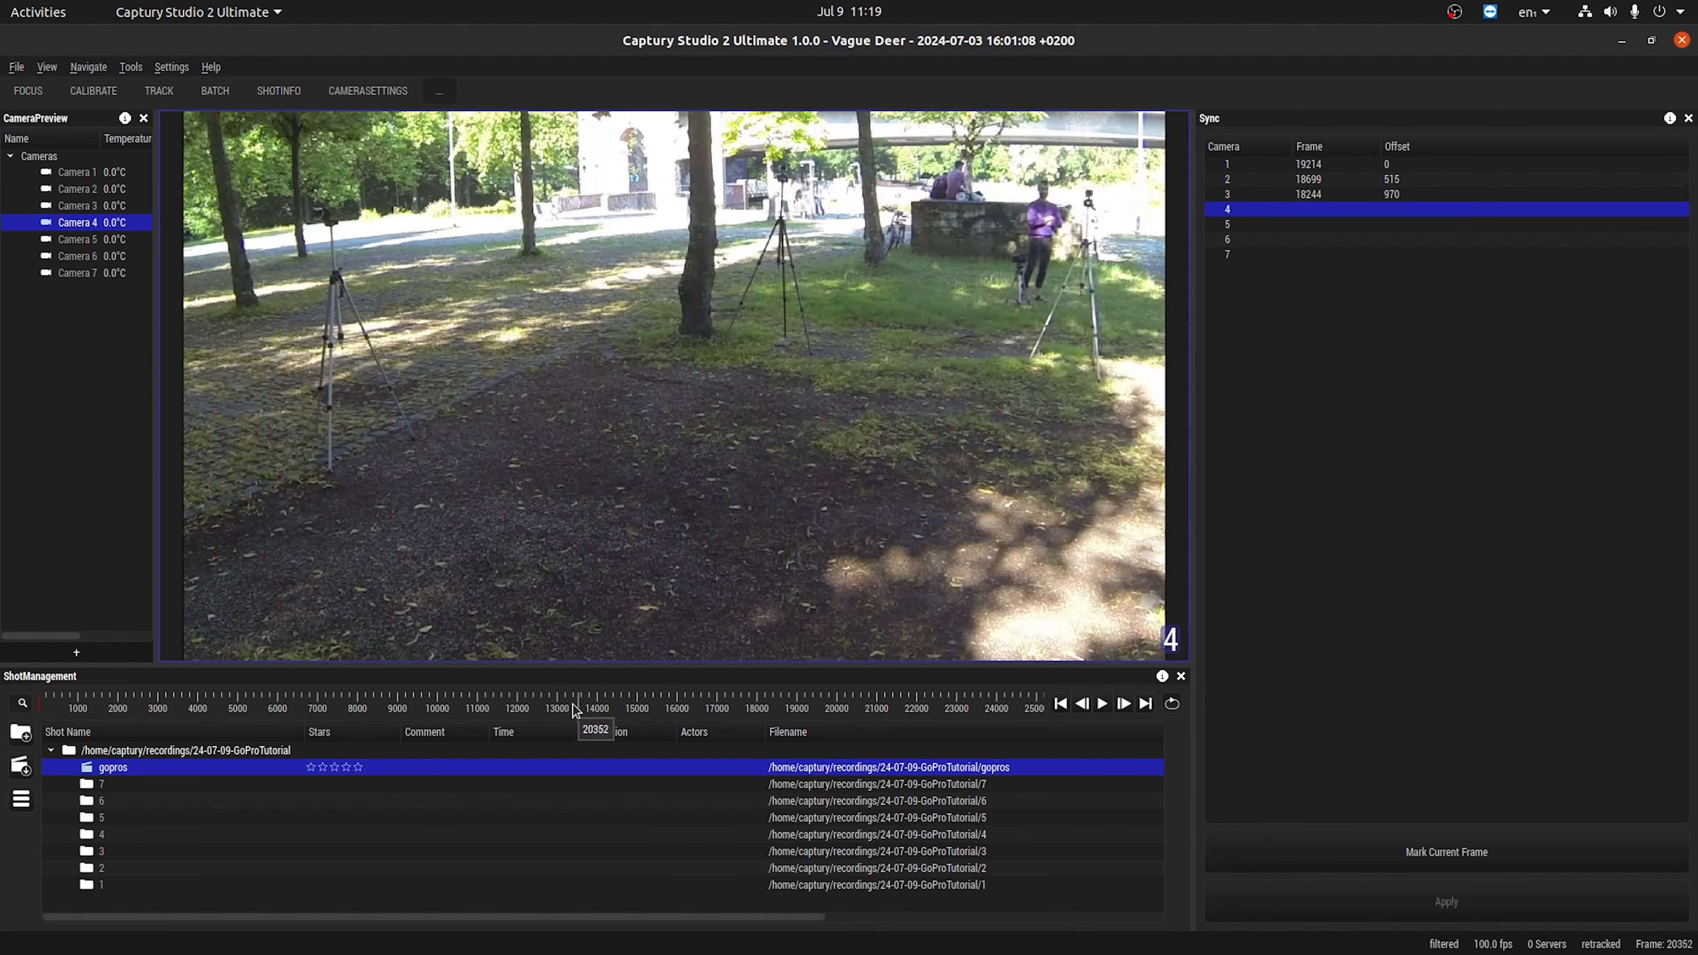
# Mark the jump landing in camera 3 at frame 18244 and in camera 4 at frame 17403.
pyautogui.moveTo(573, 706); pyautogui.dragTo(503, 706)
pyautogui.scroll(5, 919, 550)
pyautogui.press('Right')
pyautogui.press('Right')
pyautogui.press('Right')
pyautogui.click(1446, 853)
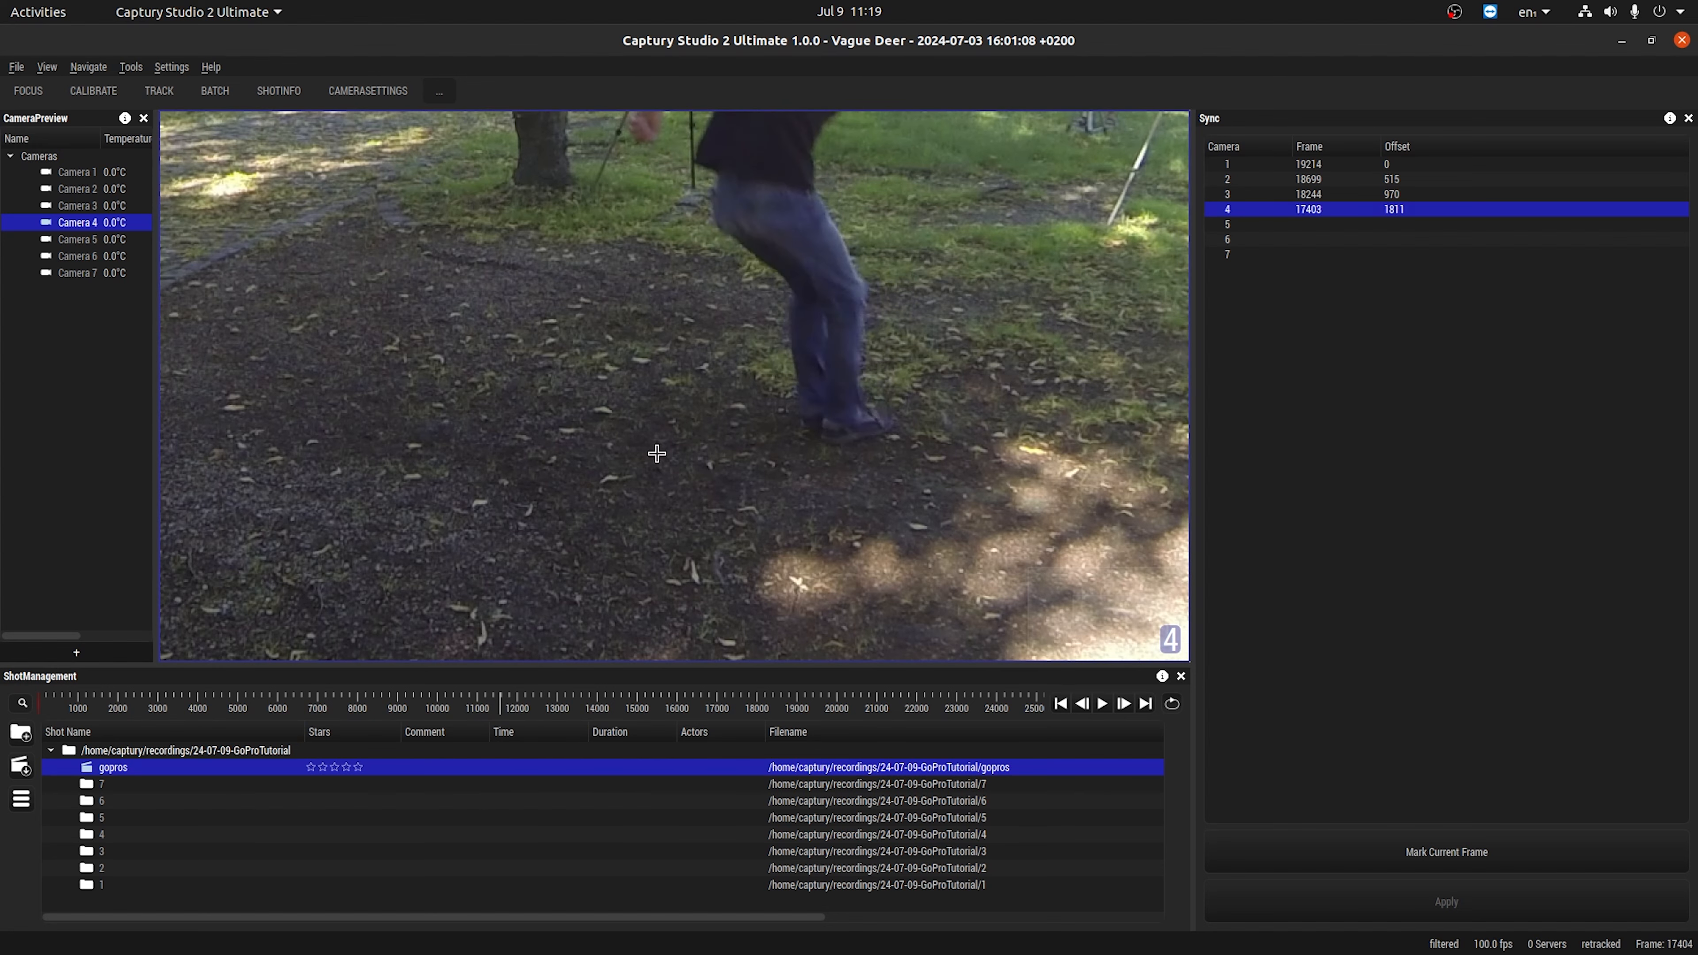
# Mark the jump landing in camera 5 at frame 17835 and in camera 6 at frame 16885.
pyautogui.scroll(5, 928, 531)
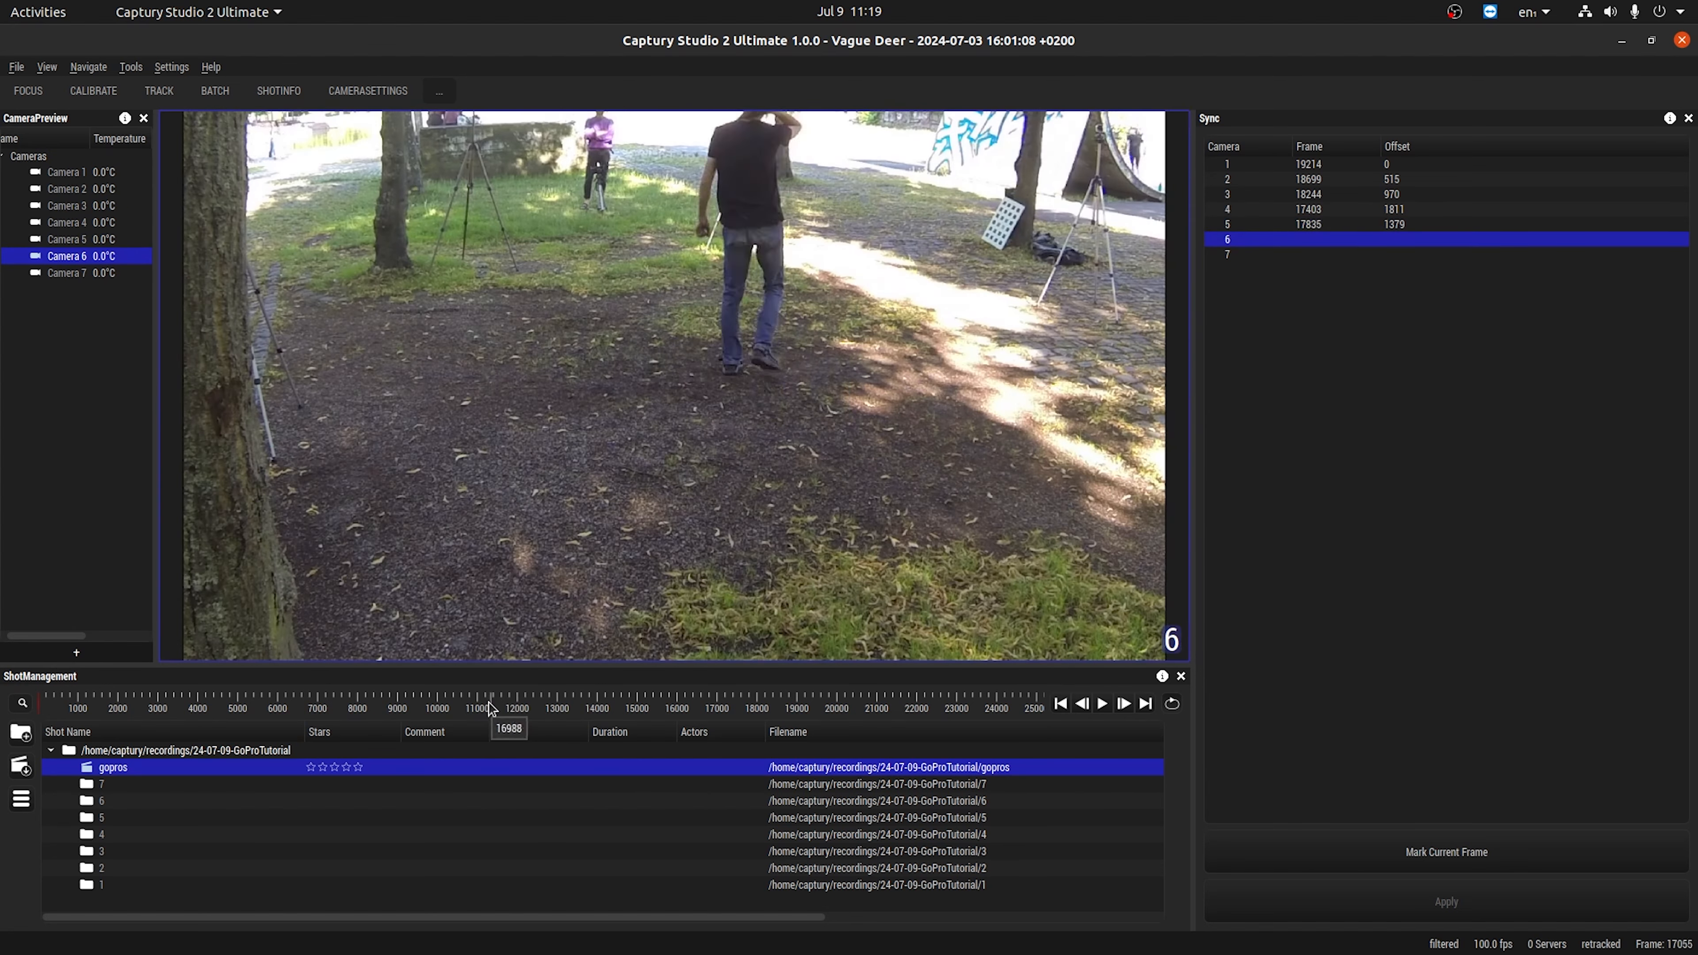
pyautogui.scroll(5, 747, 391)
pyautogui.moveTo(512, 706); pyautogui.dragTo(472, 706)
pyautogui.press('Right')
pyautogui.press('Right')
pyautogui.click(1446, 852)
# Step frame by frame to the jump landing in camera 7 and mark frame 16337 as its sync frame.
pyautogui.scroll(6, 829, 545)
pyautogui.press('Right')
pyautogui.press('Right')
pyautogui.press('Right')
pyautogui.press('Left')
pyautogui.press('Left')
pyautogui.press('Left')
pyautogui.press('Left')
pyautogui.press('Left')
pyautogui.press('Left')
pyautogui.press('Left')
pyautogui.press('Left')
pyautogui.press('Left')
pyautogui.press('Left')
pyautogui.click(1387, 844)
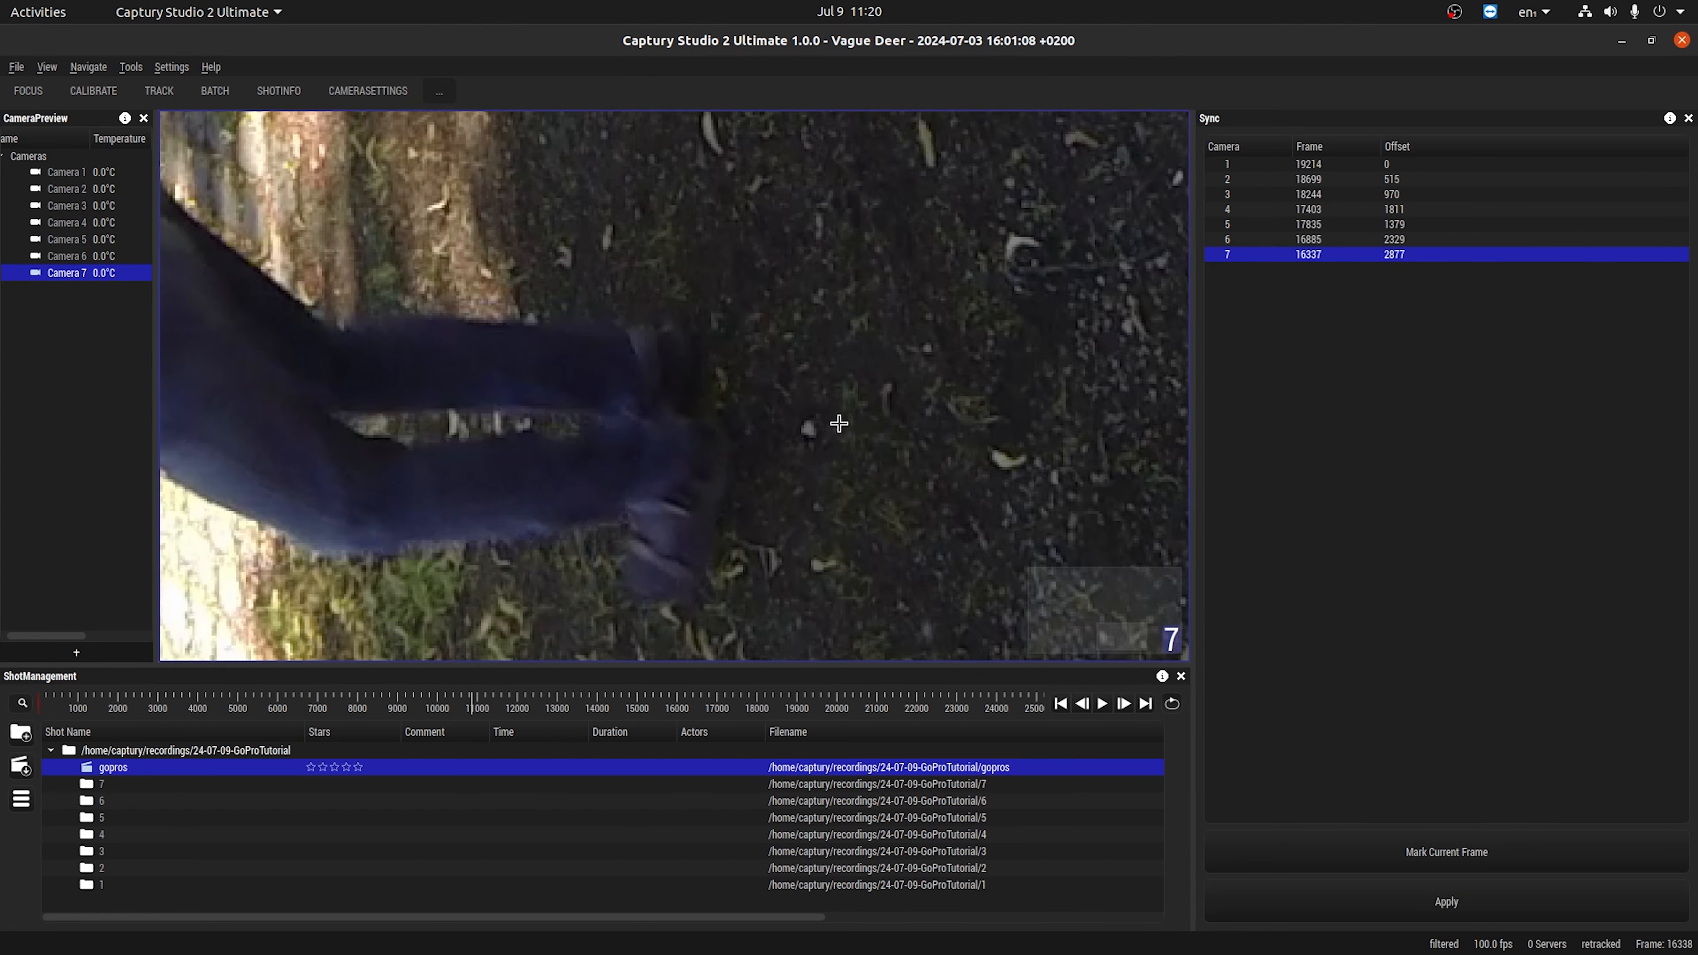
# Apply the sync offsets to all seven cameras and compare their views side by side at the jump landing, frame 19220.
pyautogui.scroll(-6, 693, 427)
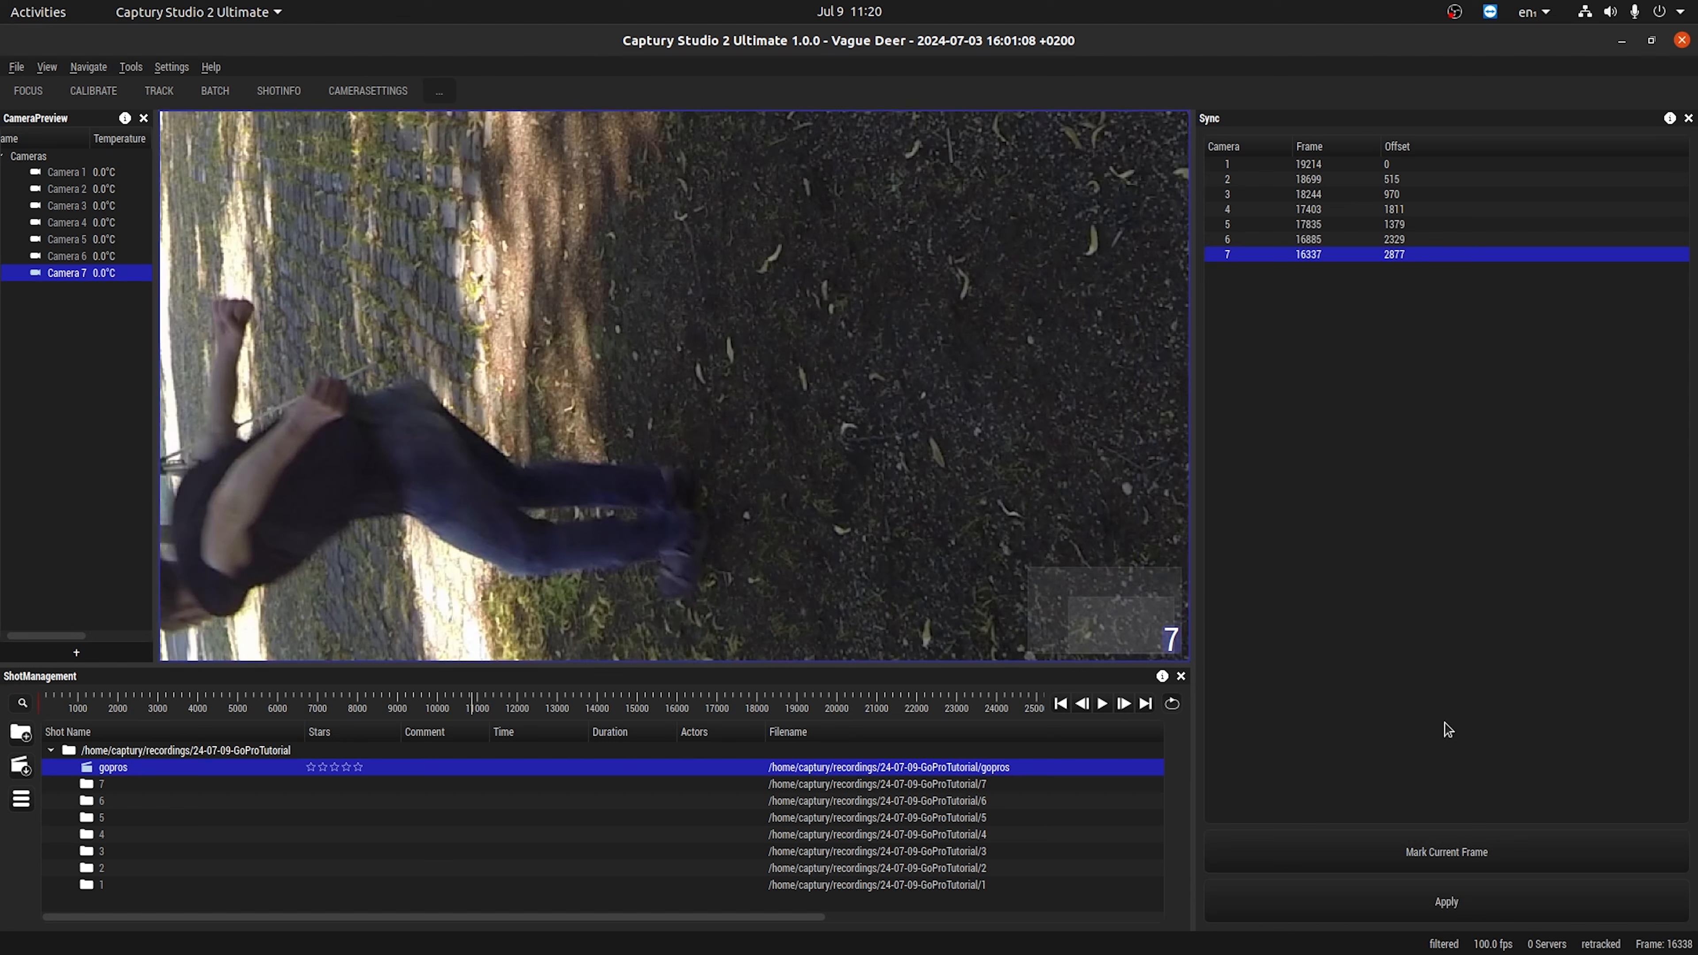
pyautogui.click(1412, 902)
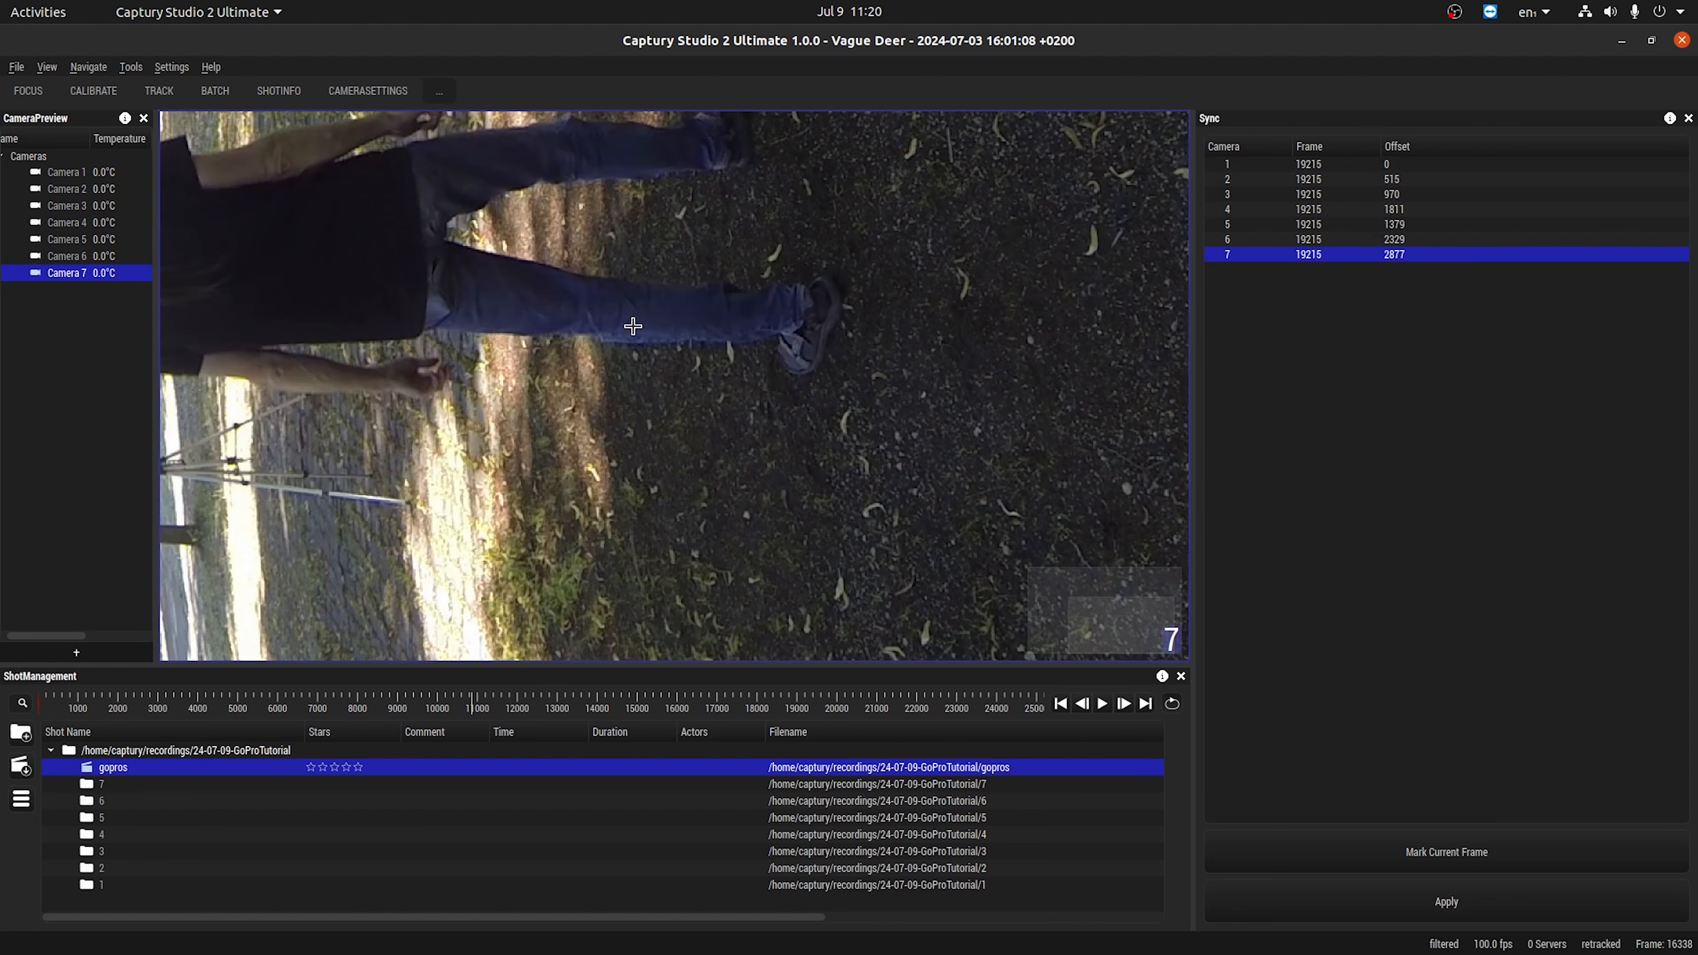
pyautogui.click(491, 706)
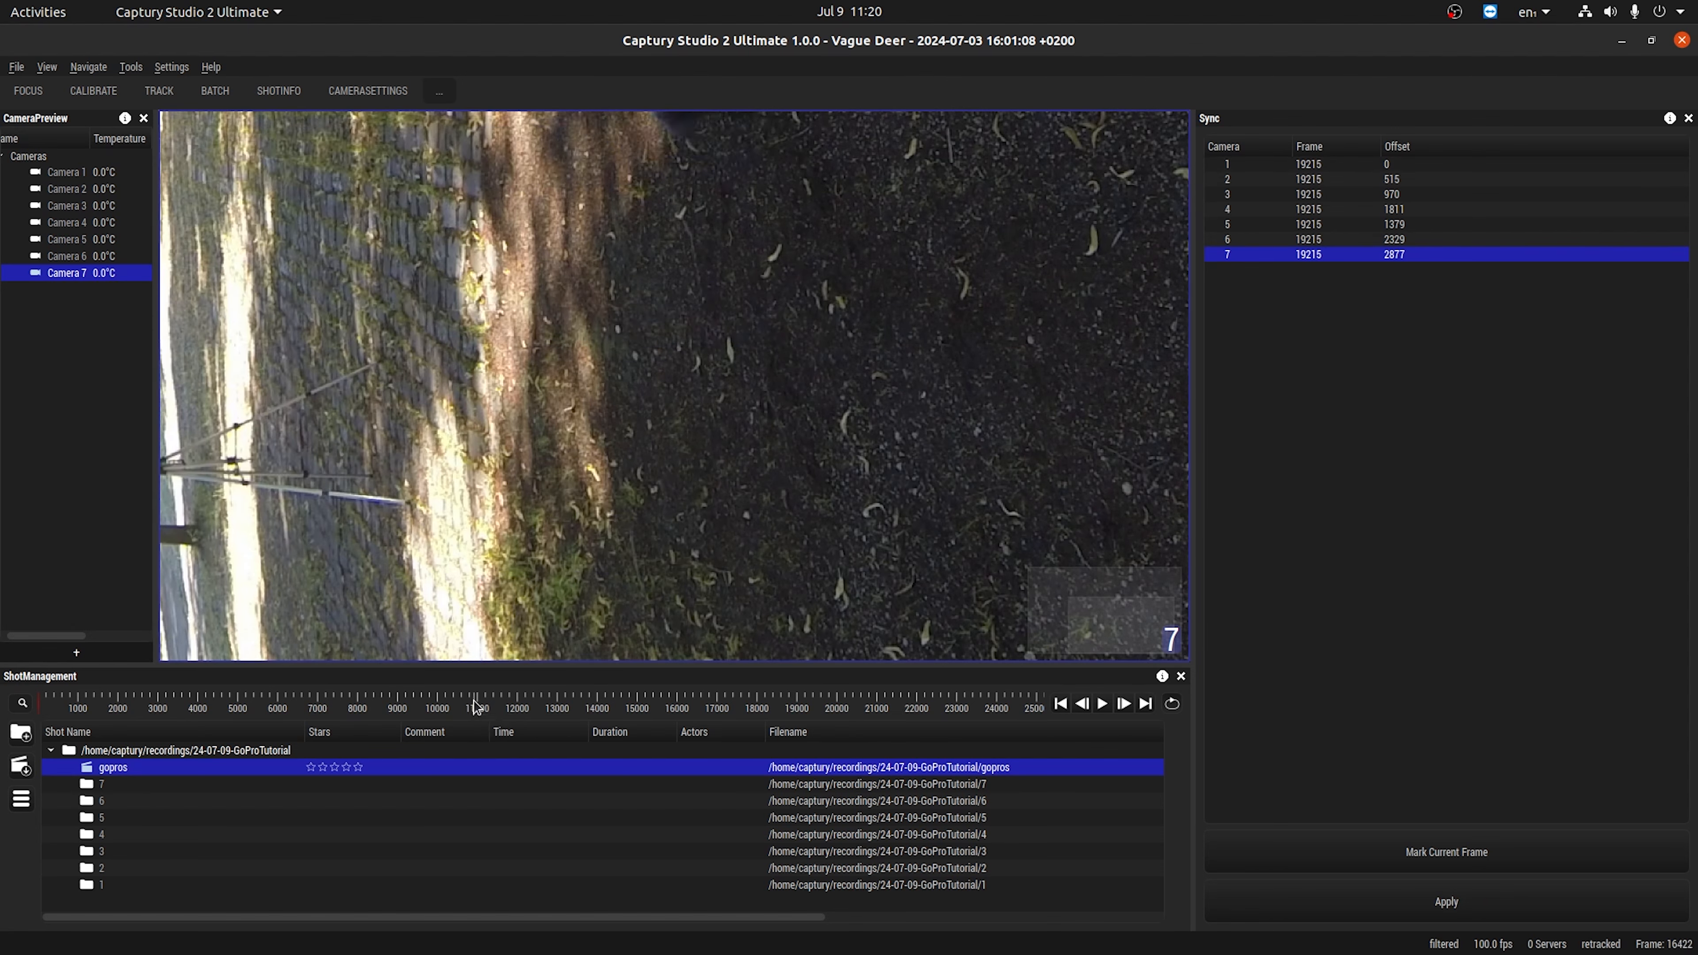
pyautogui.moveTo(491, 706); pyautogui.dragTo(549, 693)
pyautogui.scroll(-4, 576, 387)
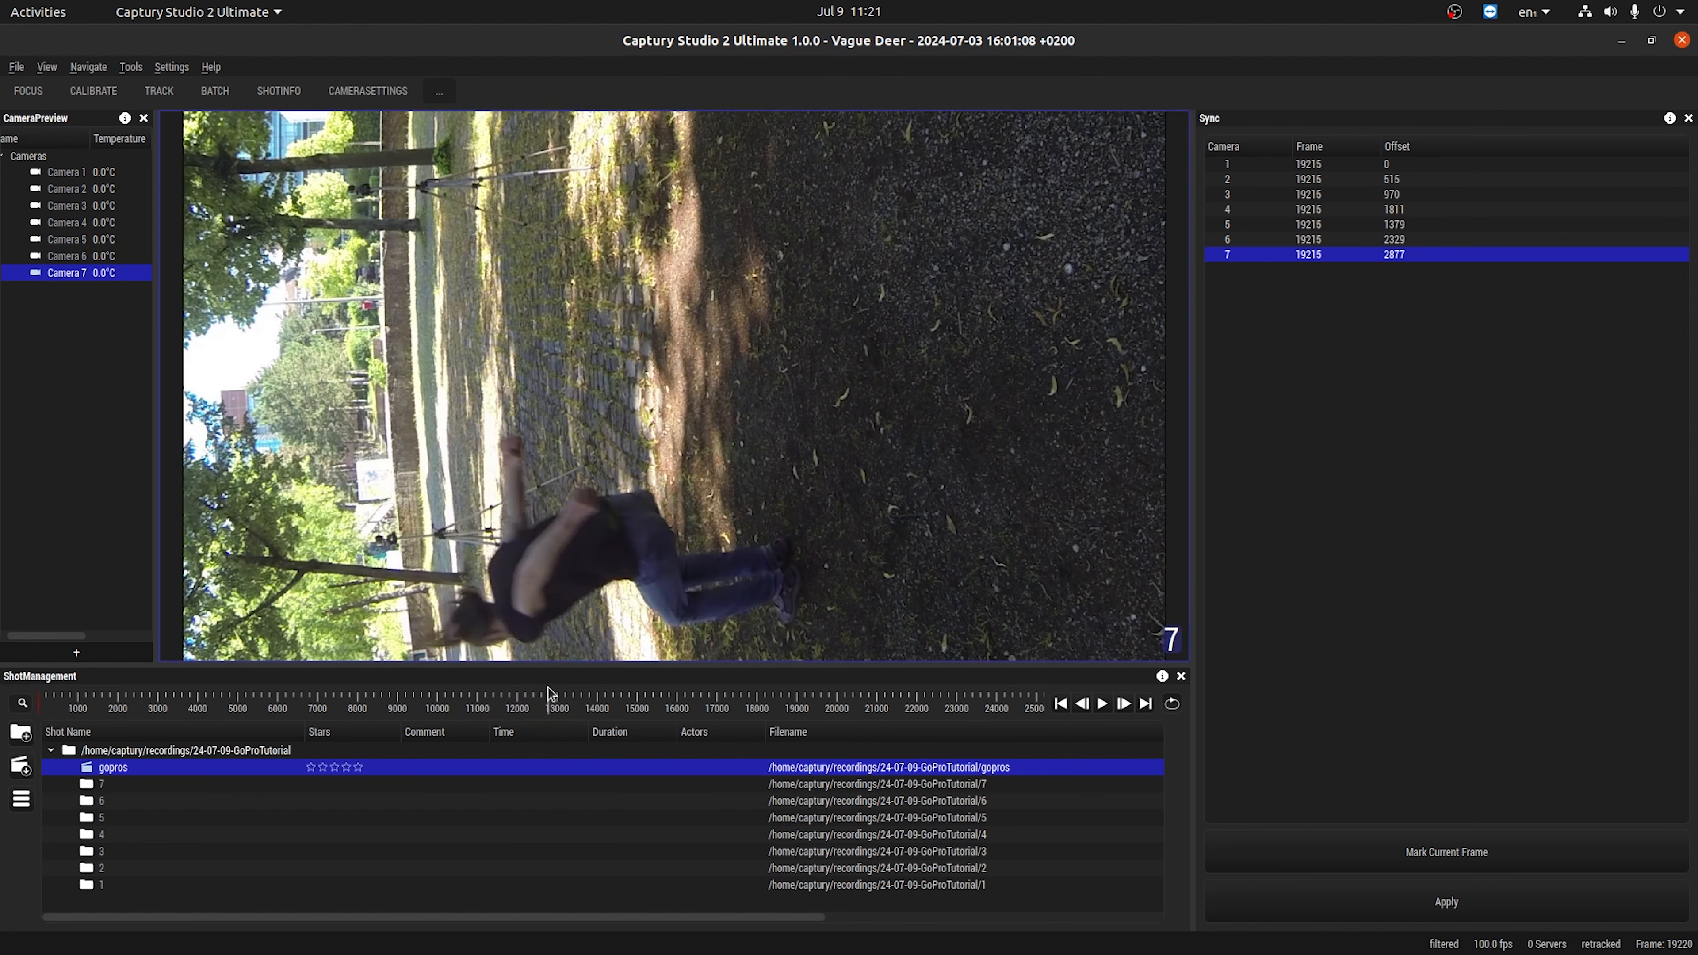
pyautogui.doubleClick(584, 459)
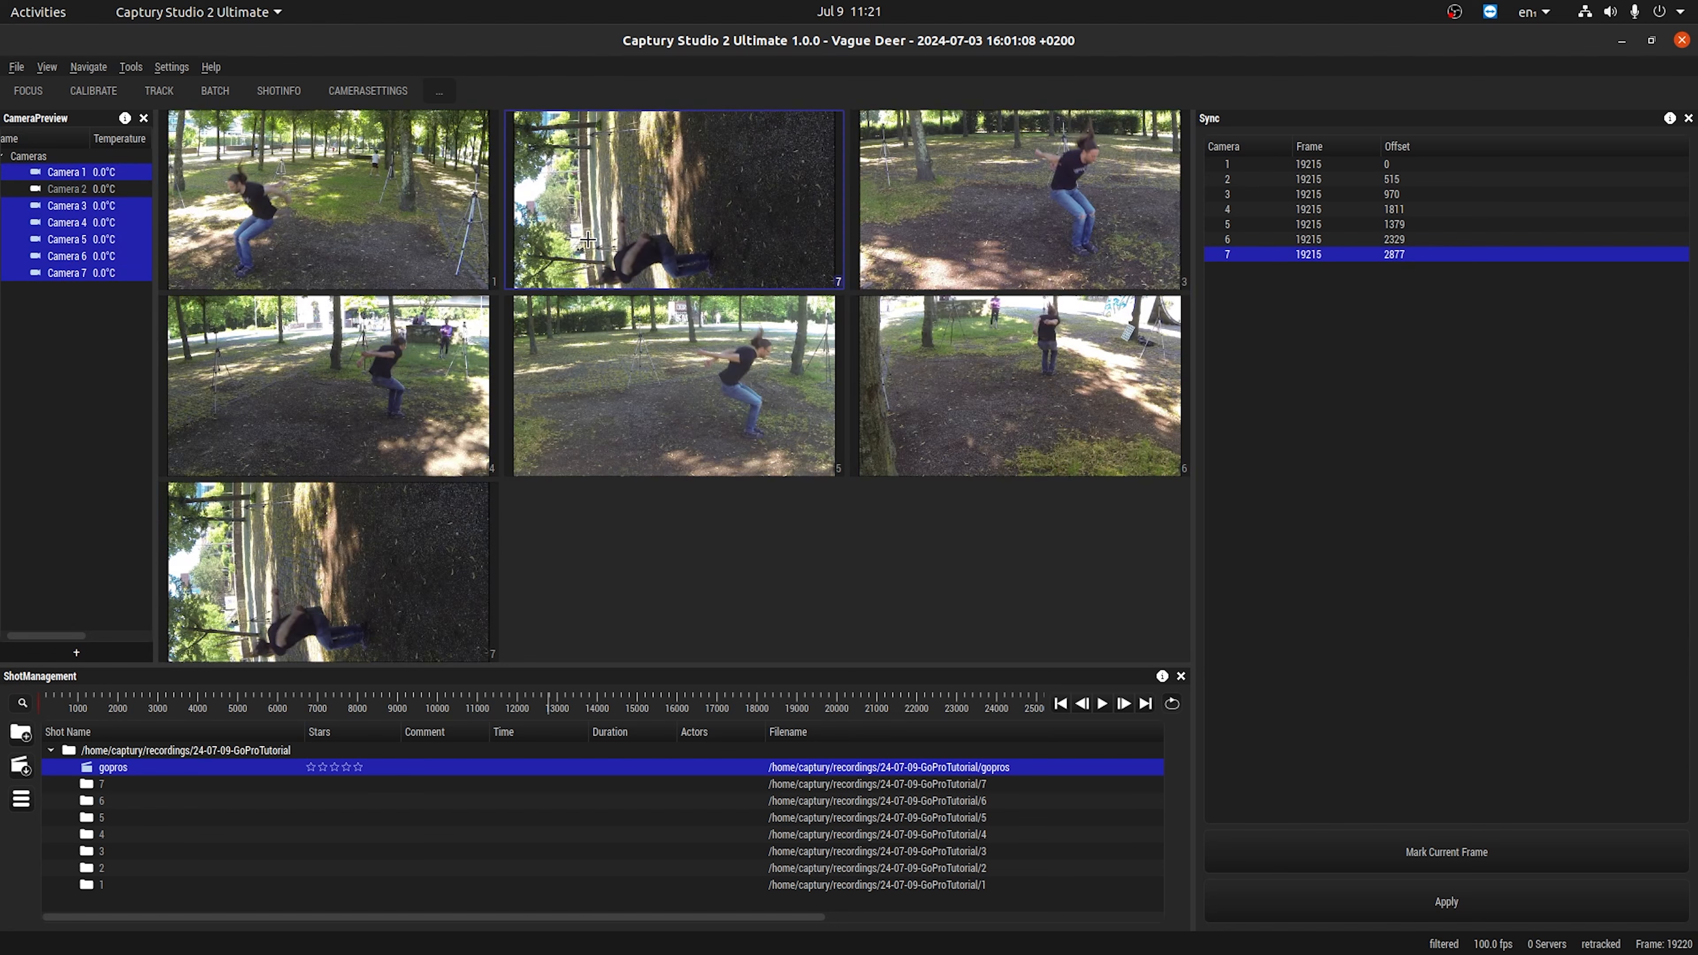
# Save the synchronised shot and display the camera 1 footage on its own.
pyautogui.click(13, 69)
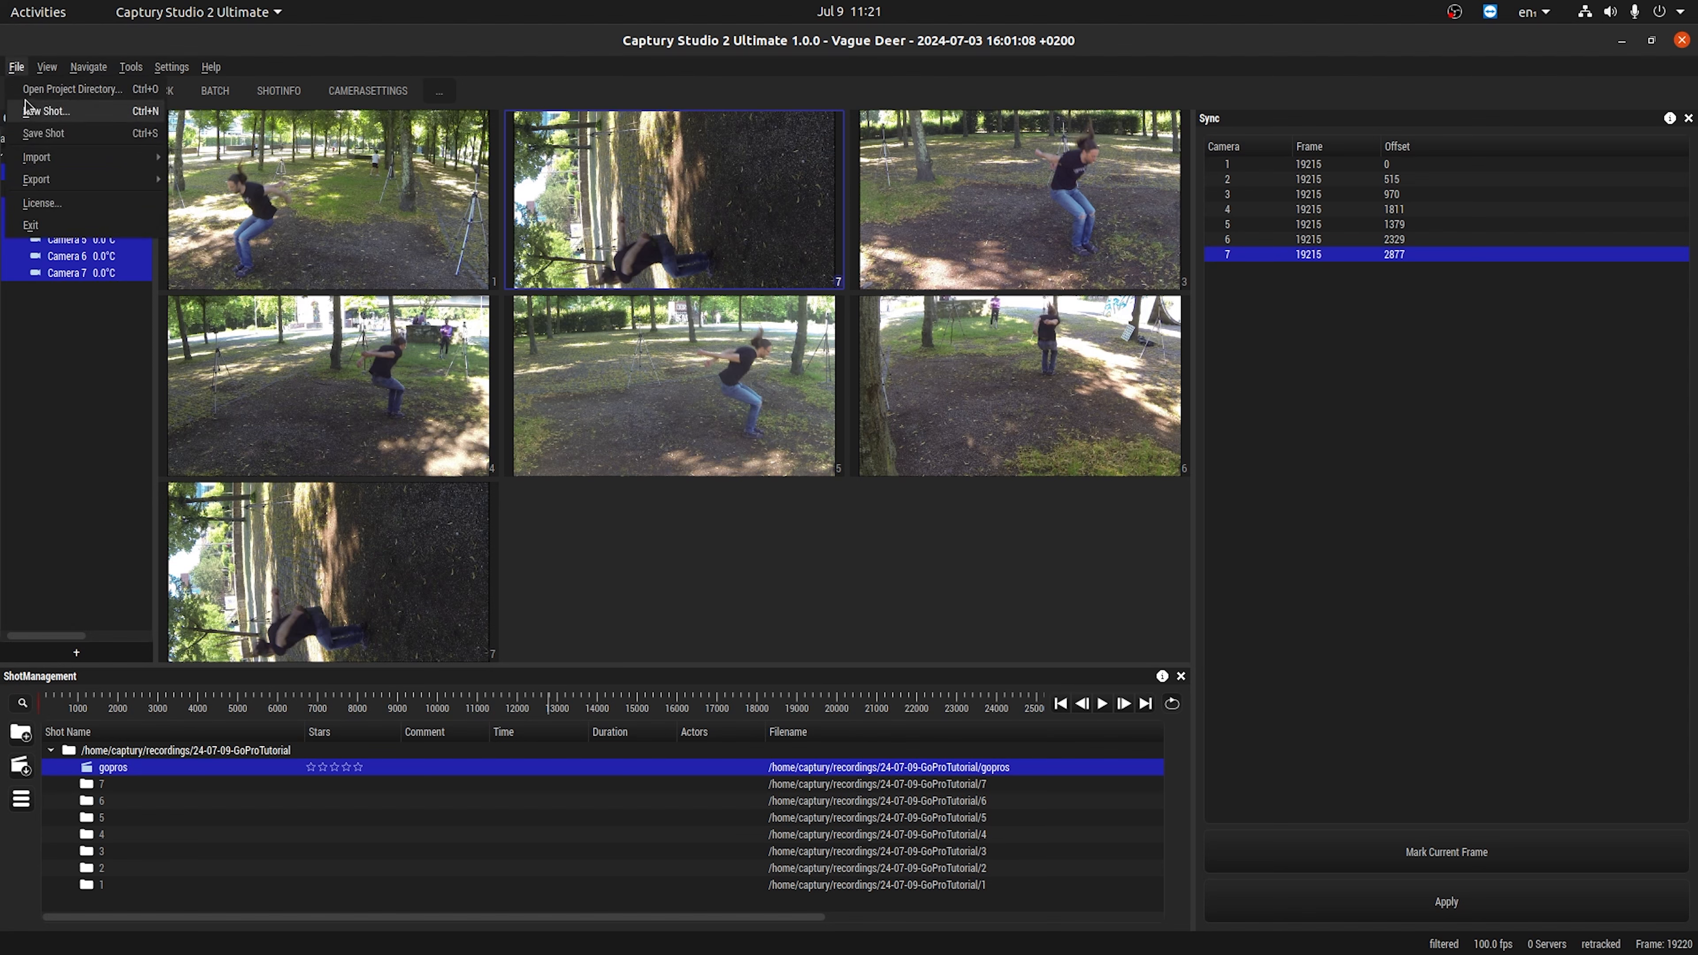
pyautogui.click(33, 133)
pyautogui.doubleClick(669, 222)
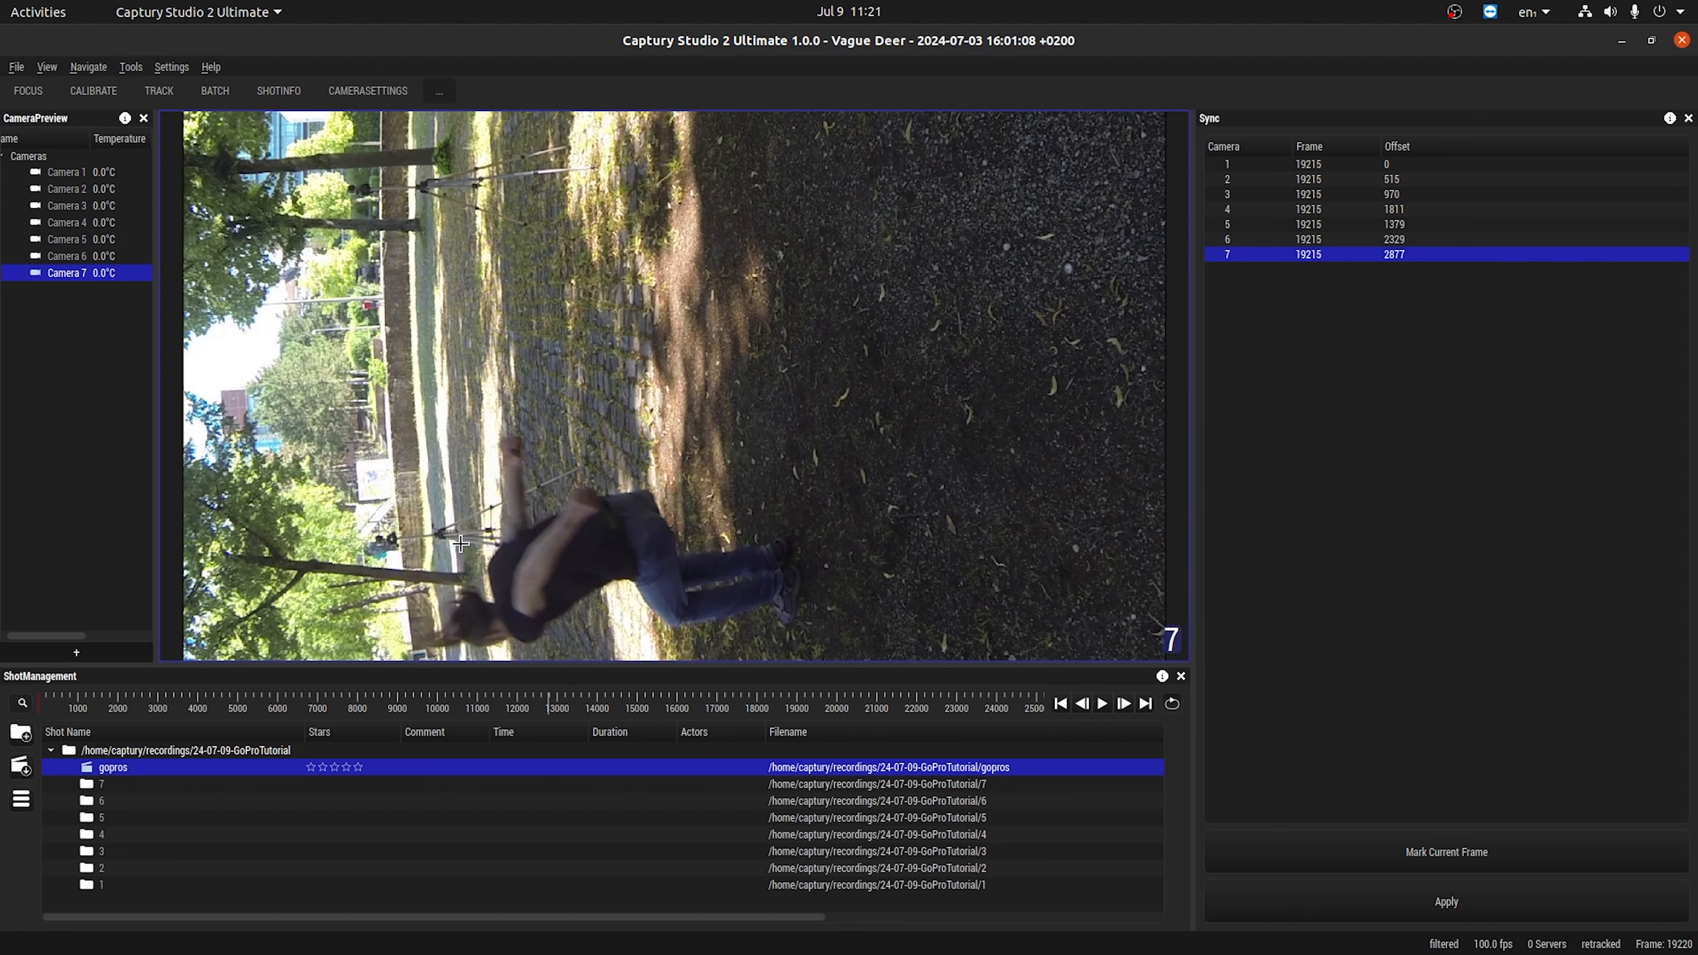
pyautogui.press('1')
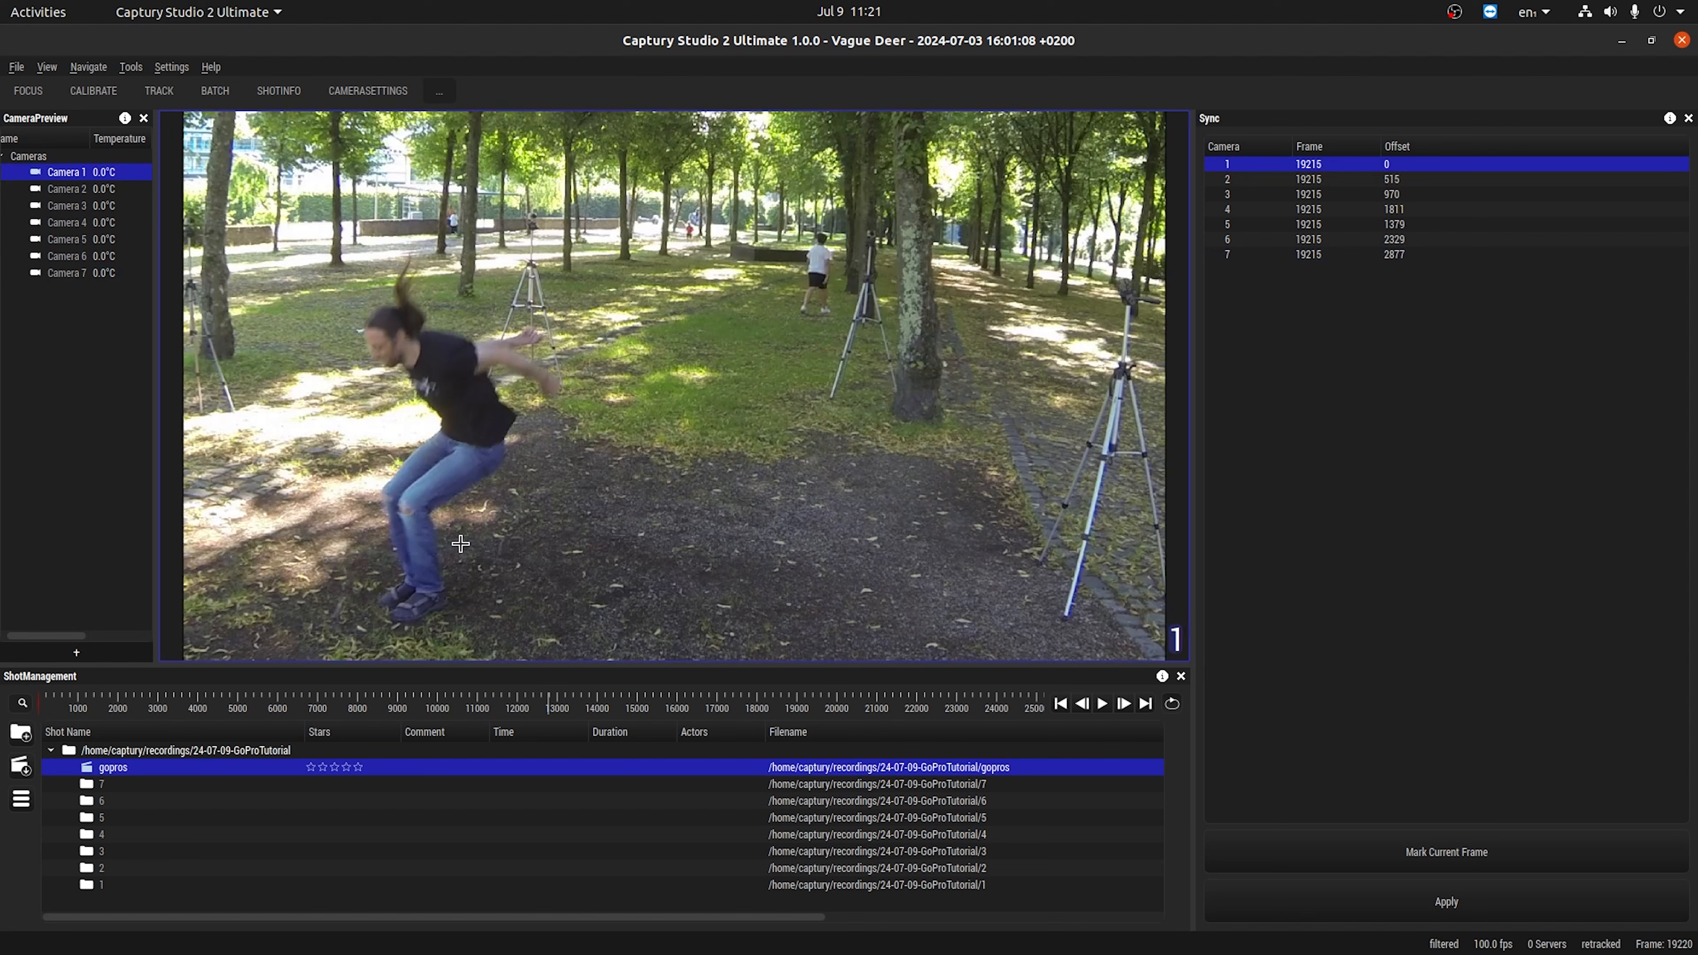
# Open lens calibration for camera 1 and go to frame 3432, where the calibration board is held up.
pyautogui.click(117, 92)
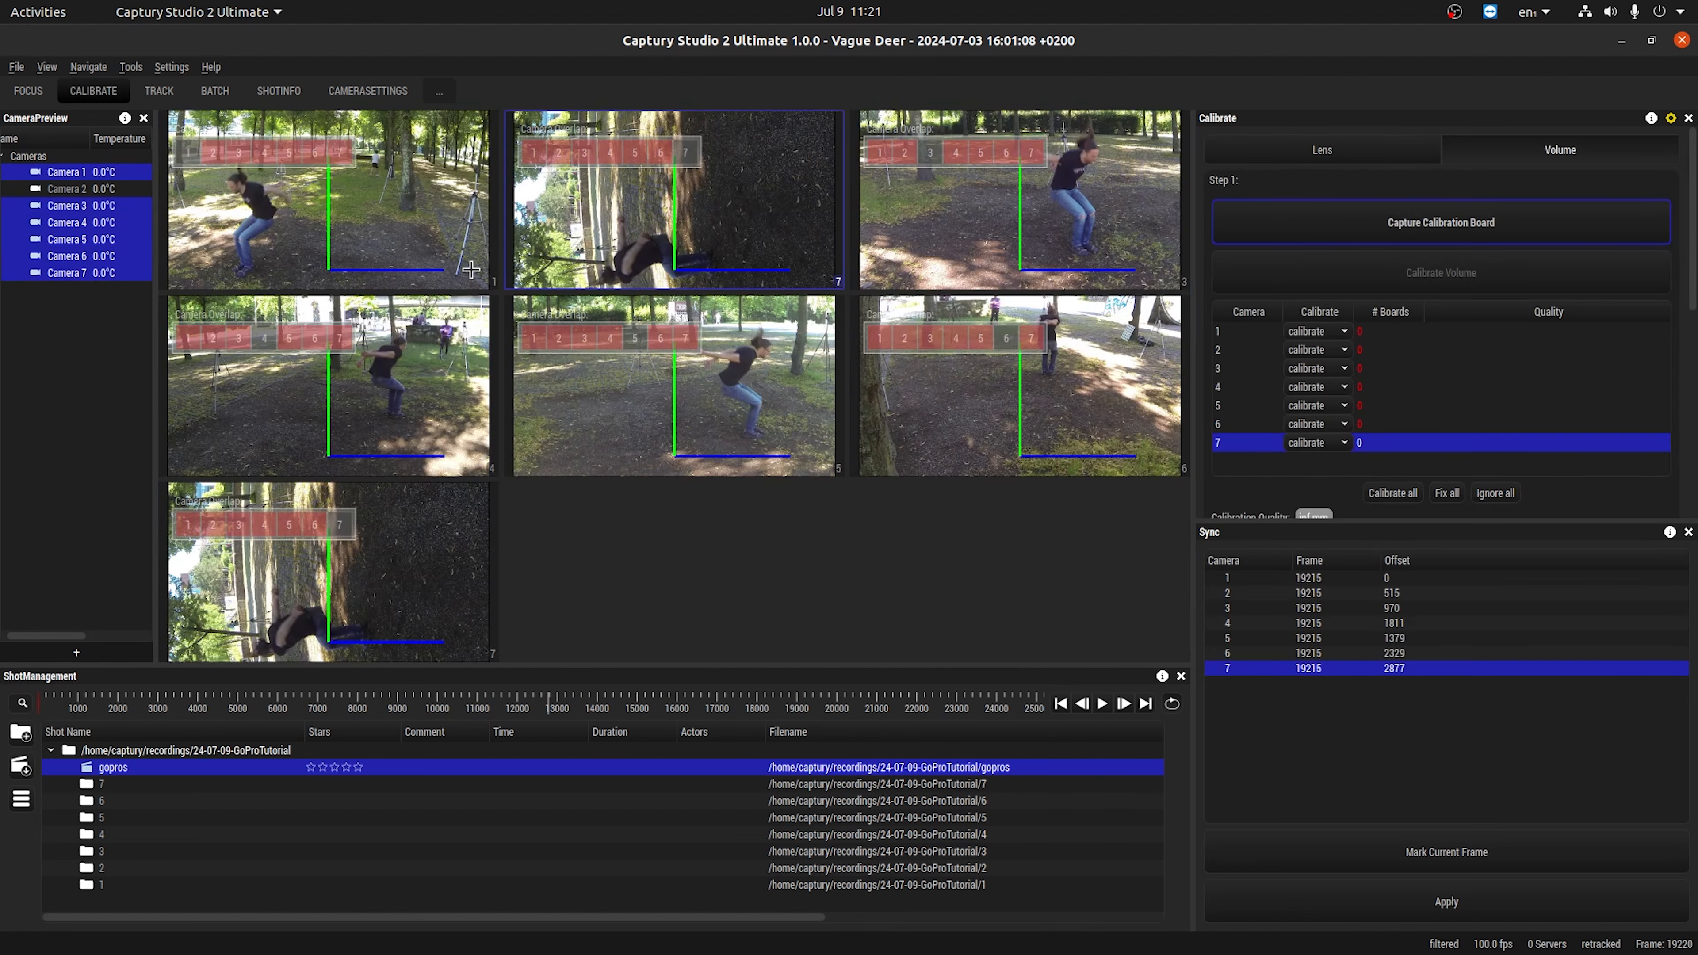
pyautogui.click(1316, 150)
pyautogui.doubleClick(412, 182)
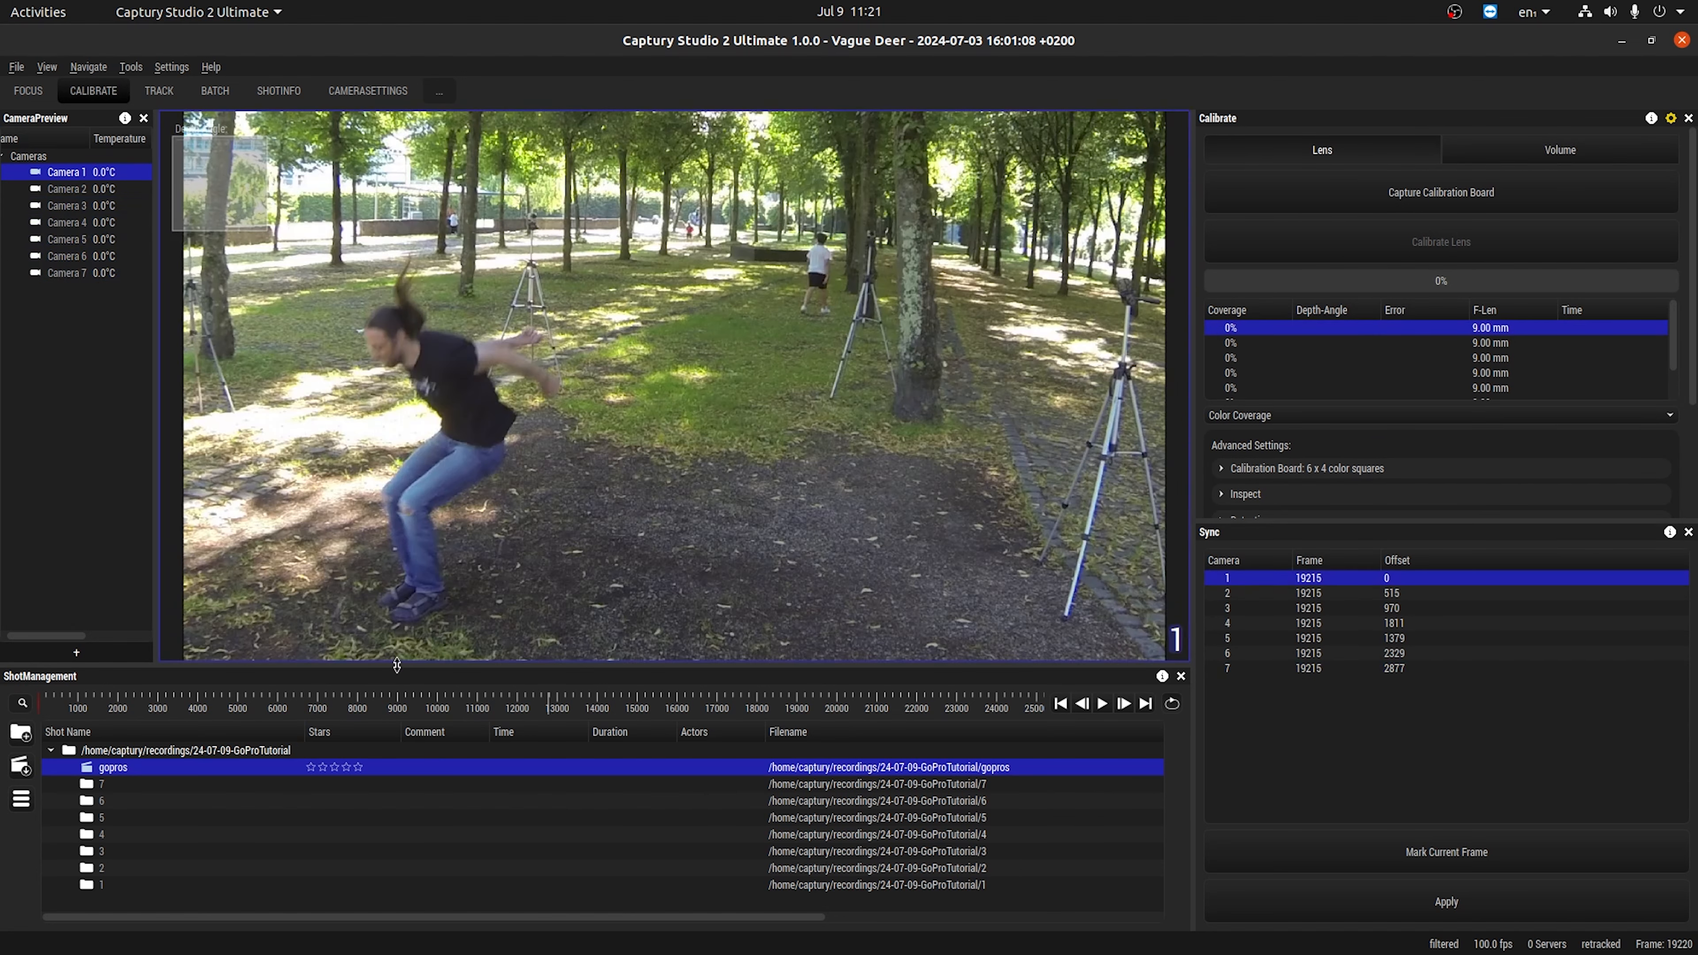
pyautogui.moveTo(547, 702); pyautogui.dragTo(131, 716)
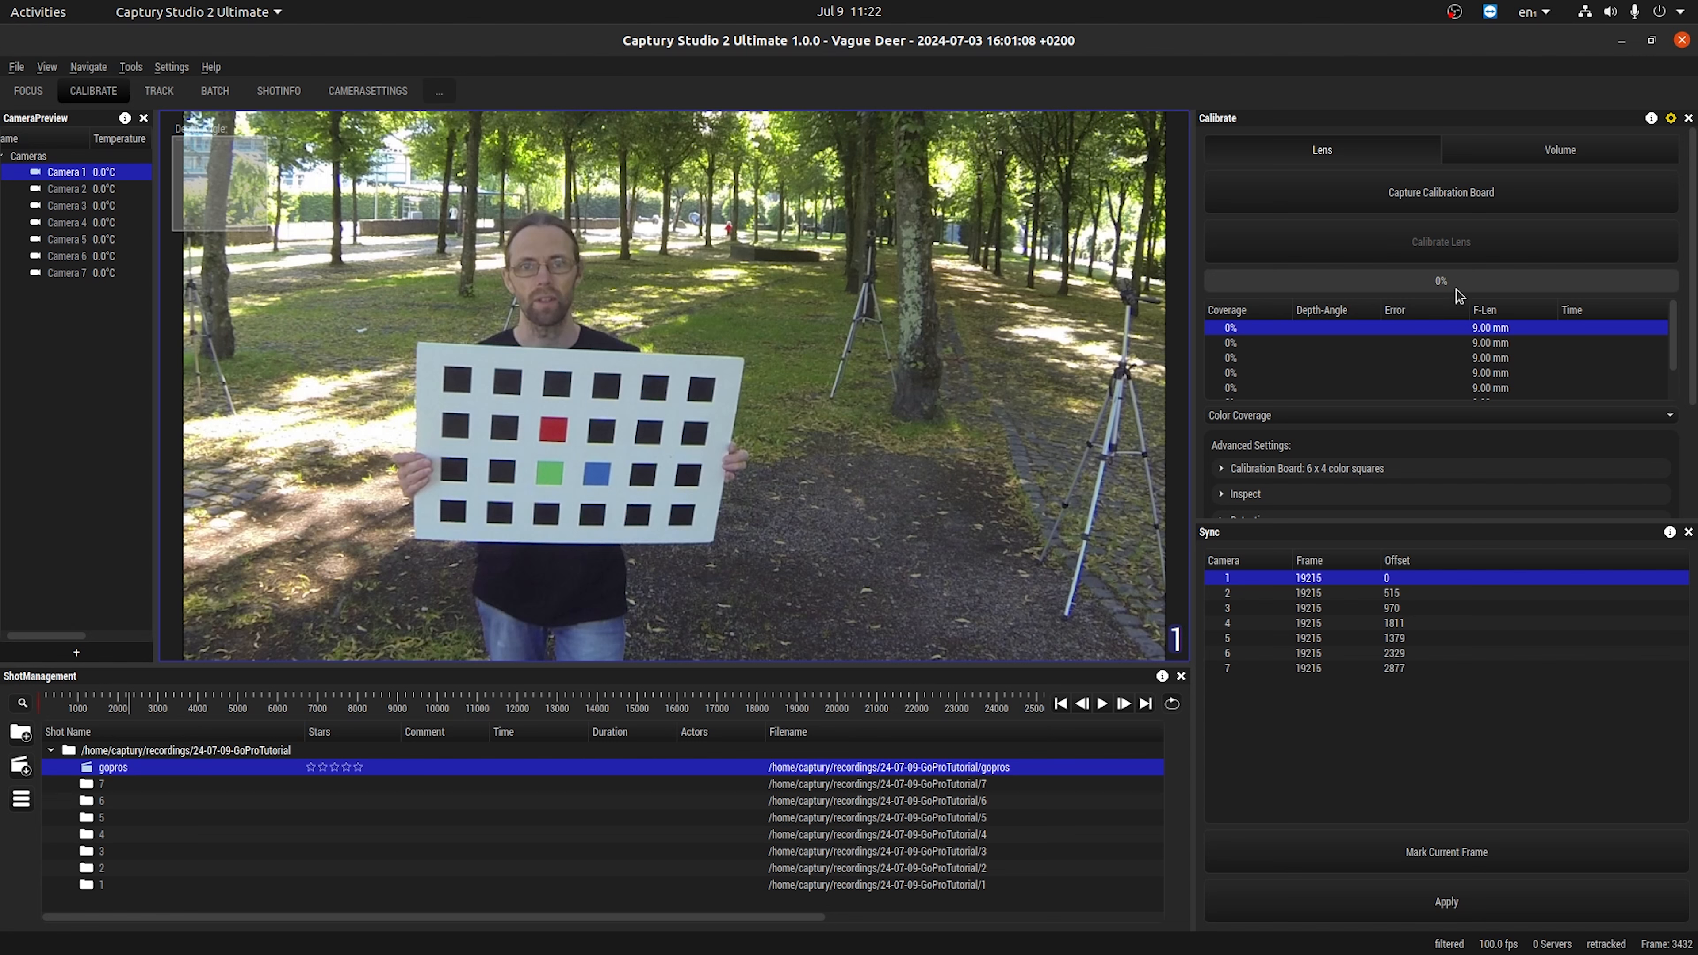
# Close the sync tool and check the calibration board settings, keeping the 60cm x 40cm (6 x 4 color squares) preset.
pyautogui.click(1688, 533)
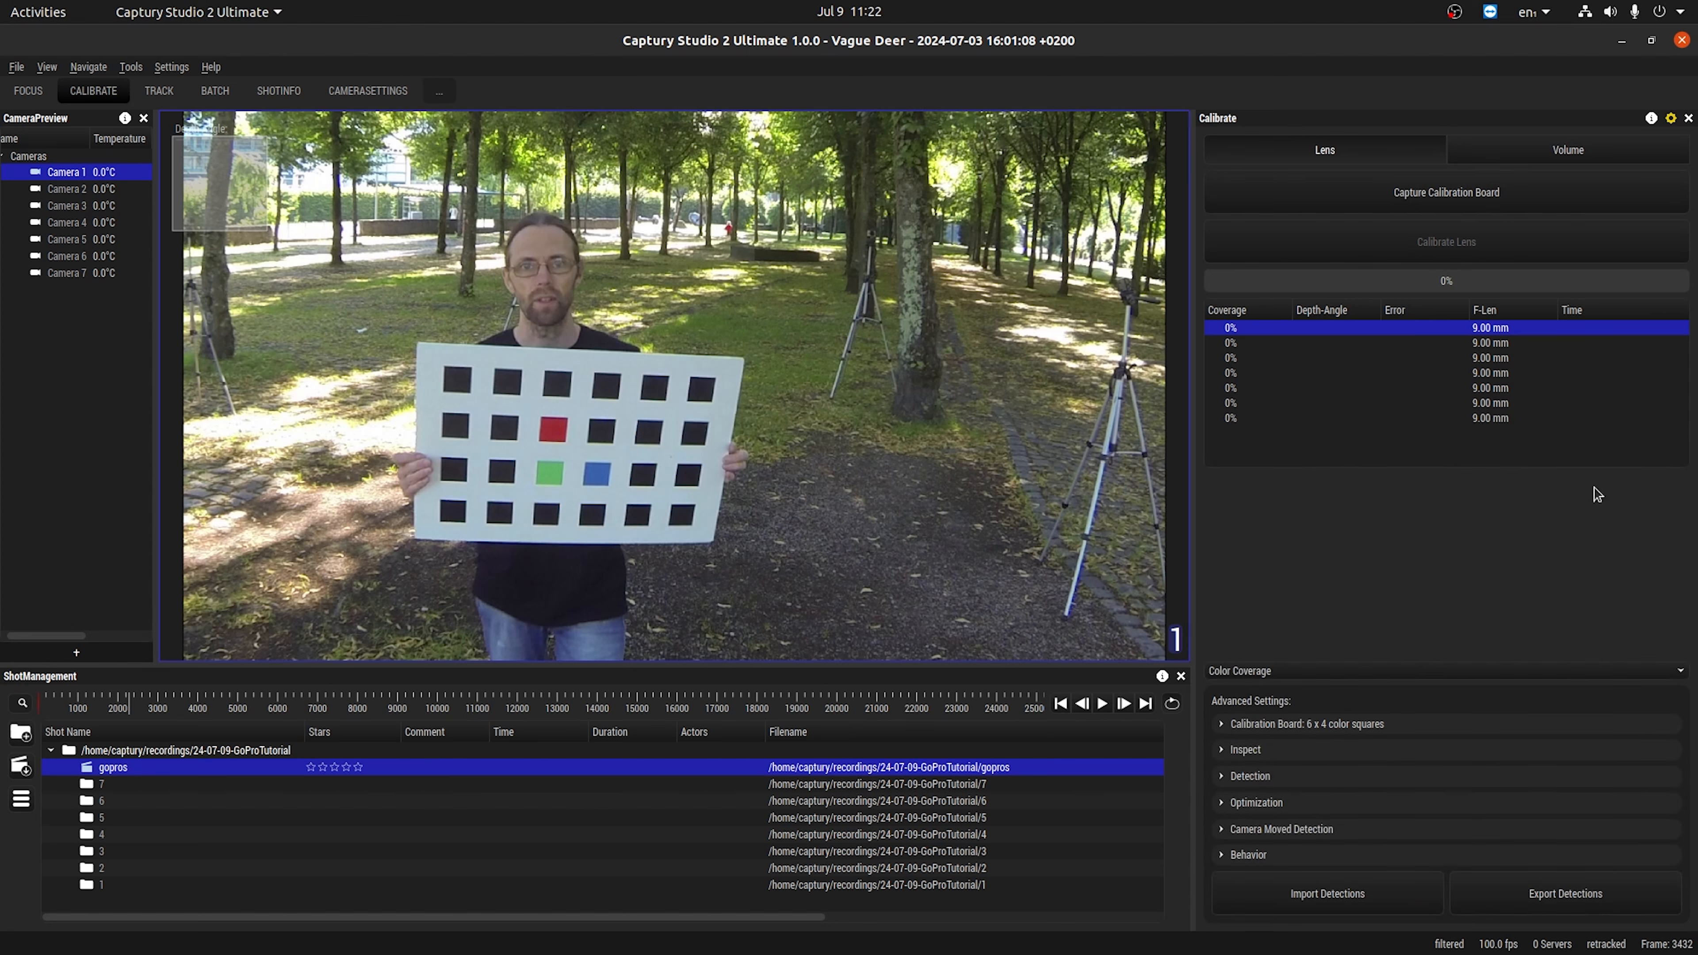
pyautogui.click(1268, 725)
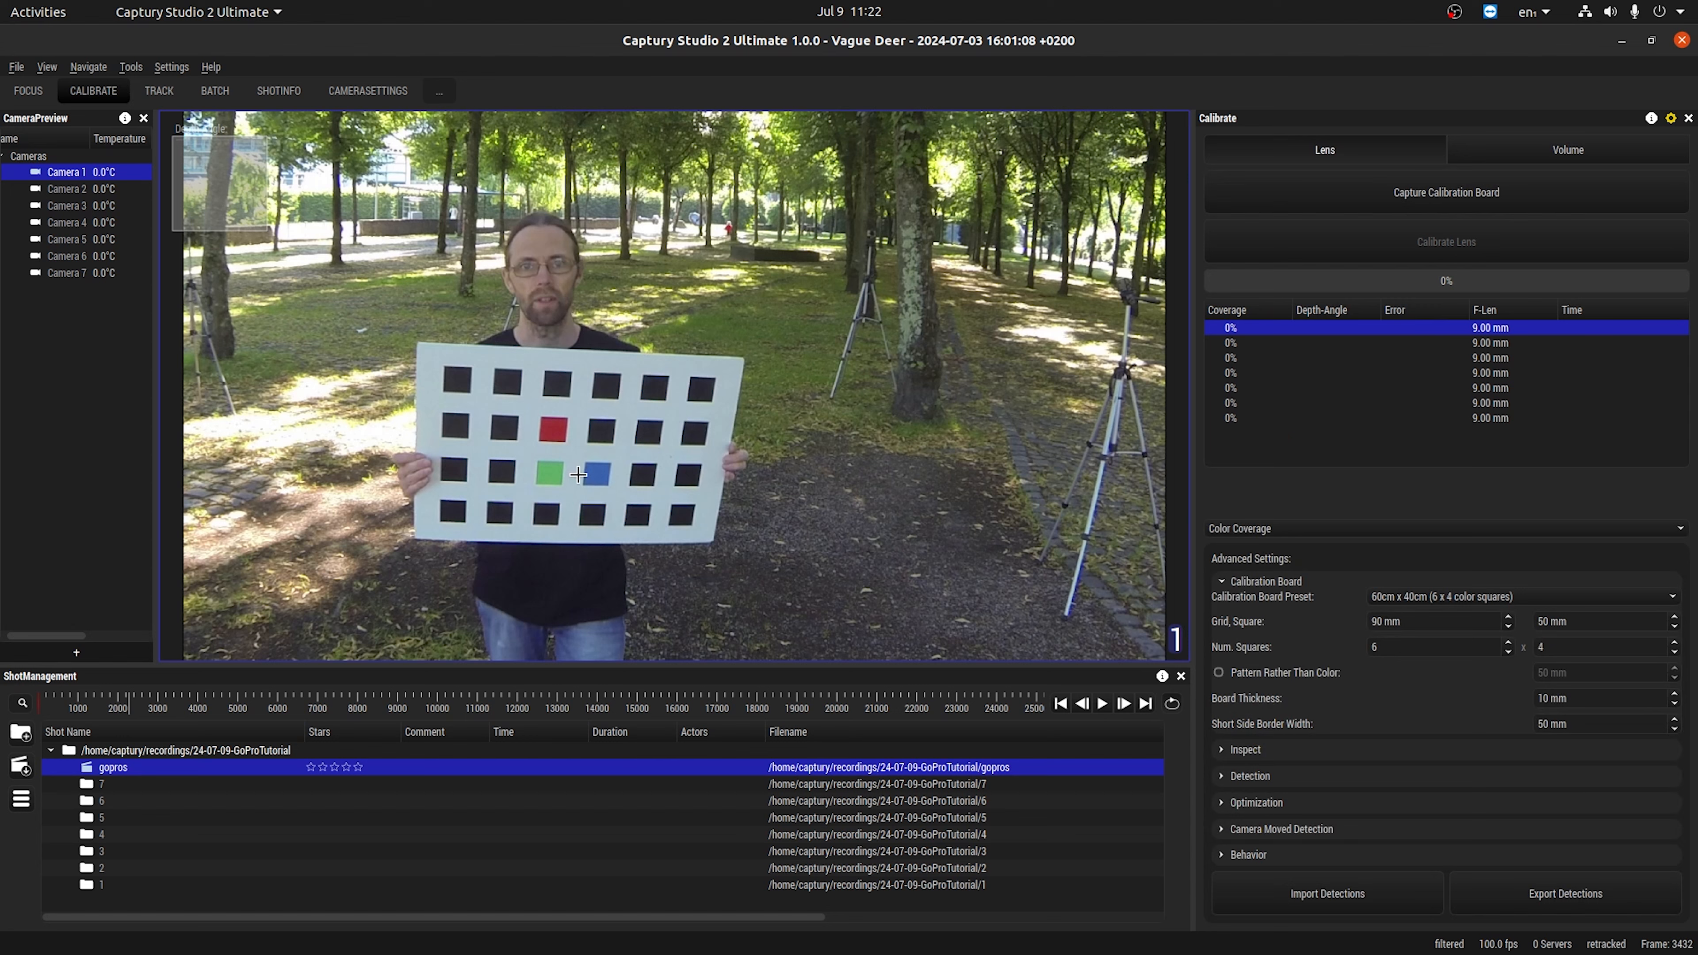
pyautogui.click(1535, 597)
pyautogui.click(1534, 597)
# Capture calibration board detections in camera 1 up to frame 5782 and calibrate its lens.
pyautogui.click(1319, 189)
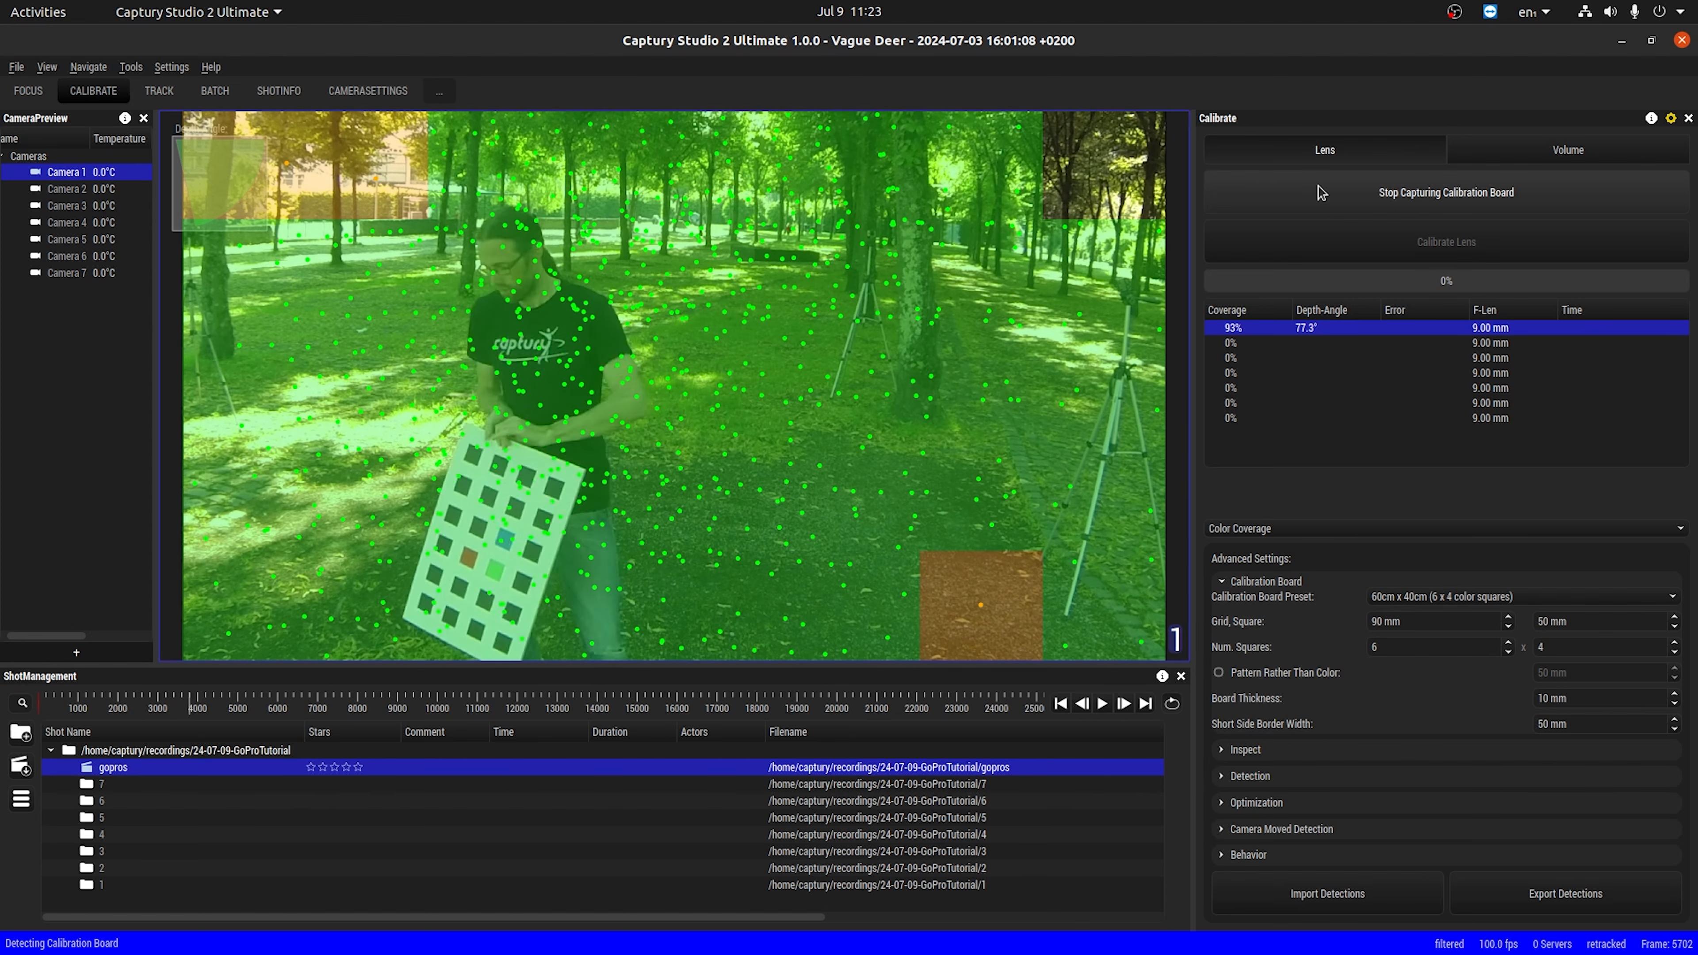
pyautogui.click(1317, 185)
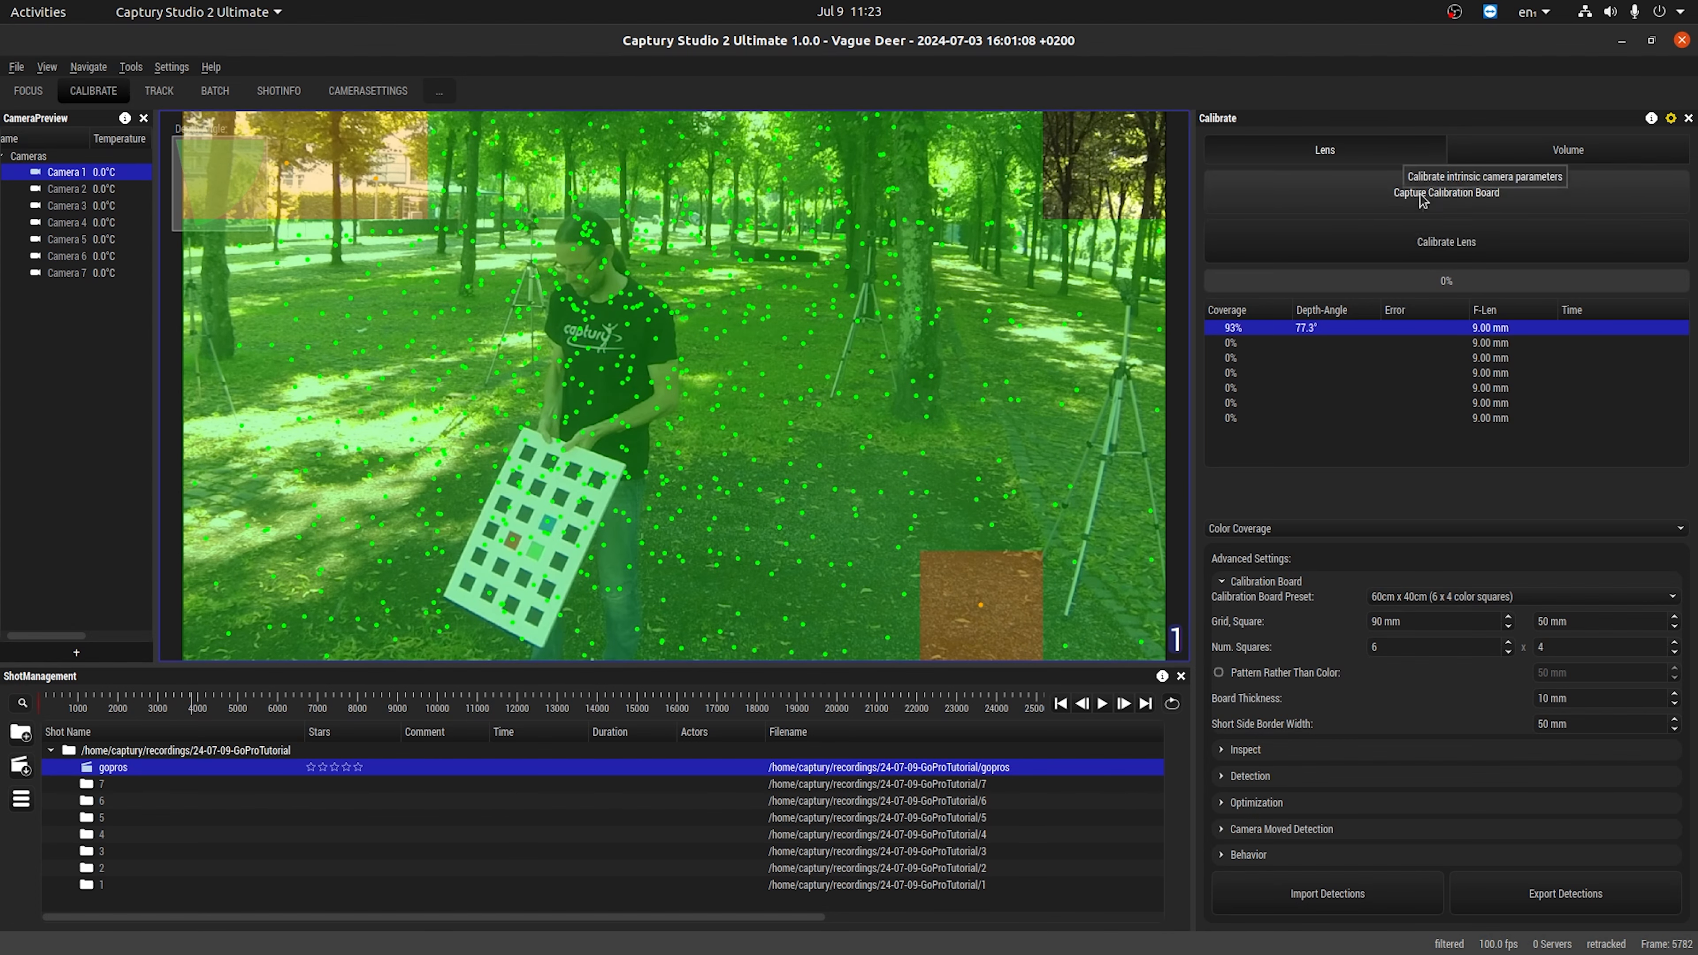
pyautogui.click(1382, 256)
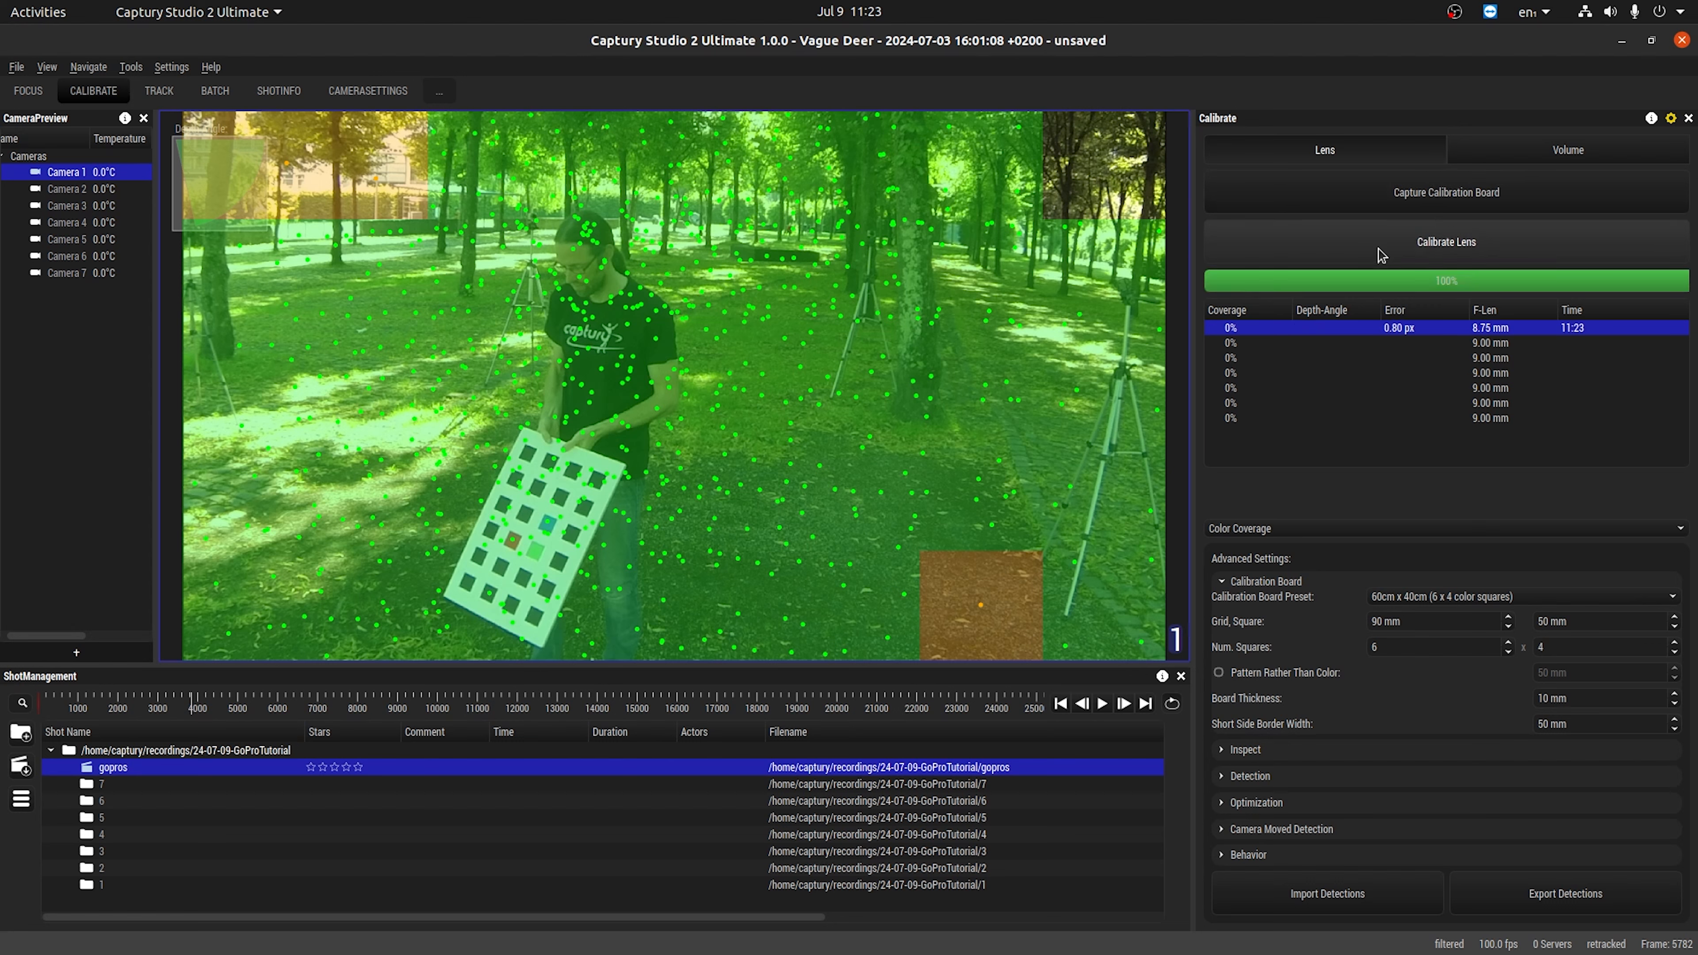
pyautogui.moveTo(1409, 336)
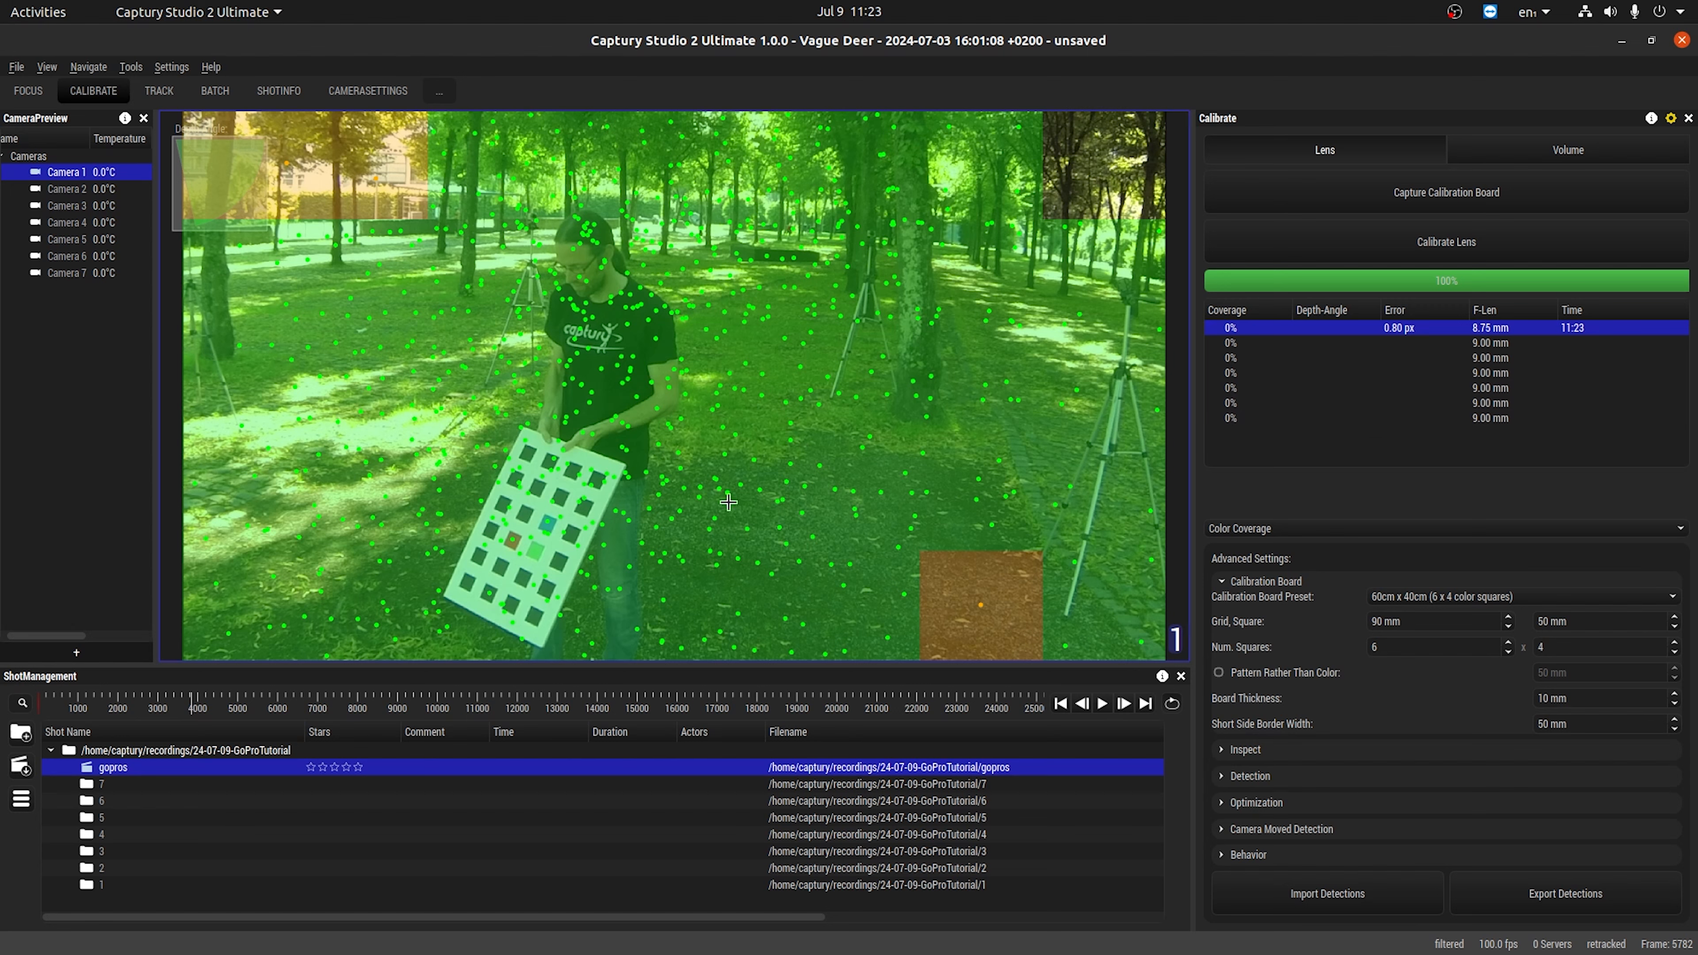
# Save the shot, then open camera.calib from the gopros shot's folder in the text editor.
pyautogui.rightClick(125, 771)
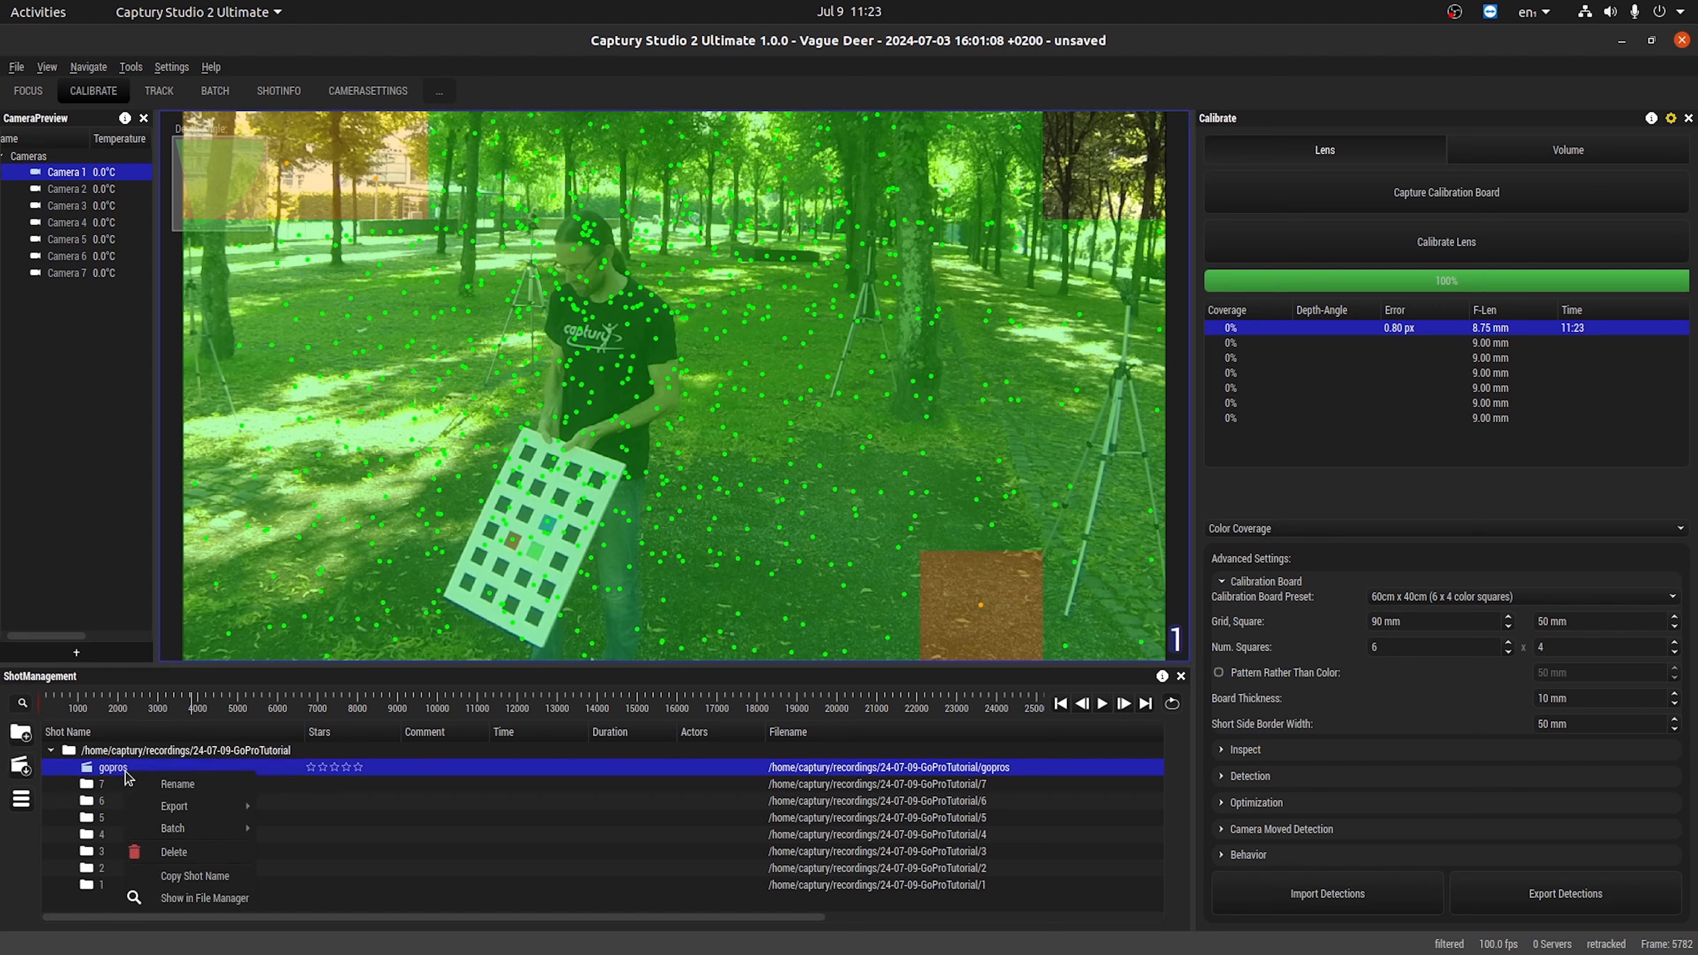
pyautogui.click(179, 899)
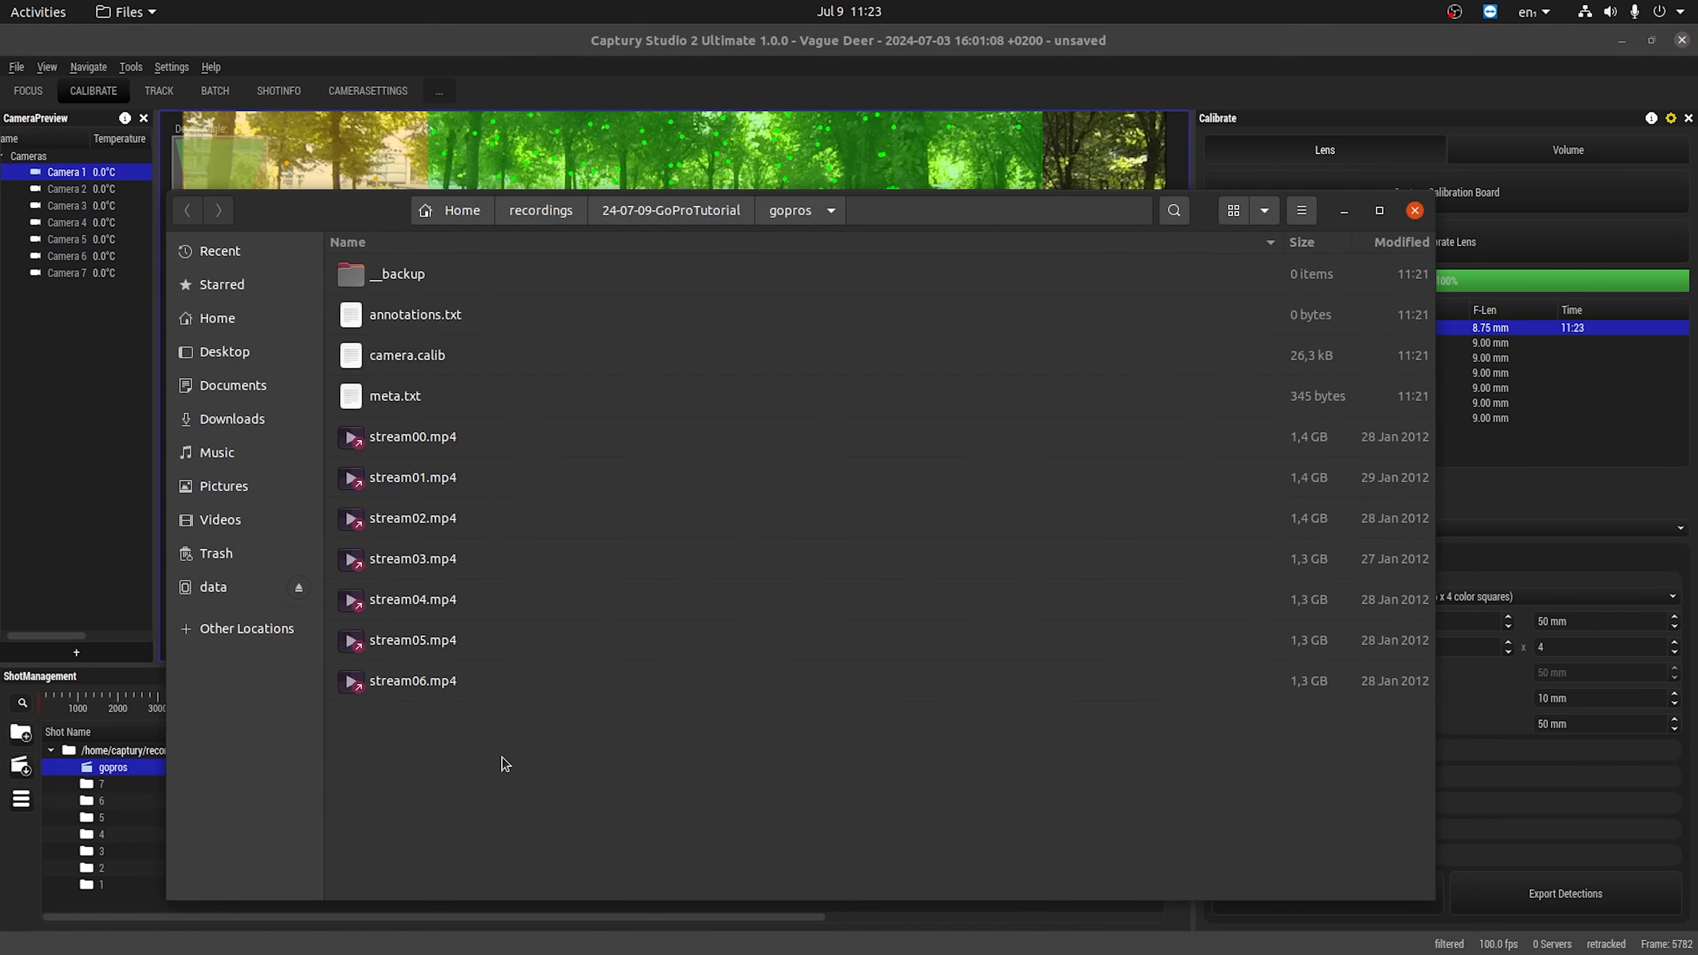
pyautogui.click(699, 152)
pyautogui.hotkey('ctrl', 's')
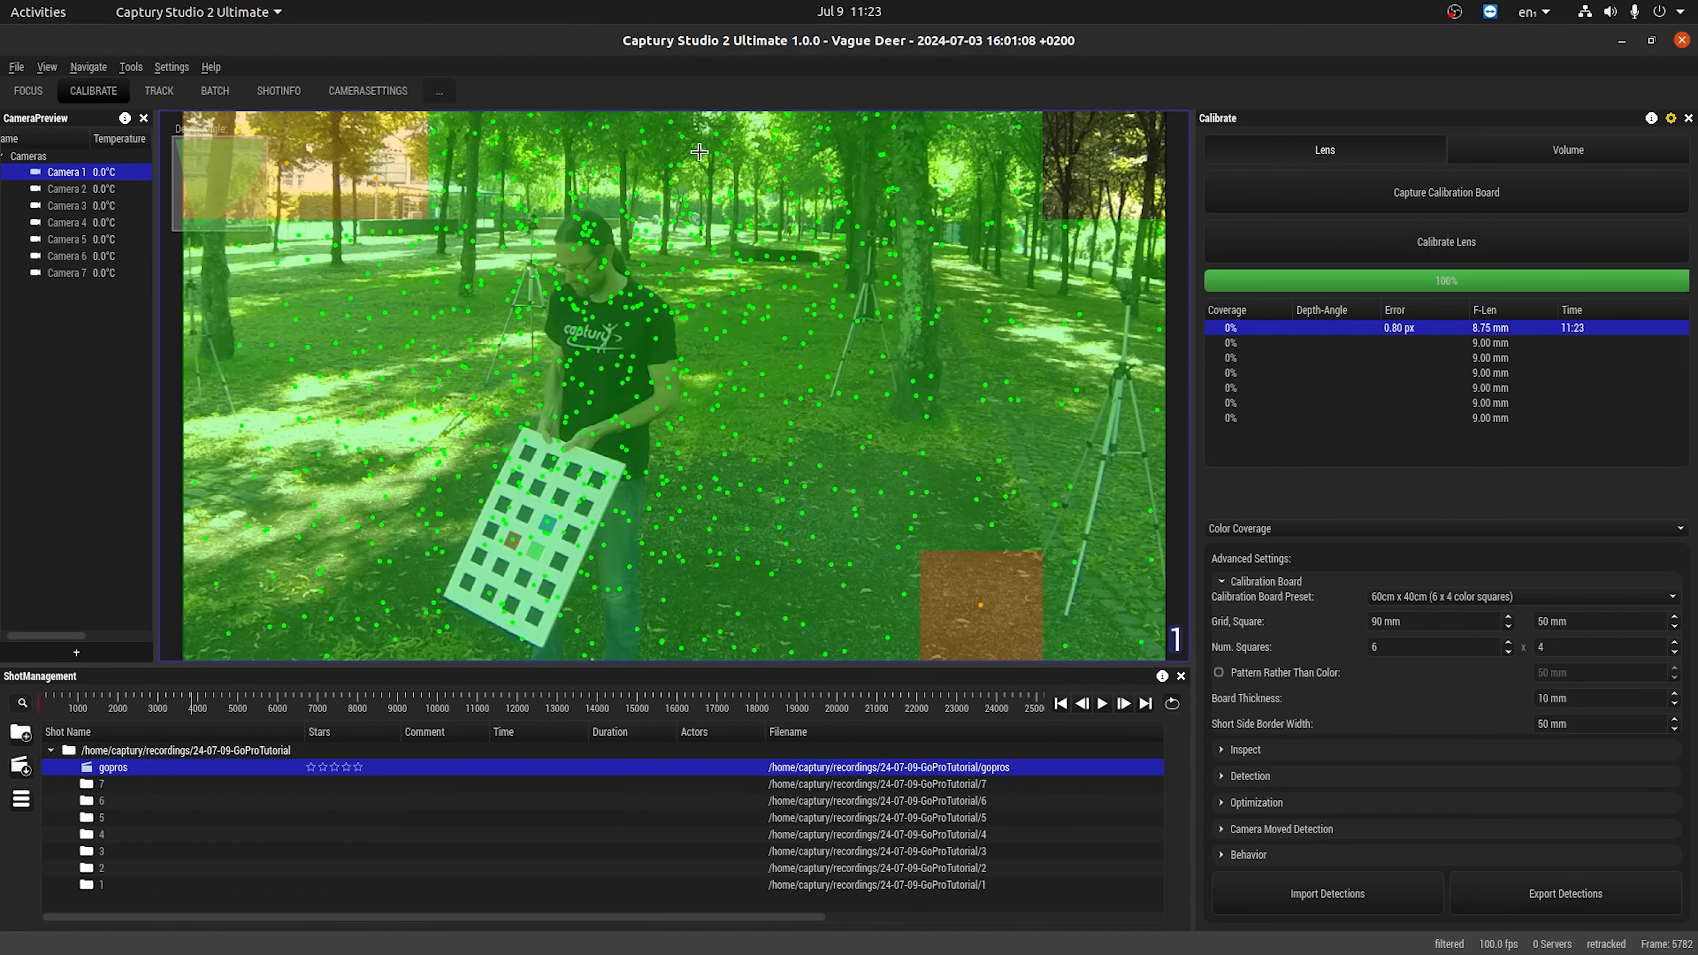
pyautogui.hotkey('alt', 'Tab')
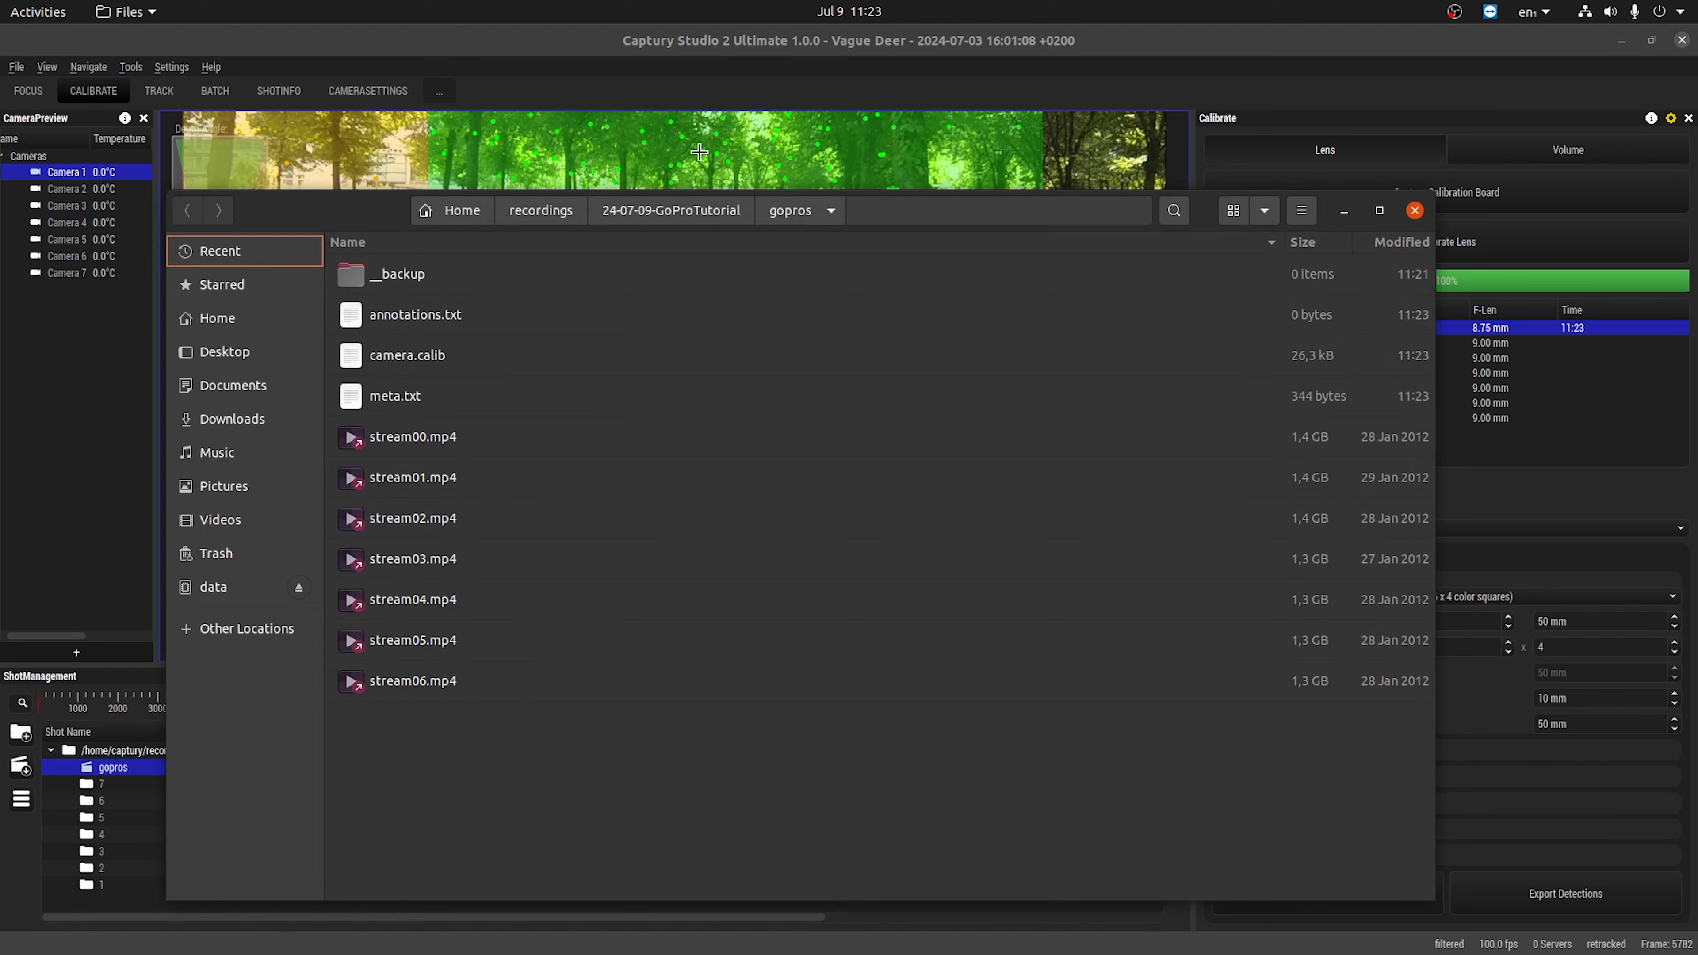
pyautogui.doubleClick(413, 363)
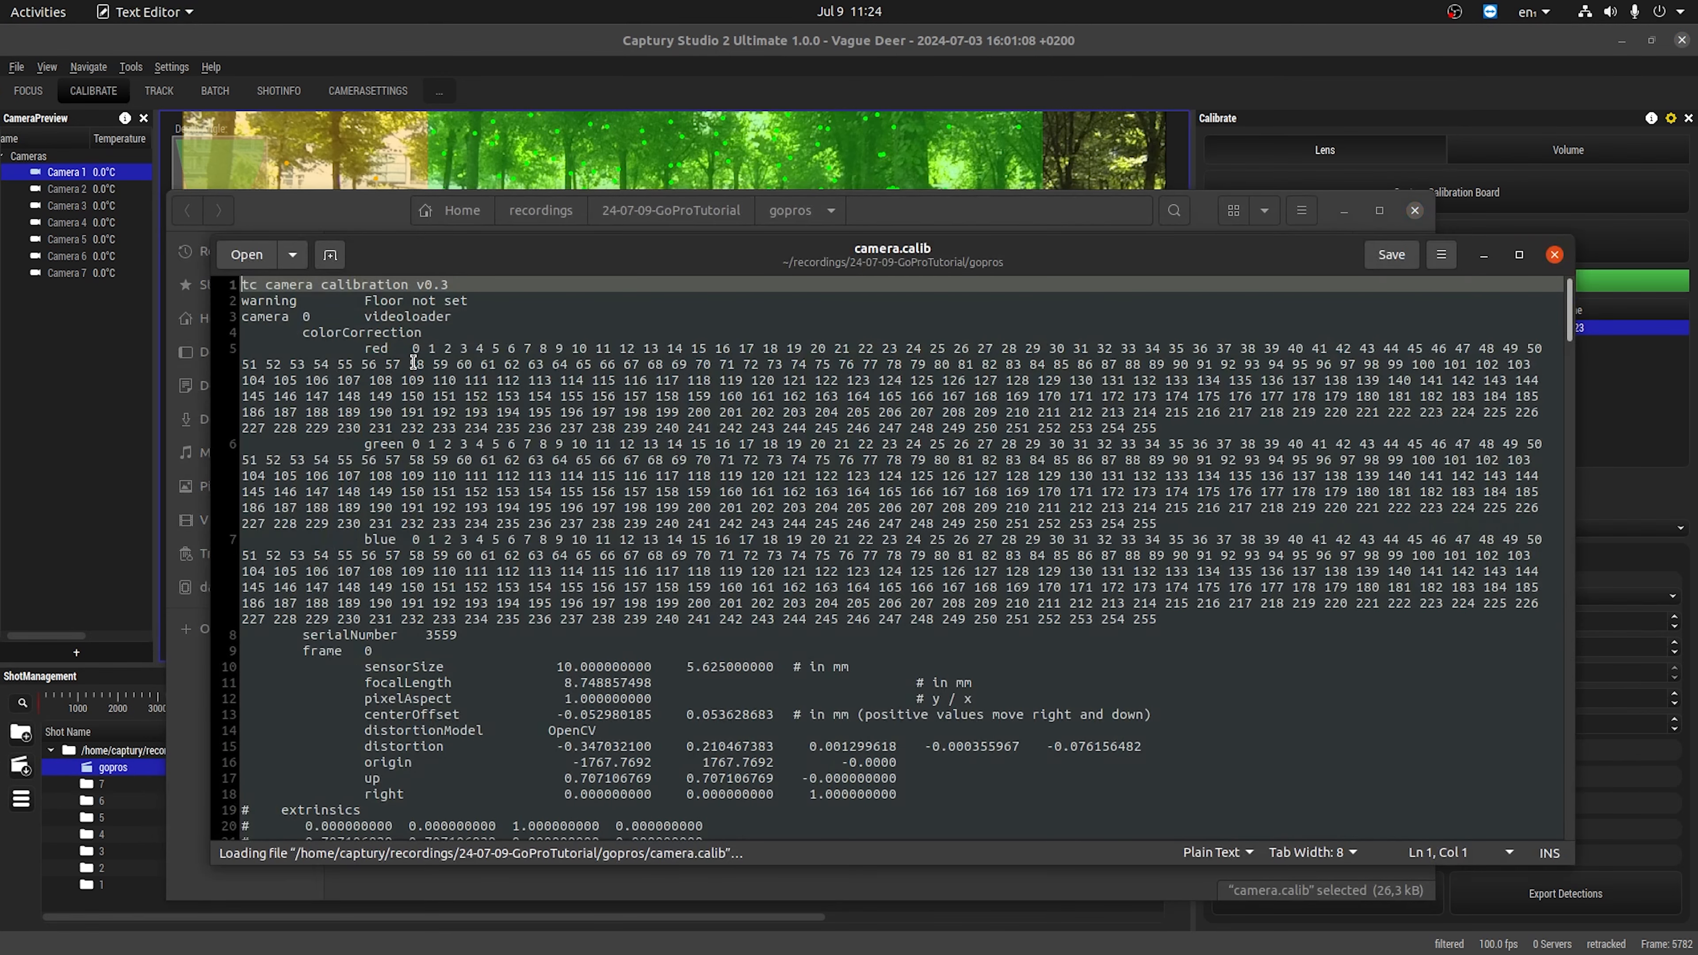
# Copy the first camera's lens block, from sensorSize to right, and paste it over the same lines of the second camera.
pyautogui.scroll(-2, 419, 428)
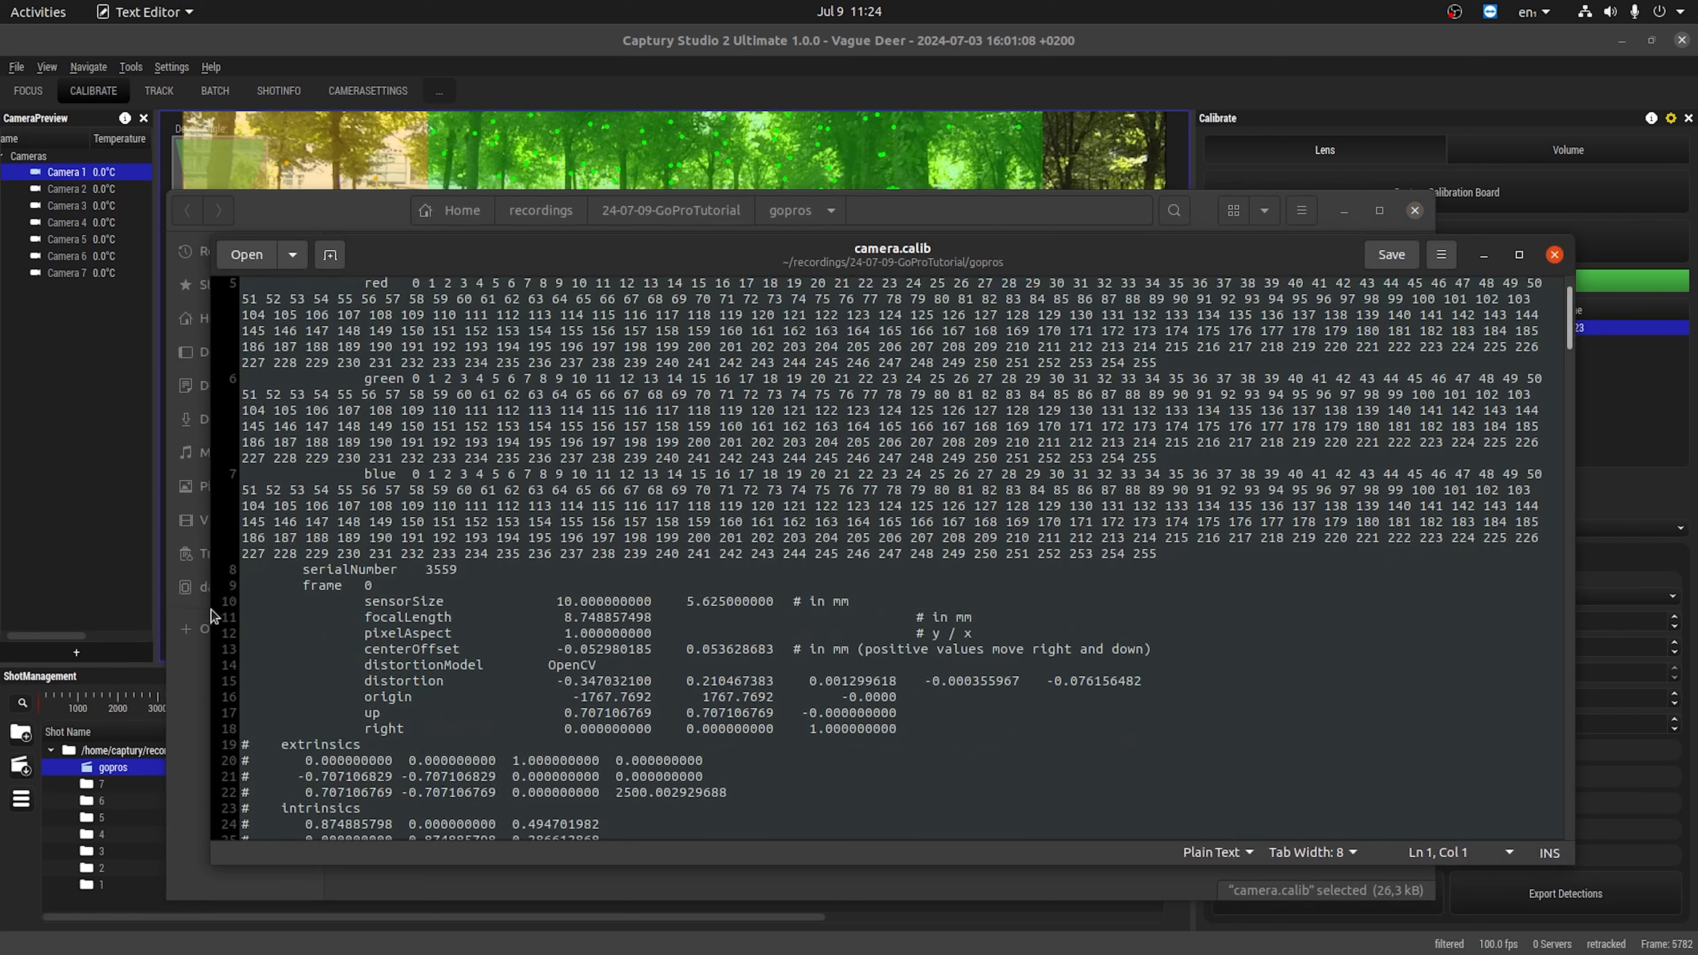
pyautogui.moveTo(234, 602); pyautogui.dragTo(240, 736)
pyautogui.hotkey('ctrl', 'c')
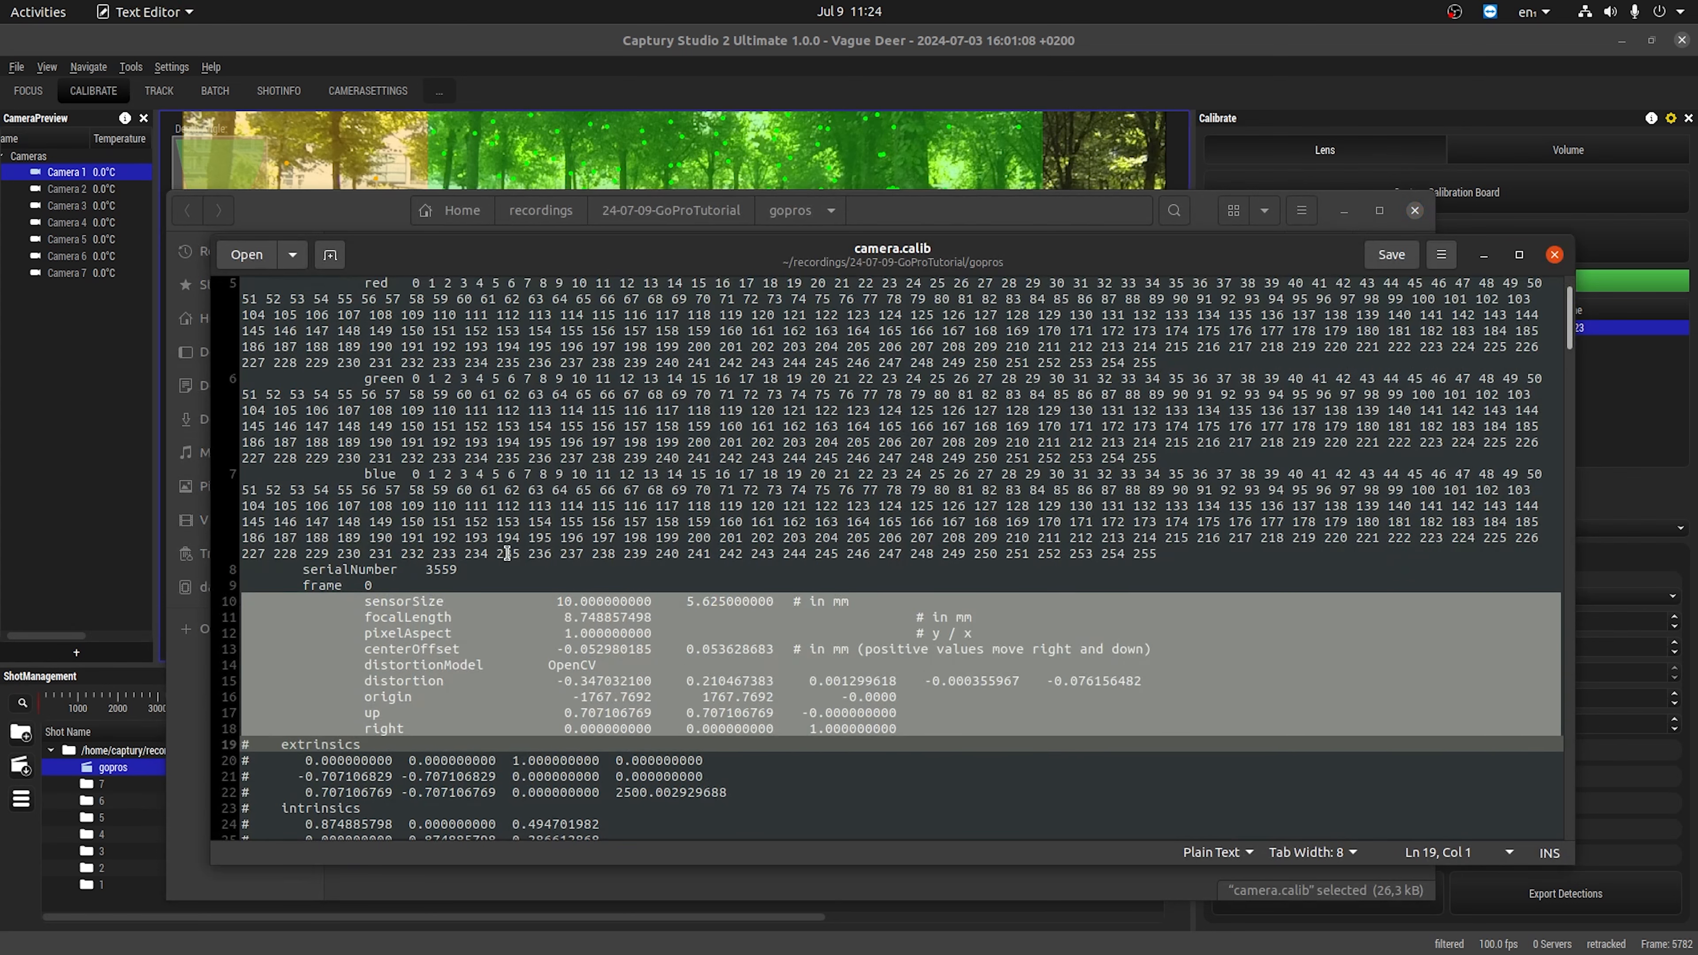
pyautogui.scroll(-13, 506, 554)
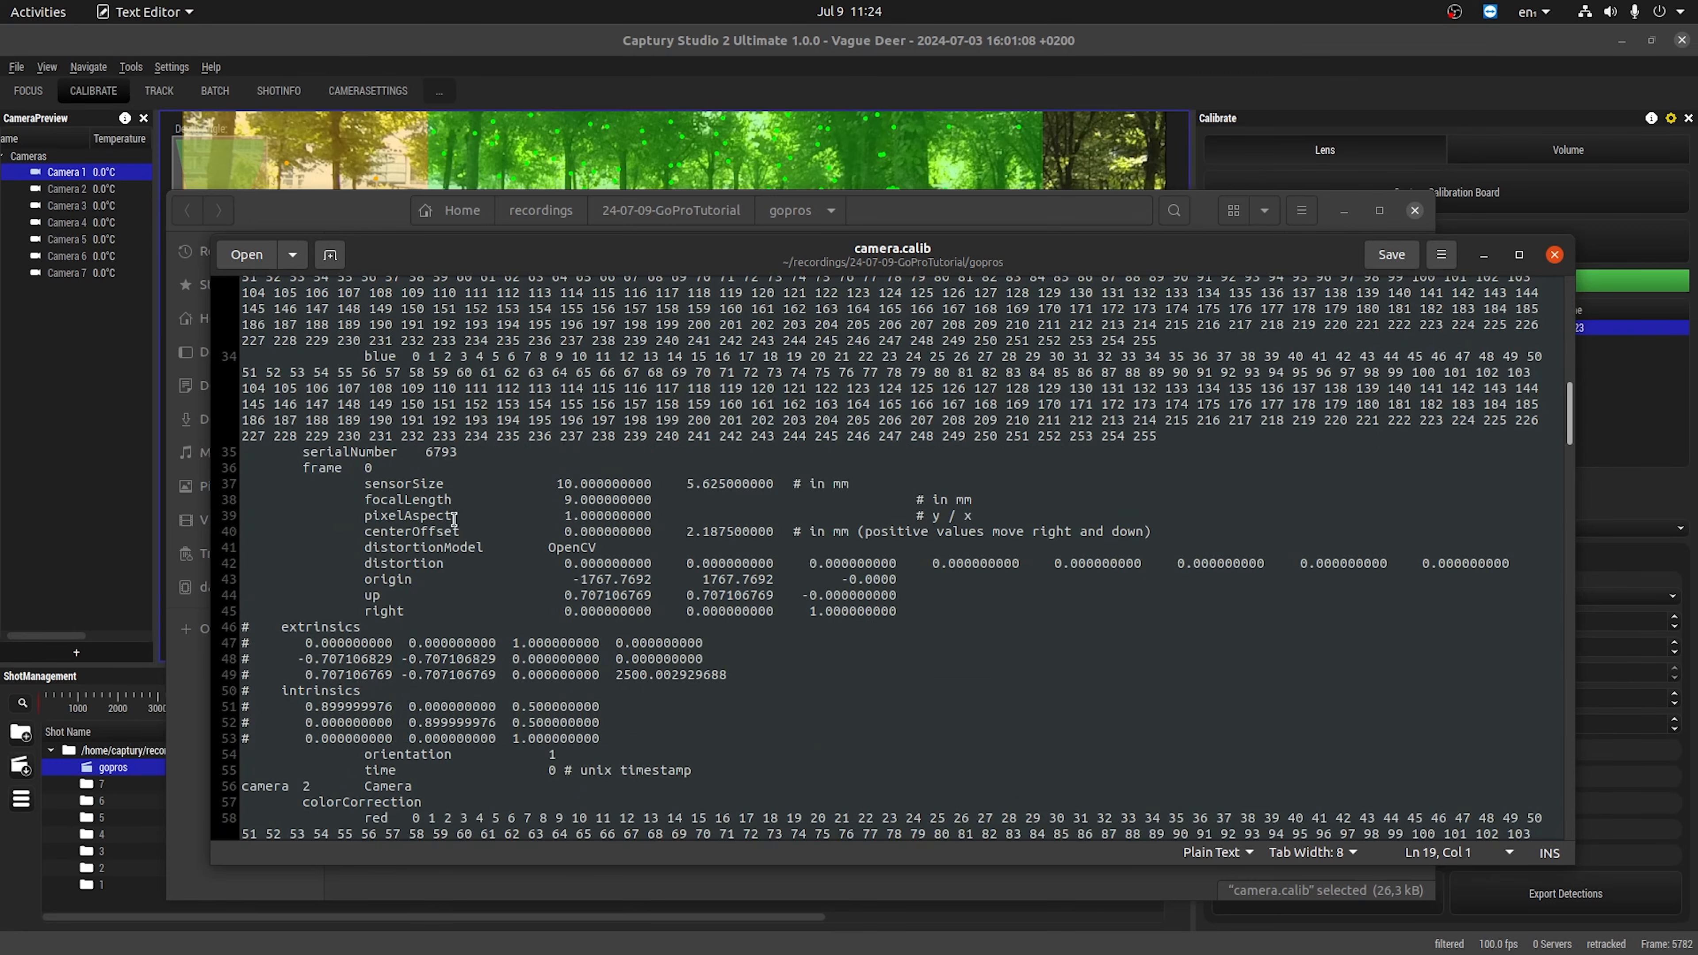
pyautogui.moveTo(249, 482); pyautogui.dragTo(244, 618)
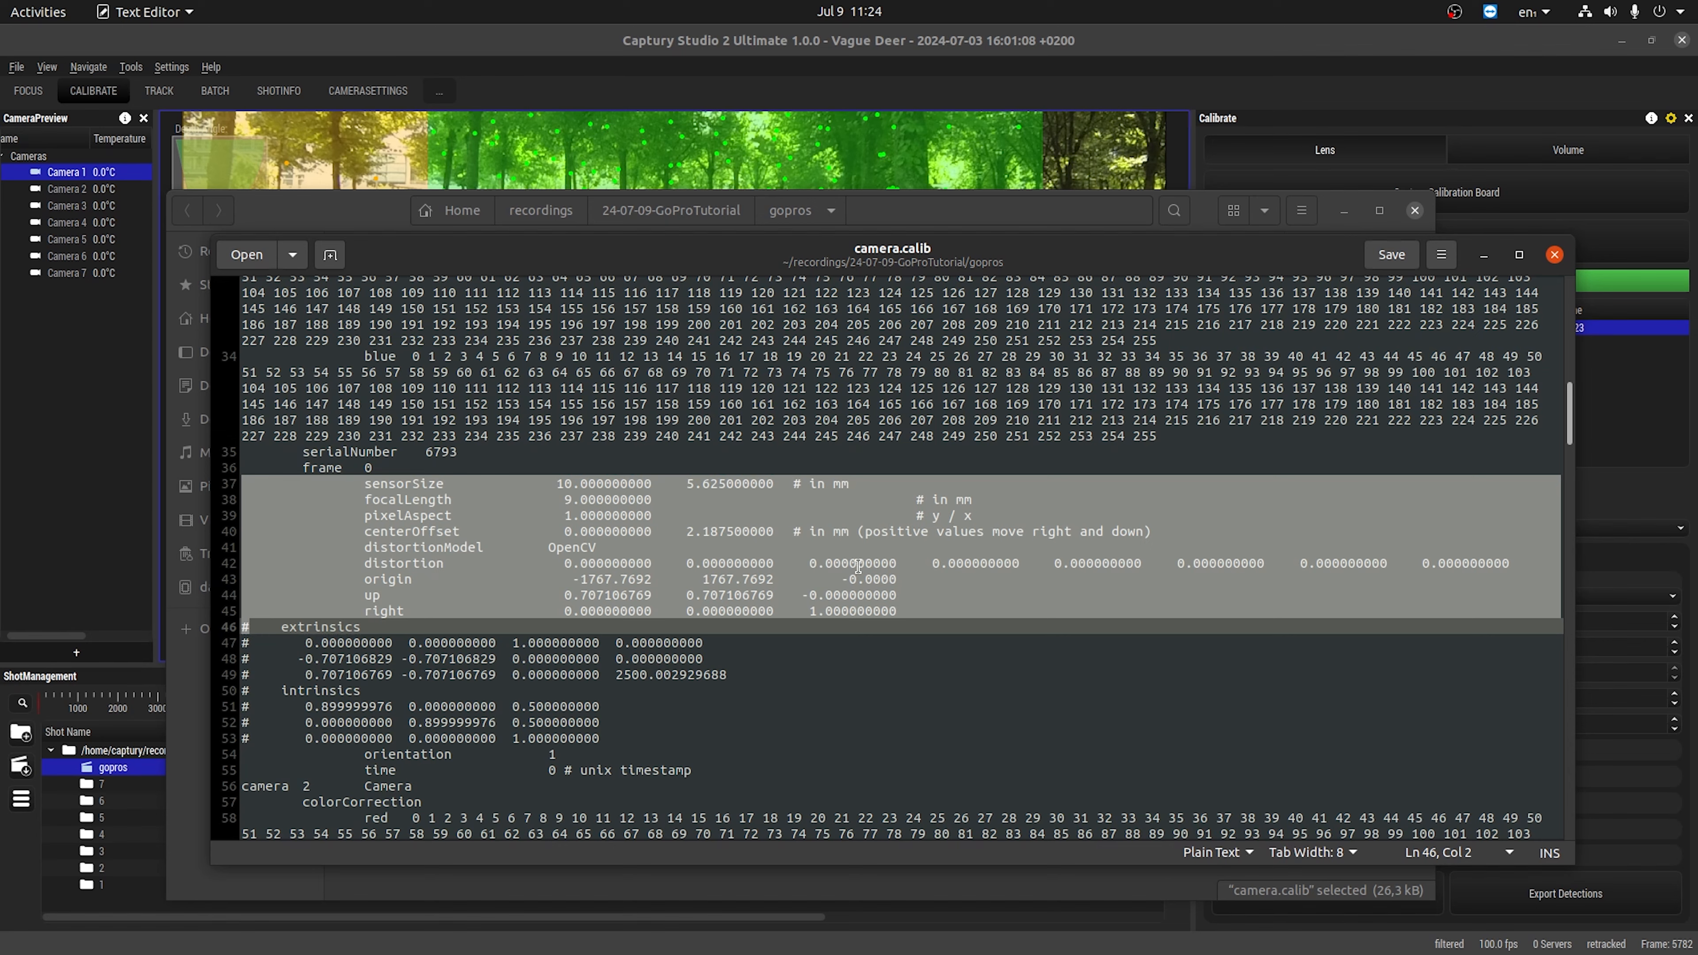
pyautogui.hotkey('ctrl', 'v')
# Replace the lens block of each remaining camera in camera.calib with the copied one, save the file and return to Captury Studio.
pyautogui.scroll(-12, 924, 561)
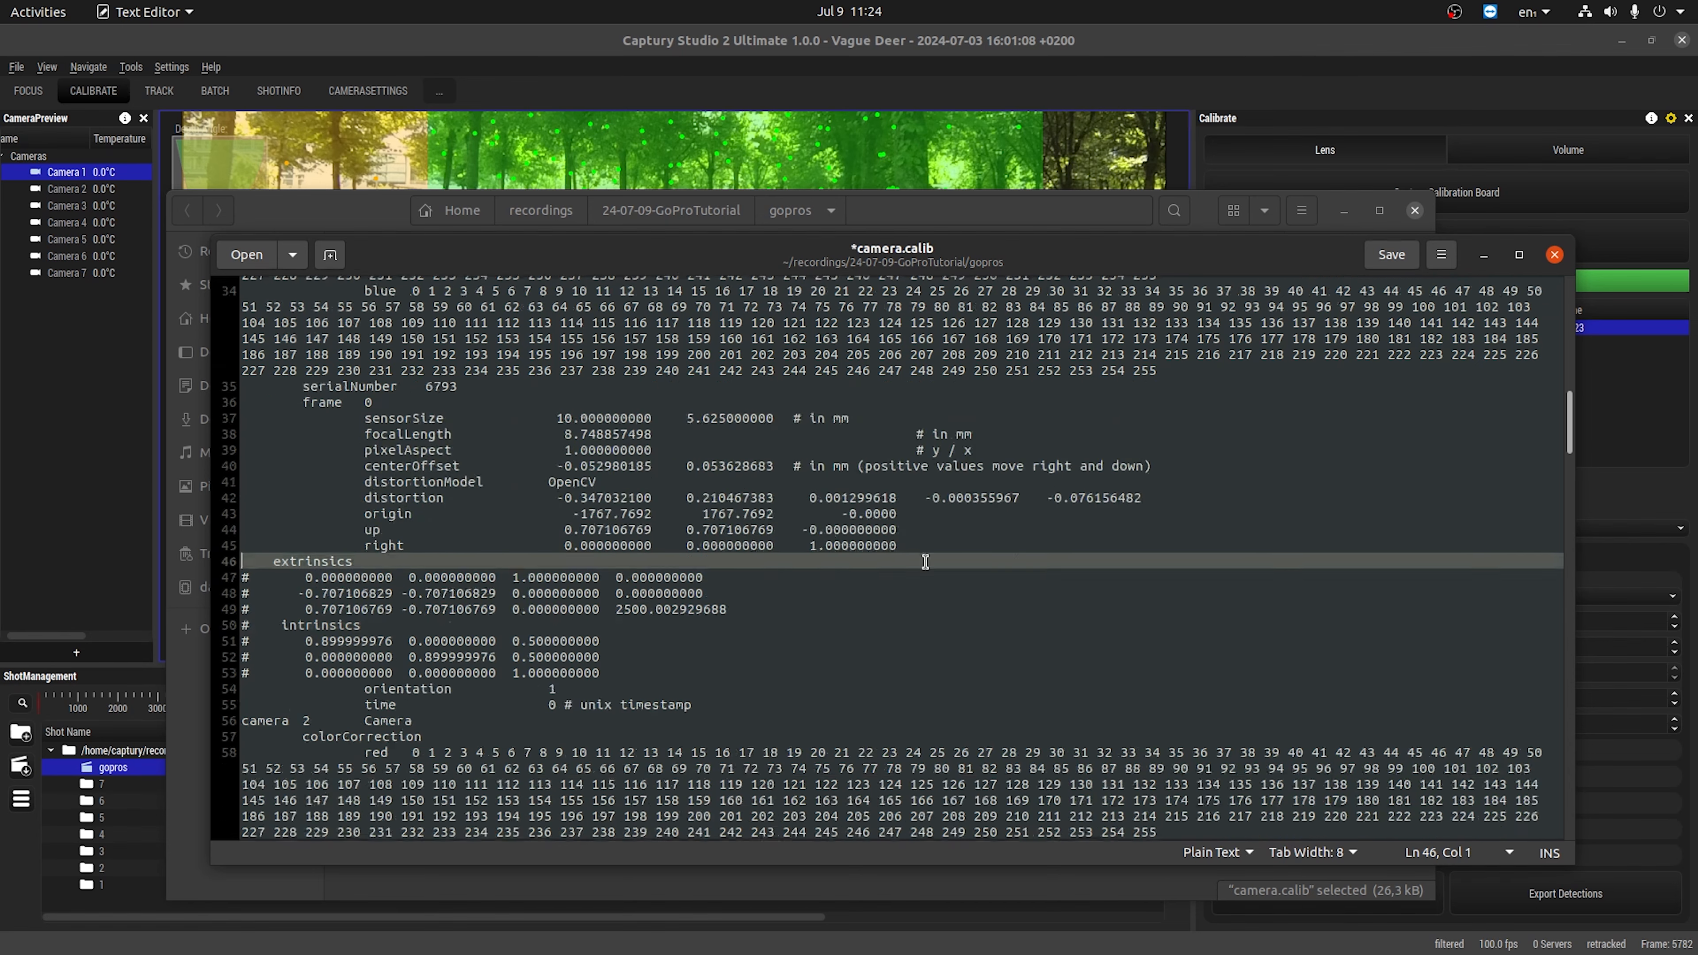
pyautogui.hotkey('ctrl', 'v')
pyautogui.scroll(-10, 278, 430)
pyautogui.moveTo(245, 348); pyautogui.dragTo(245, 488)
pyautogui.hotkey('ctrl', 'v')
pyautogui.scroll(-10, 262, 436)
pyautogui.hotkey('ctrl', 'v')
pyautogui.scroll(-7, 254, 495)
pyautogui.moveTo(246, 537); pyautogui.dragTo(247, 680)
pyautogui.hotkey('alt', 'Tab')
pyautogui.hotkey('ctrl', 's')
pyautogui.click(844, 194)
pyautogui.click(845, 145)
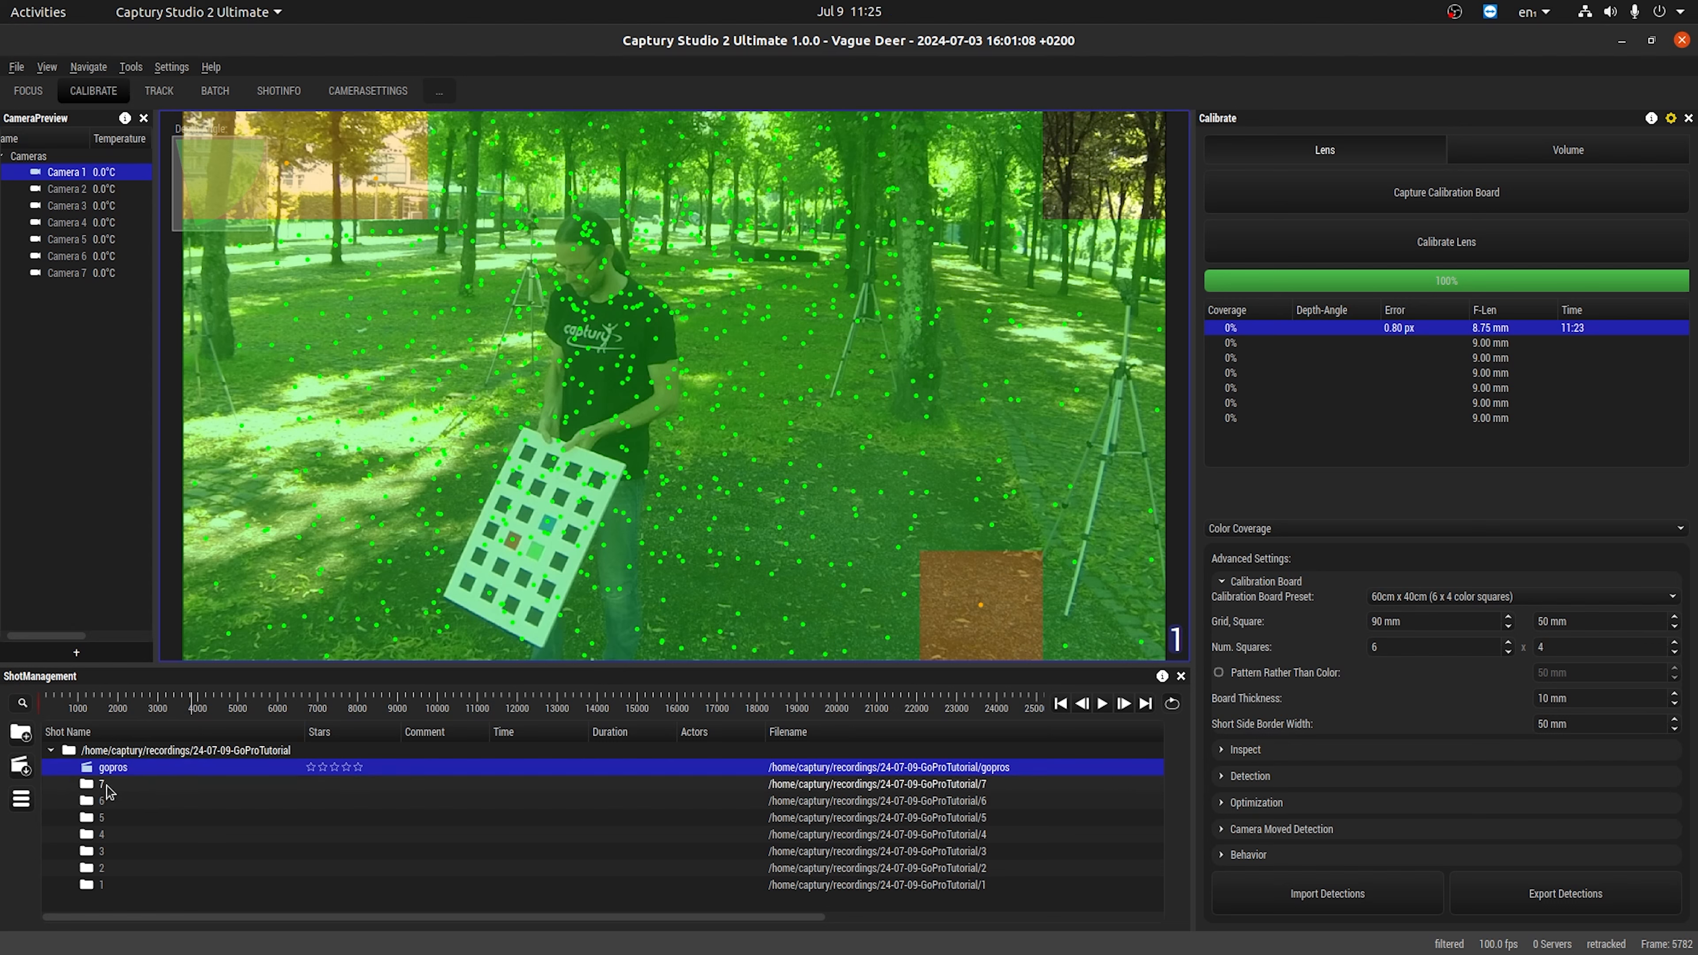
# Load the edited calibration file camera.calib from the gopros folder.
pyautogui.click(16, 67)
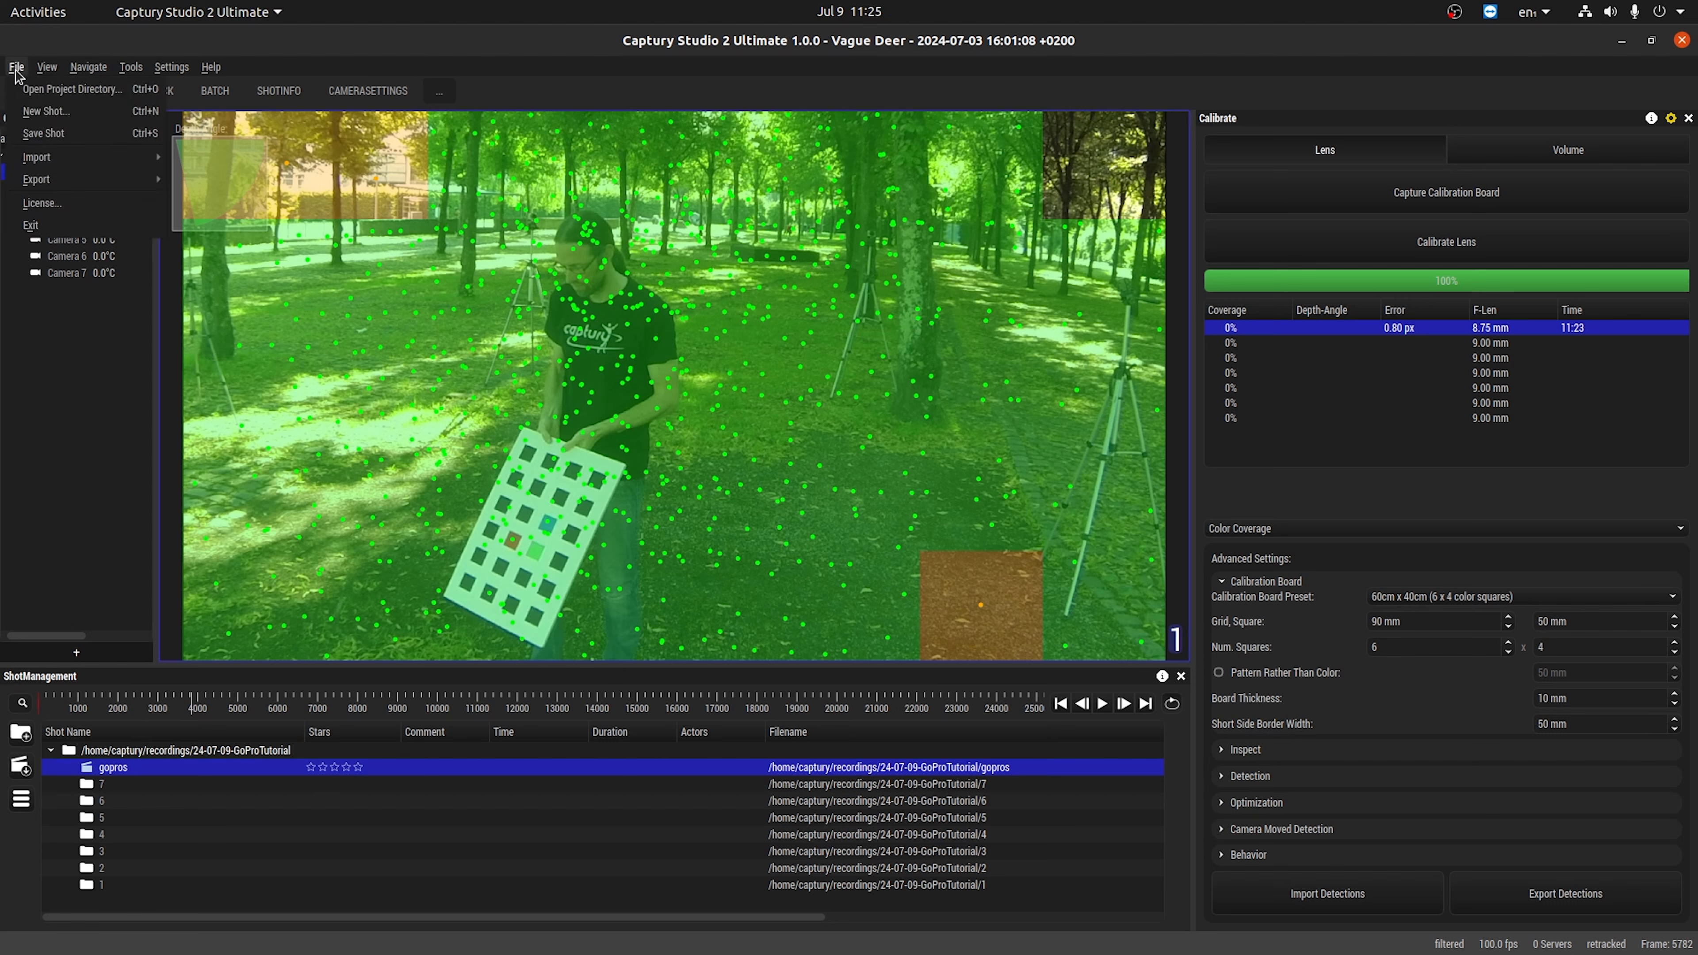
pyautogui.moveTo(52, 164)
pyautogui.click(221, 158)
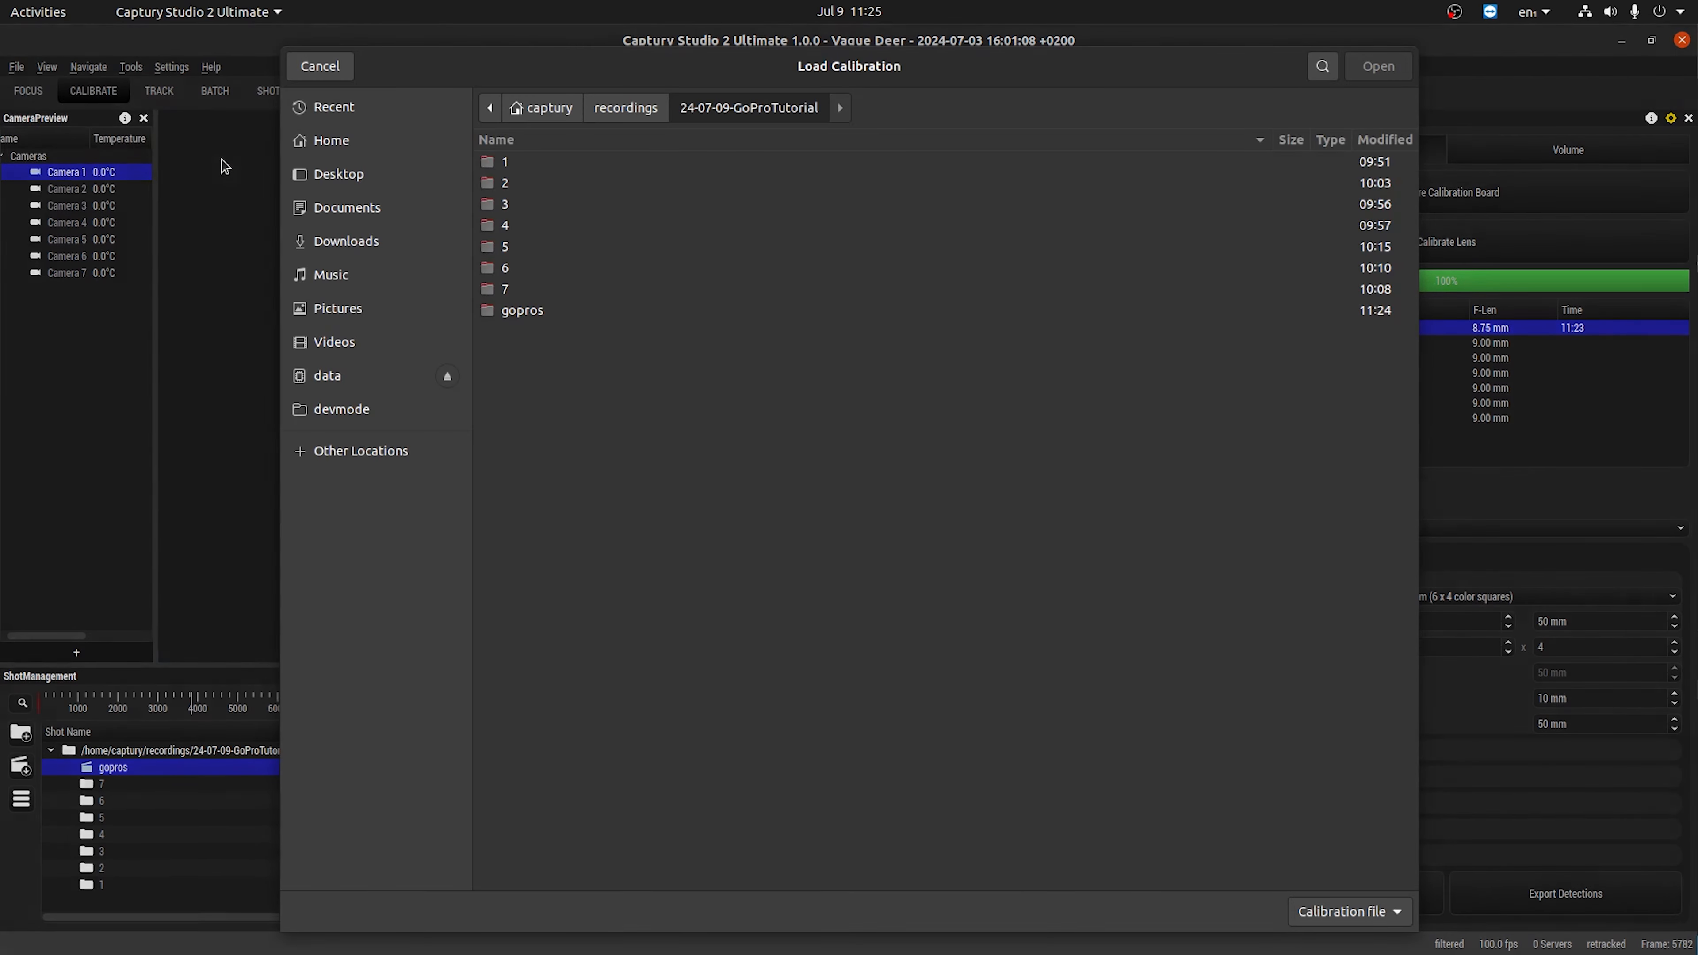
pyautogui.doubleClick(550, 313)
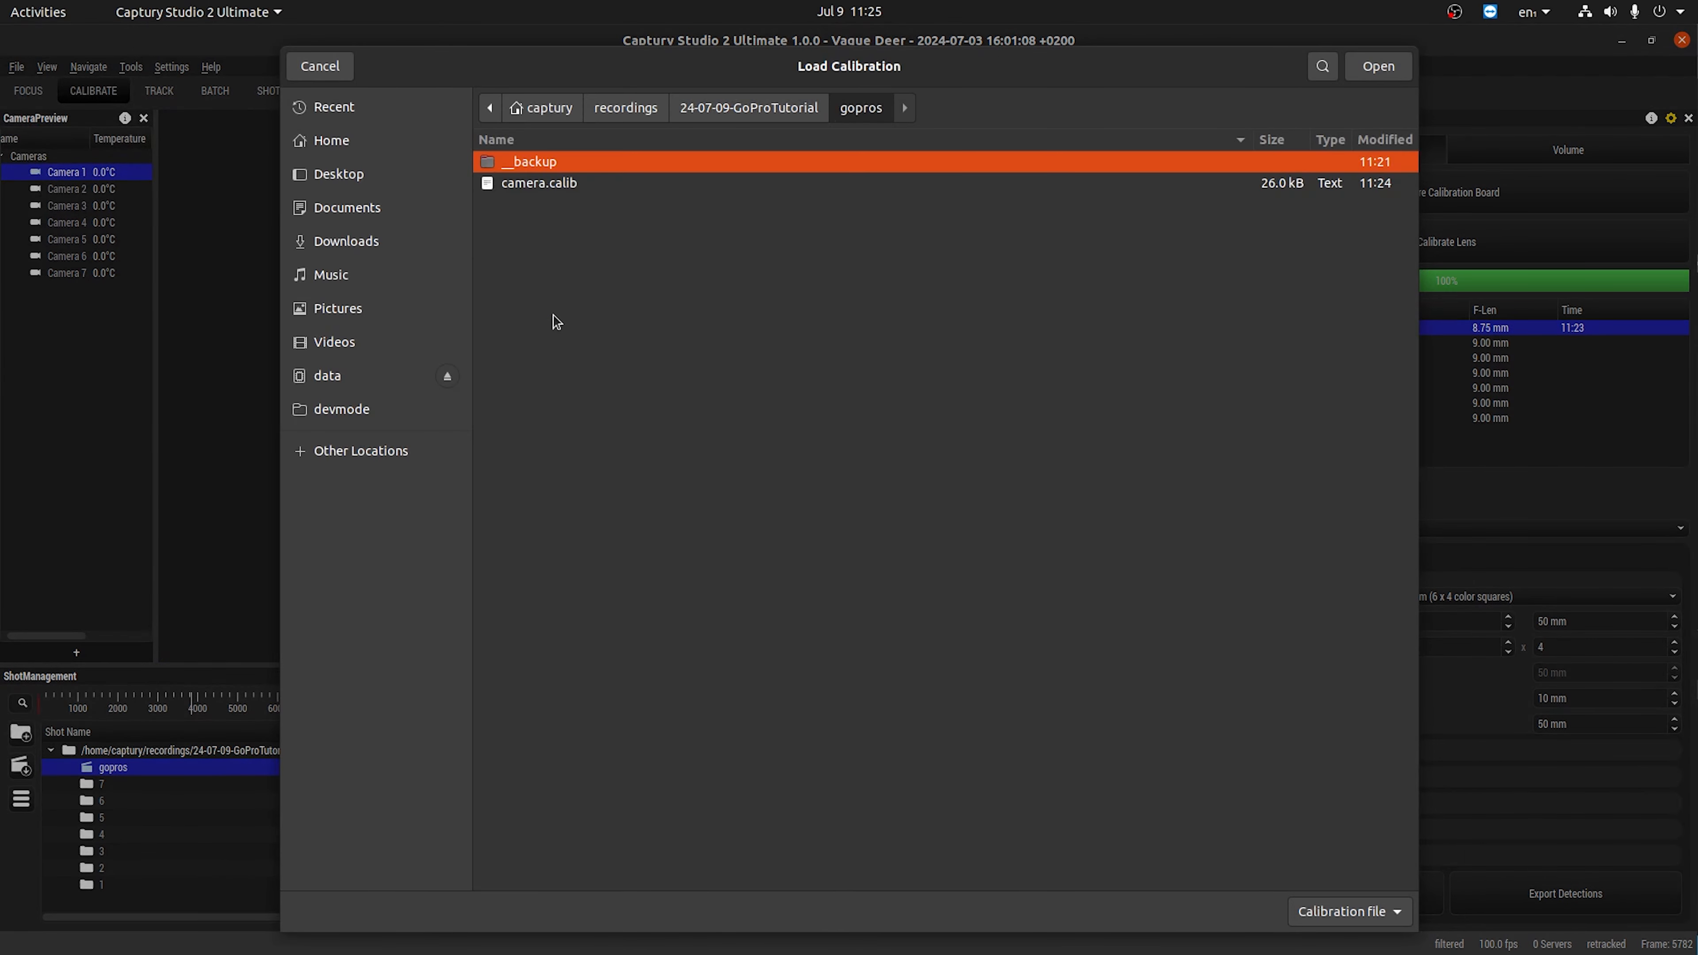
pyautogui.doubleClick(548, 185)
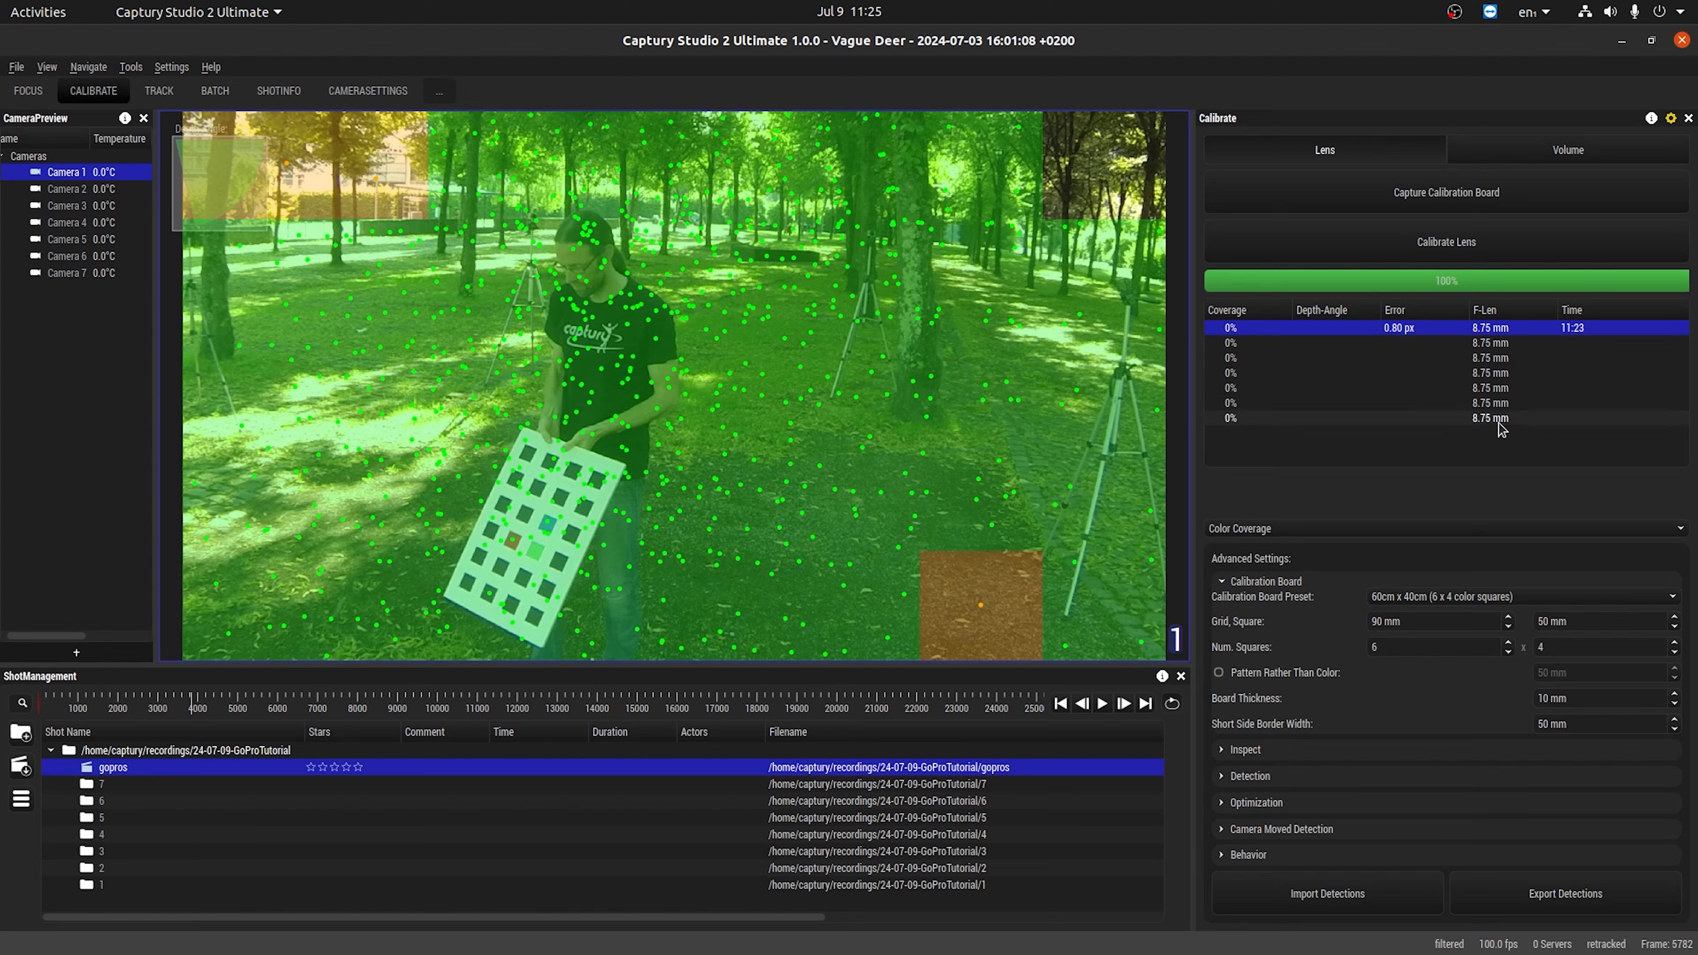
# Compare the focal length, centre offset and lens distortion of cameras 1 and 2 in the inspection details.
pyautogui.moveTo(1503, 445)
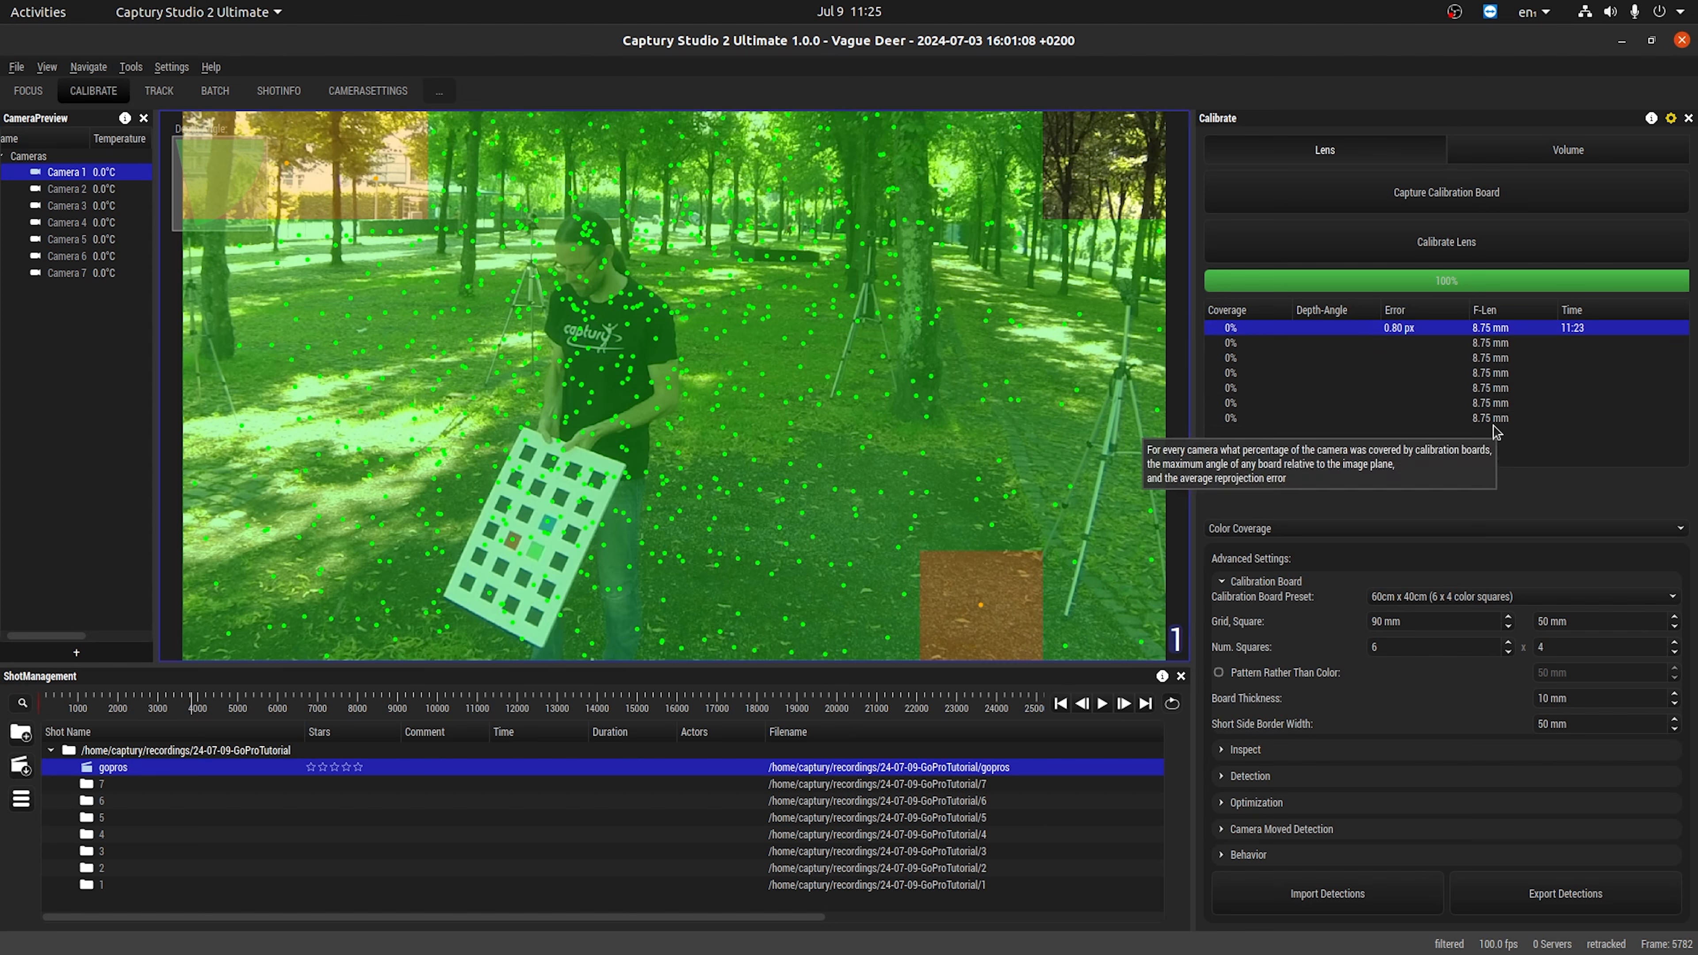
pyautogui.click(1236, 752)
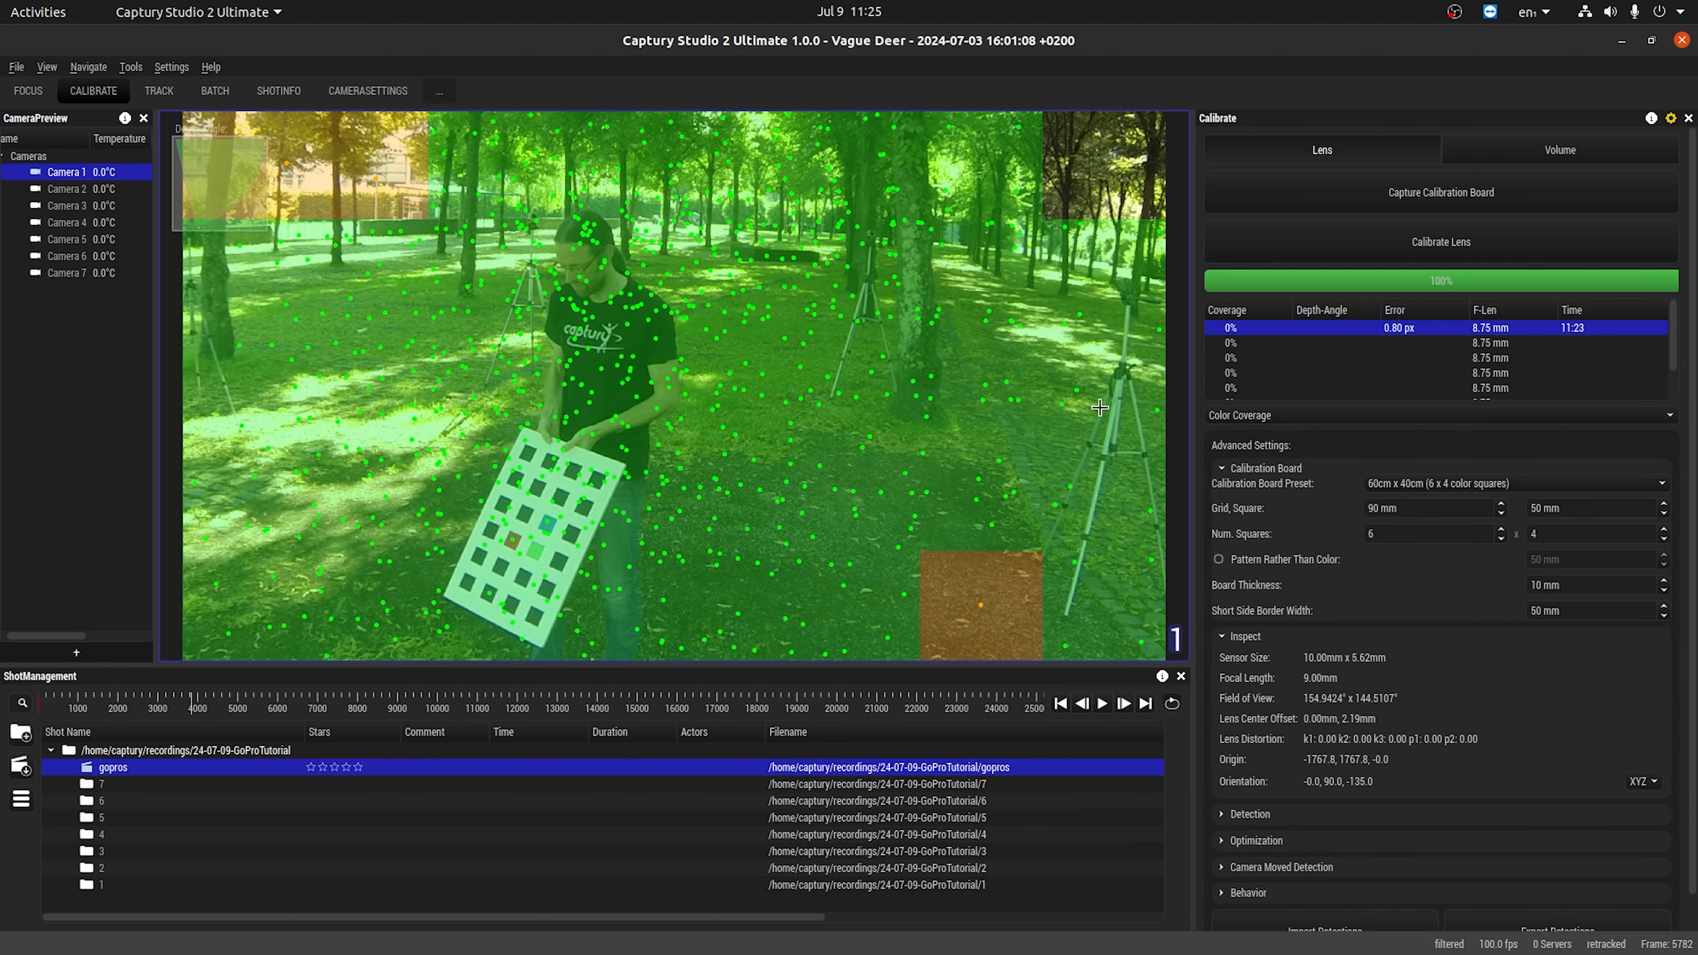
pyautogui.click(1298, 339)
pyautogui.hotkey('ctrl', 'a')
pyautogui.click(1295, 328)
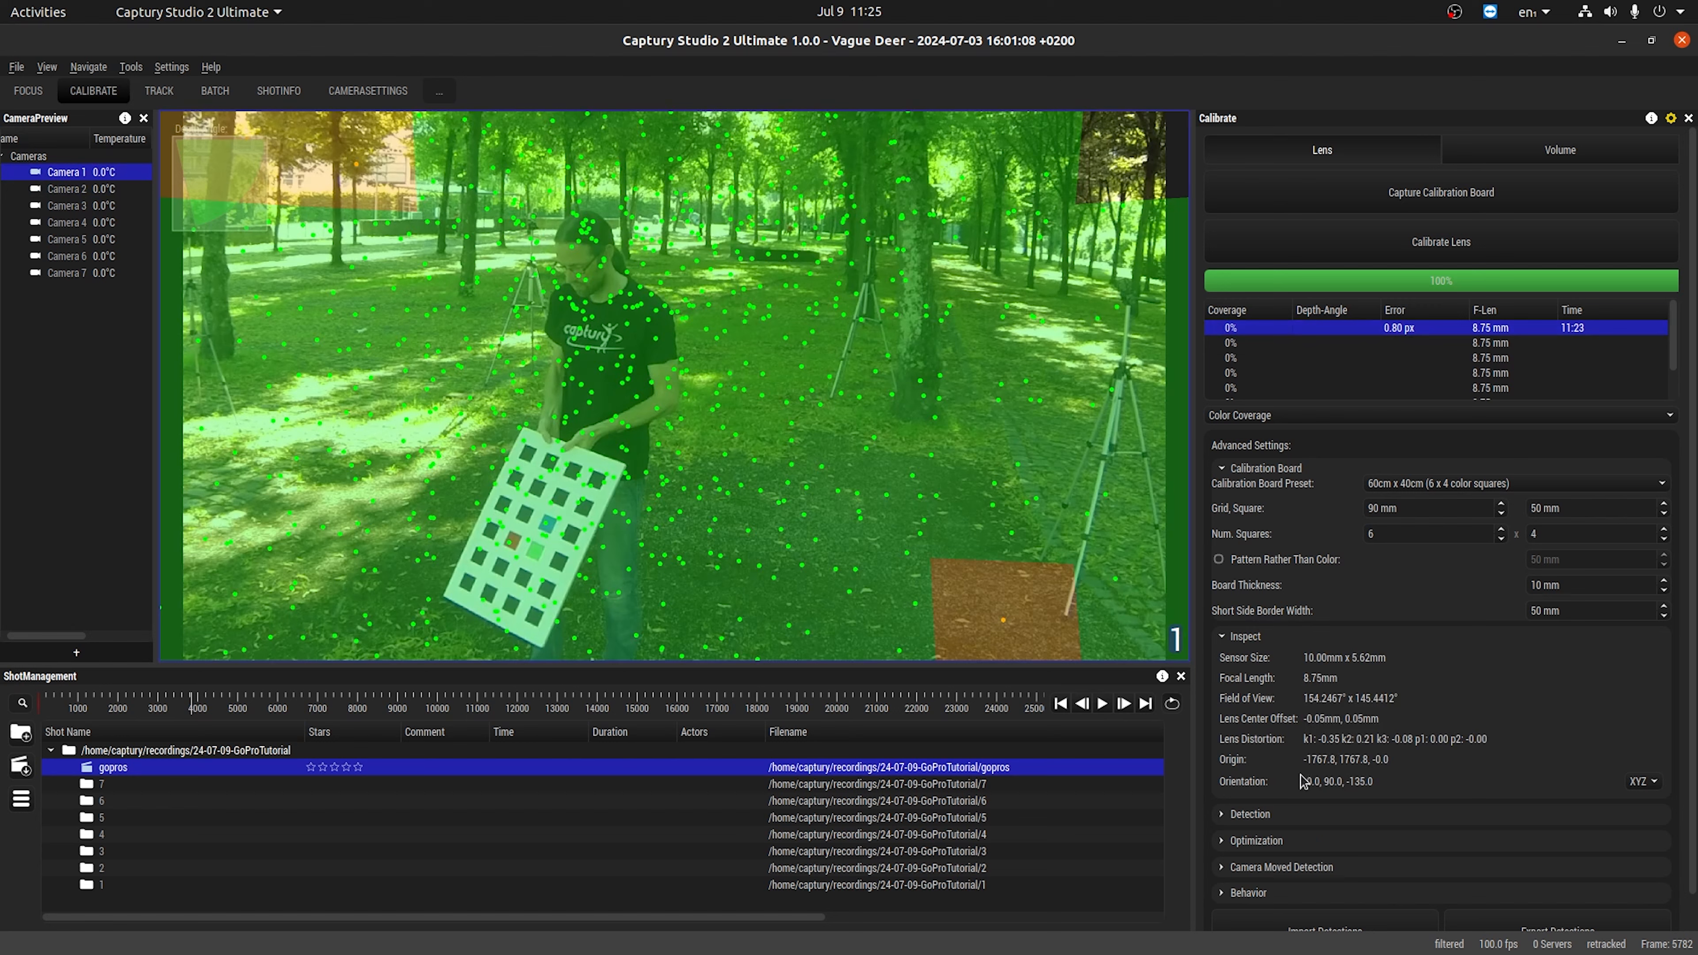
pyautogui.click(1258, 644)
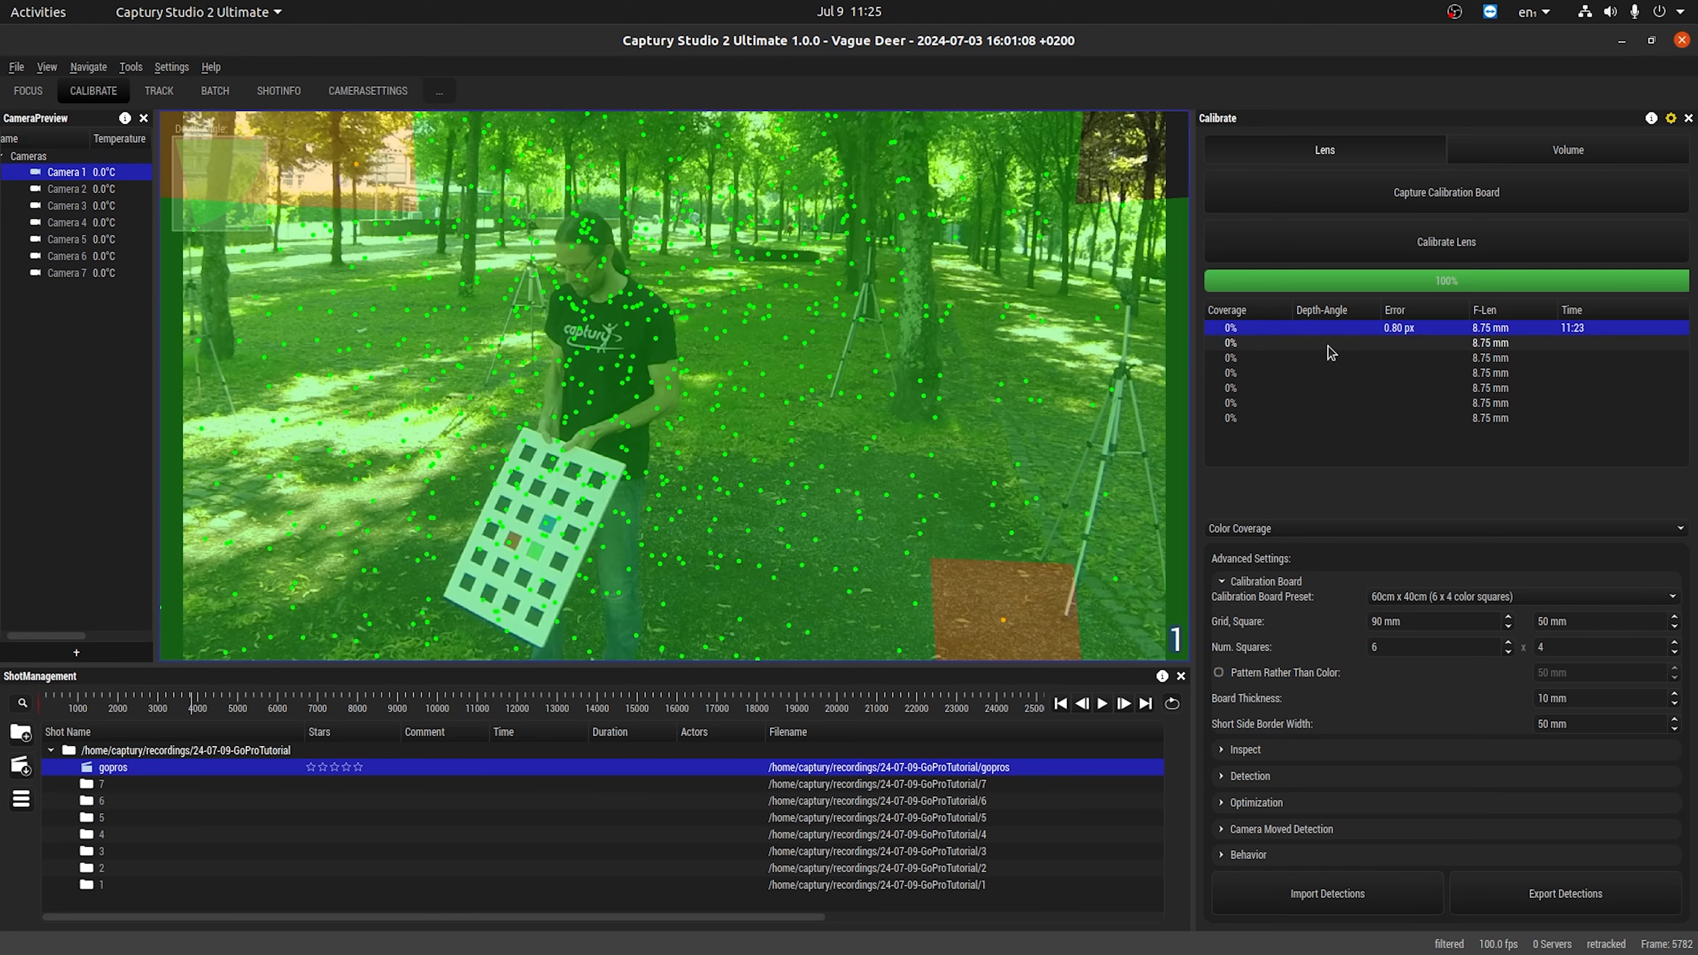
# Try capturing calibration board detections for the lens of camera 2, stopping each capture after a short stretch of footage.
pyautogui.click(1490, 342)
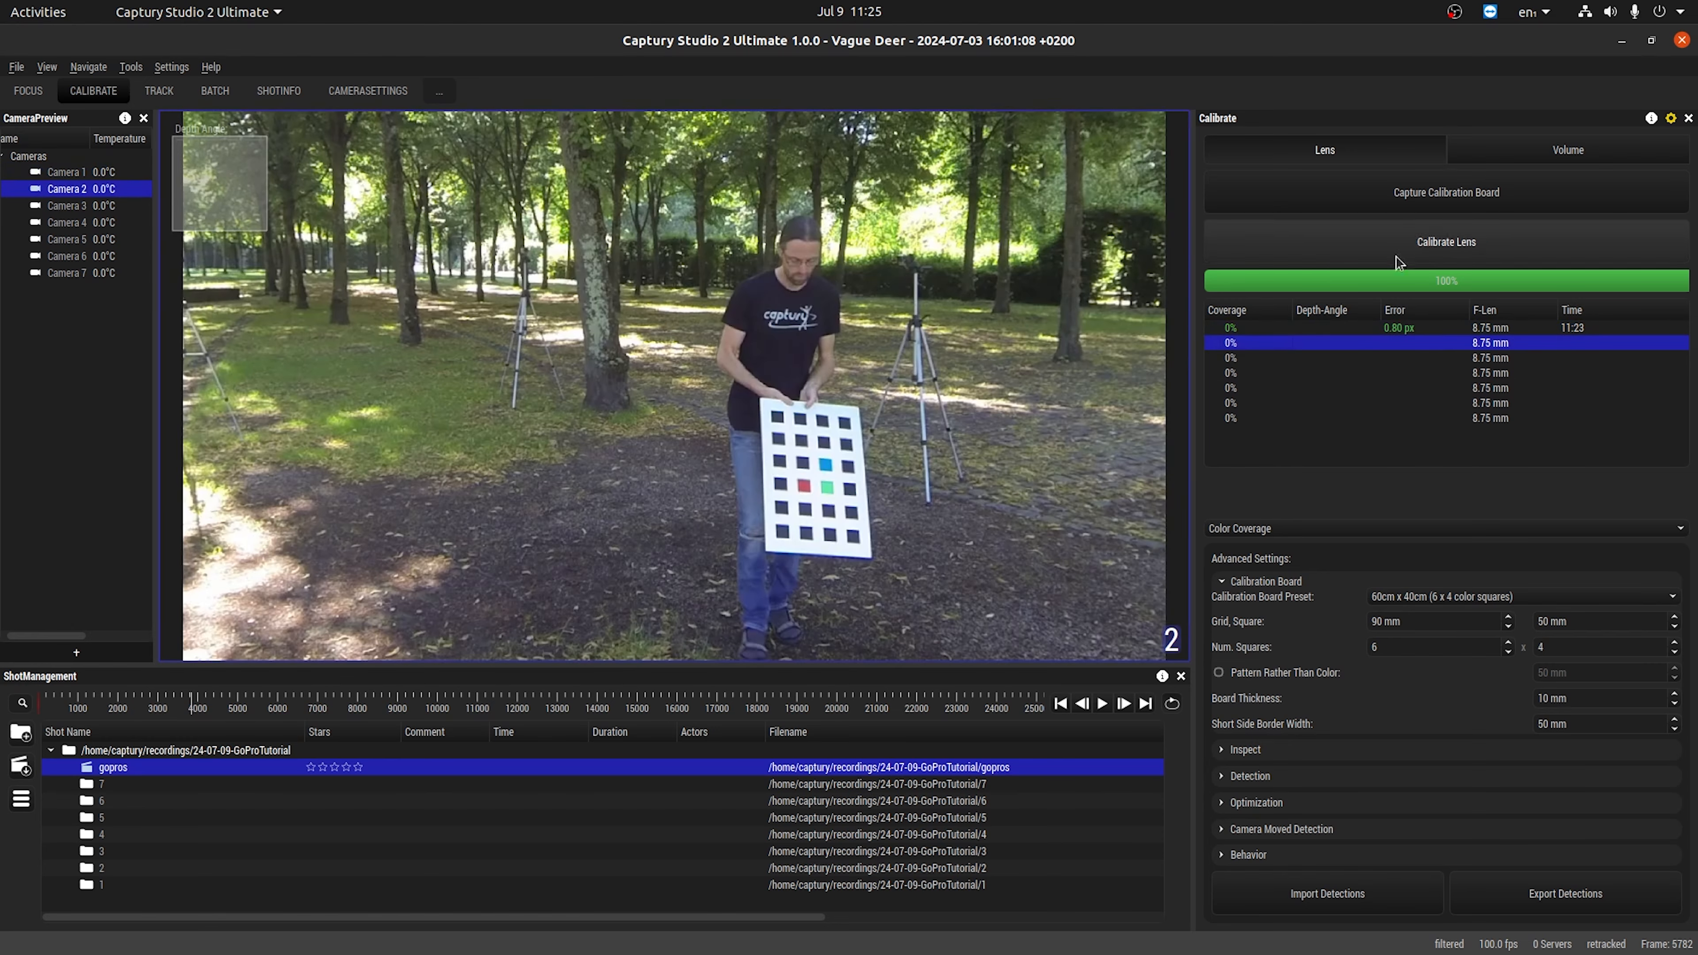
pyautogui.click(1413, 200)
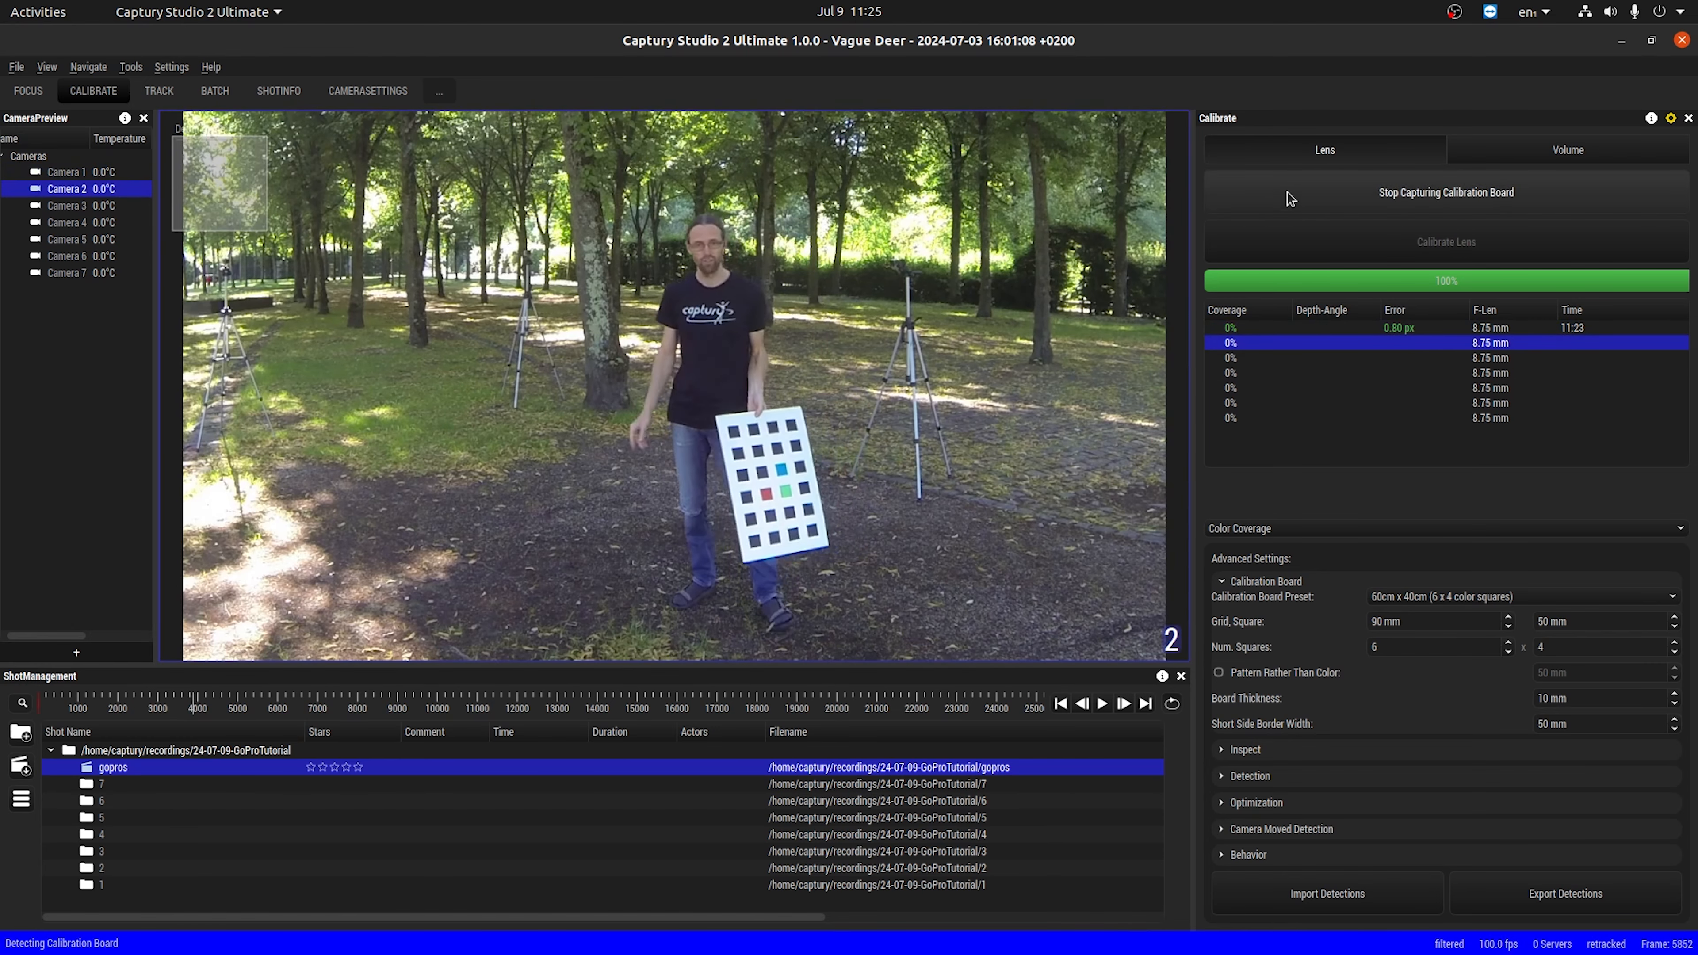
pyautogui.click(1237, 196)
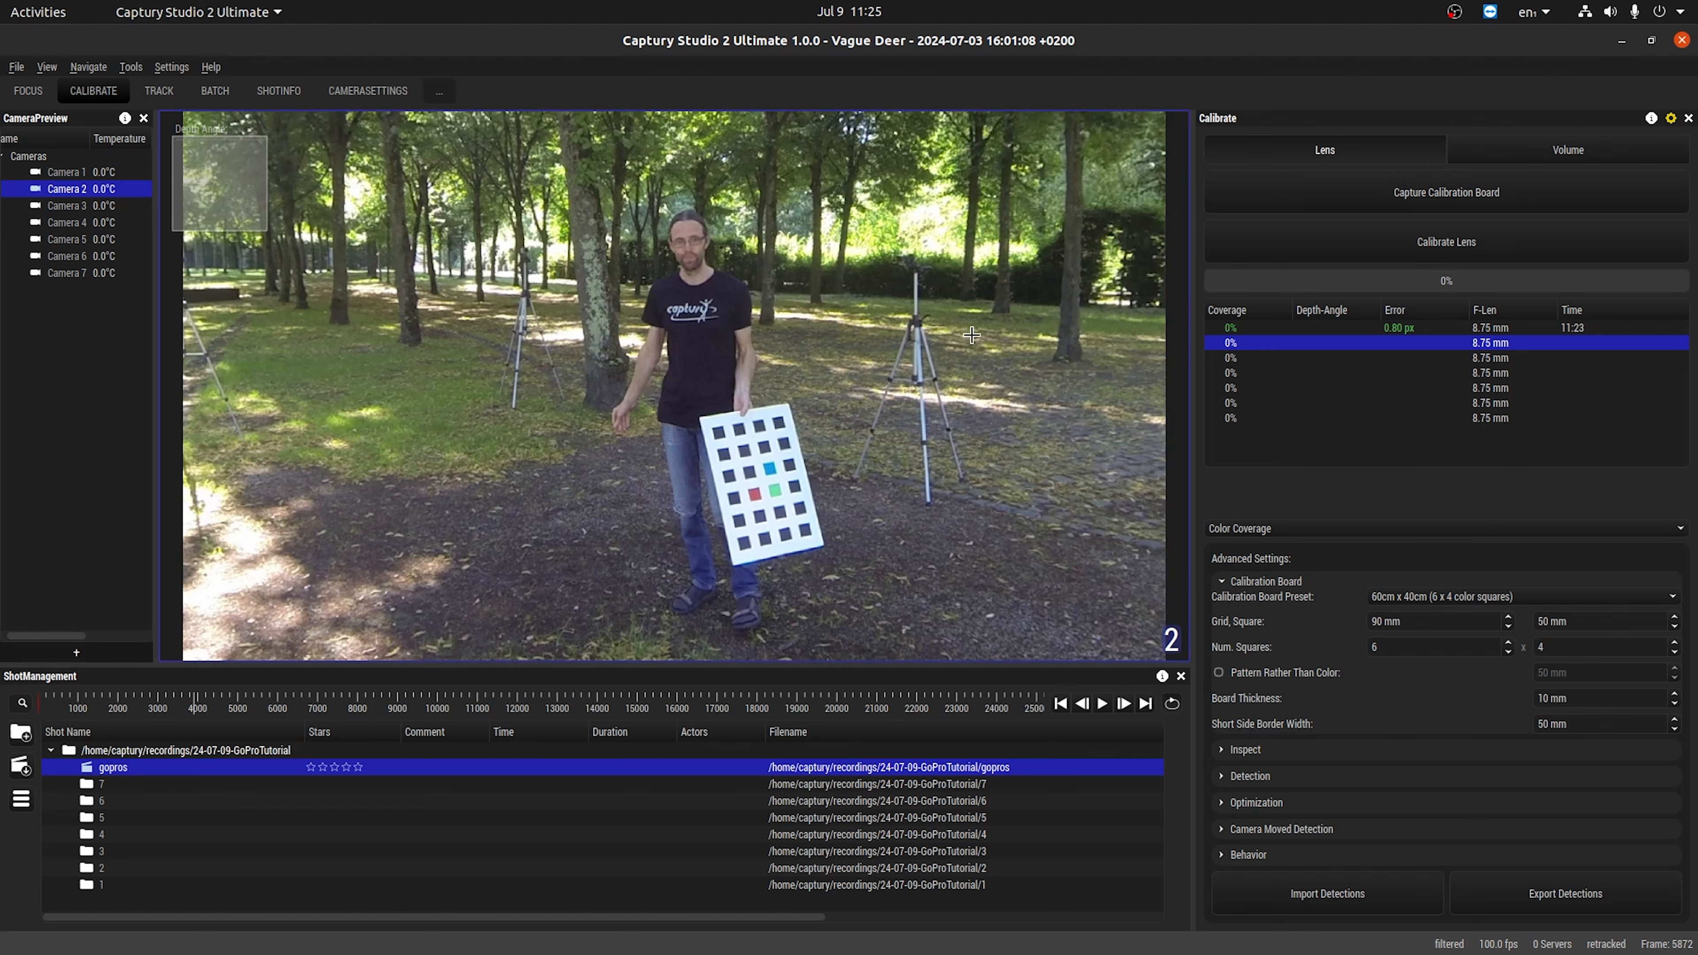
pyautogui.click(1278, 193)
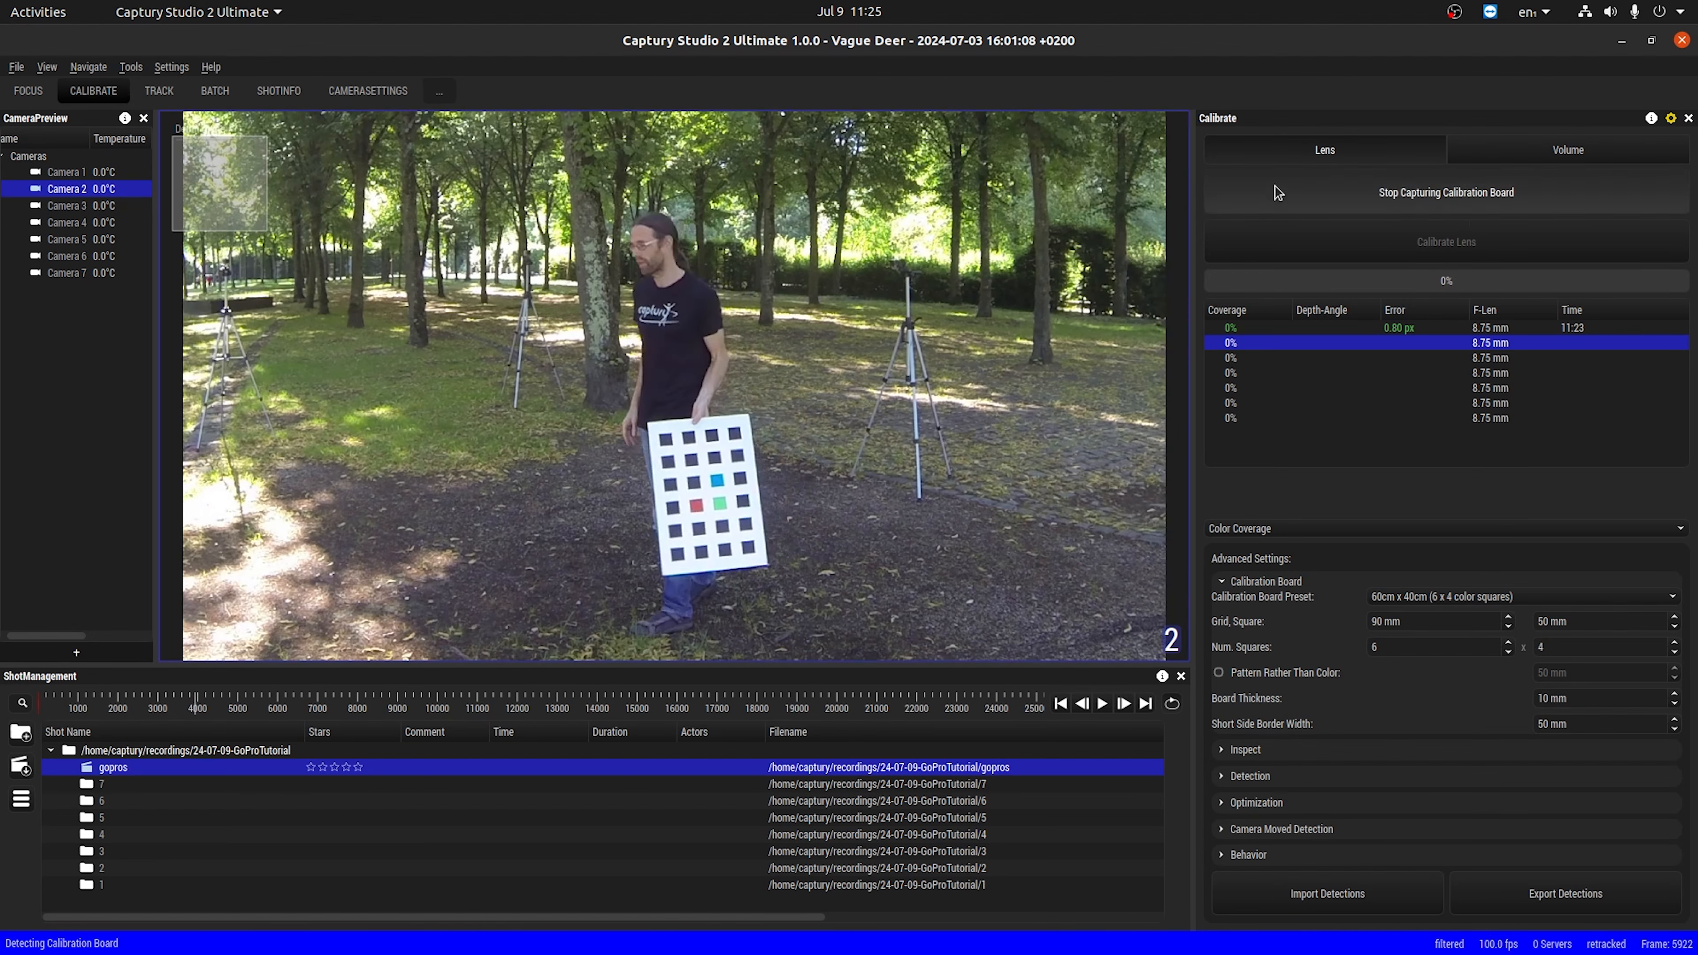
pyautogui.click(1279, 193)
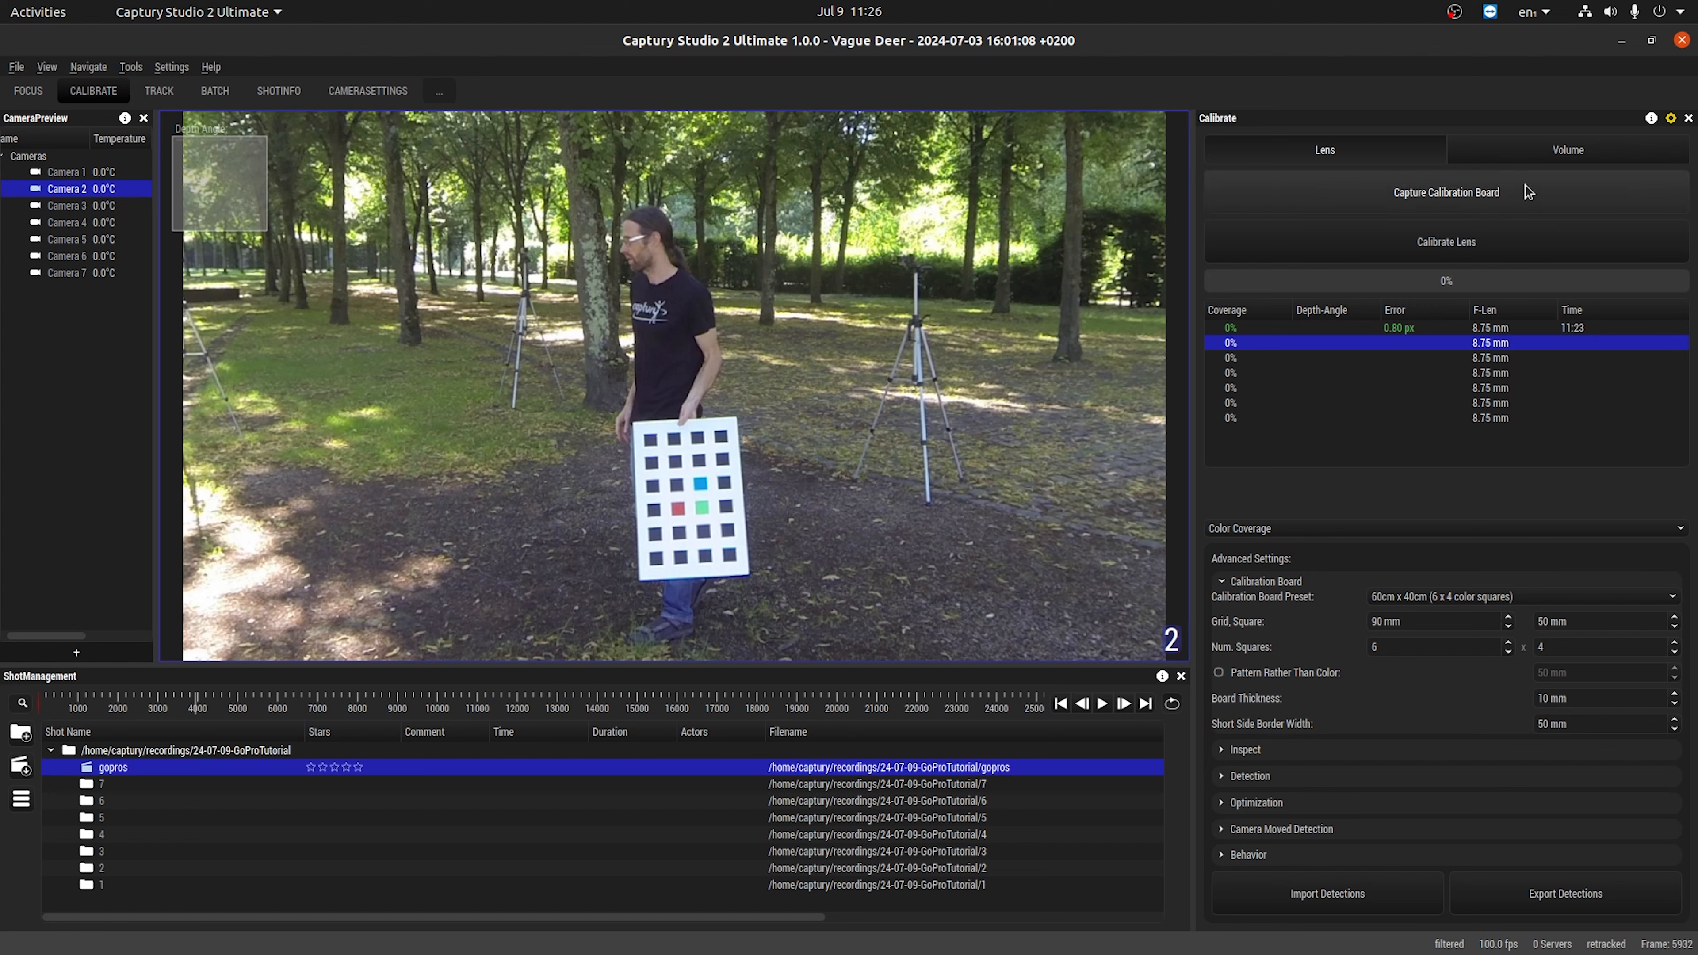
# Switch to volume calibration, capture calibration board detections in all seven cameras up to frame 9430 and calibrate the volume.
pyautogui.click(1533, 154)
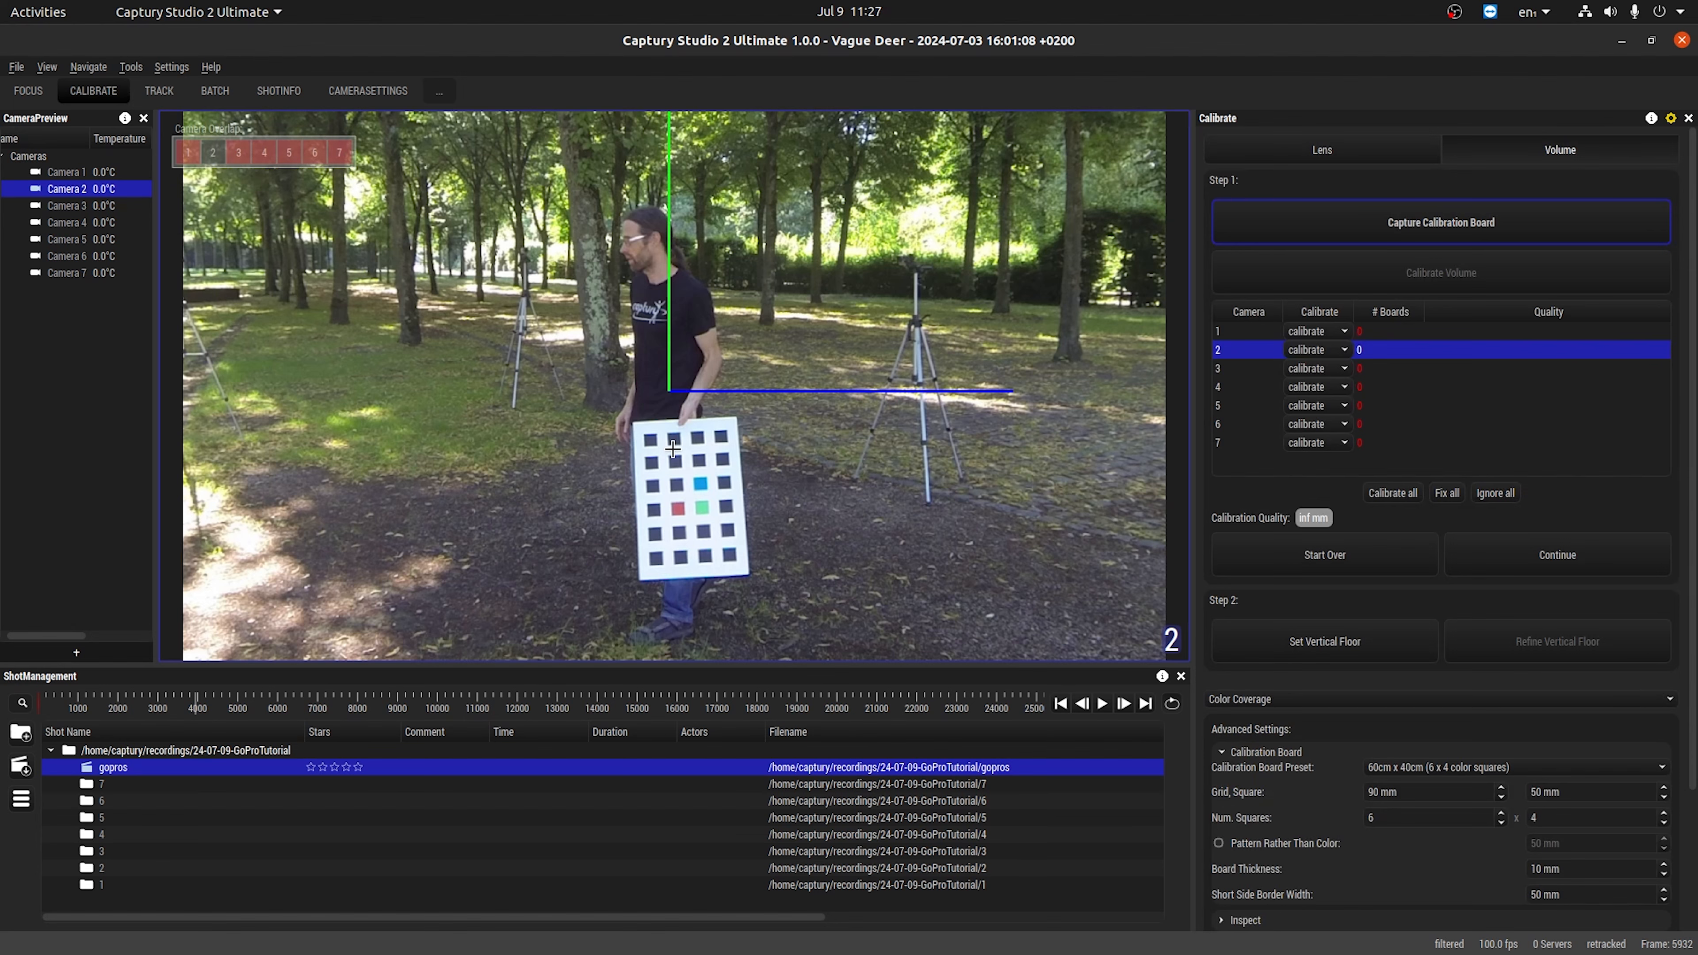
pyautogui.click(1374, 224)
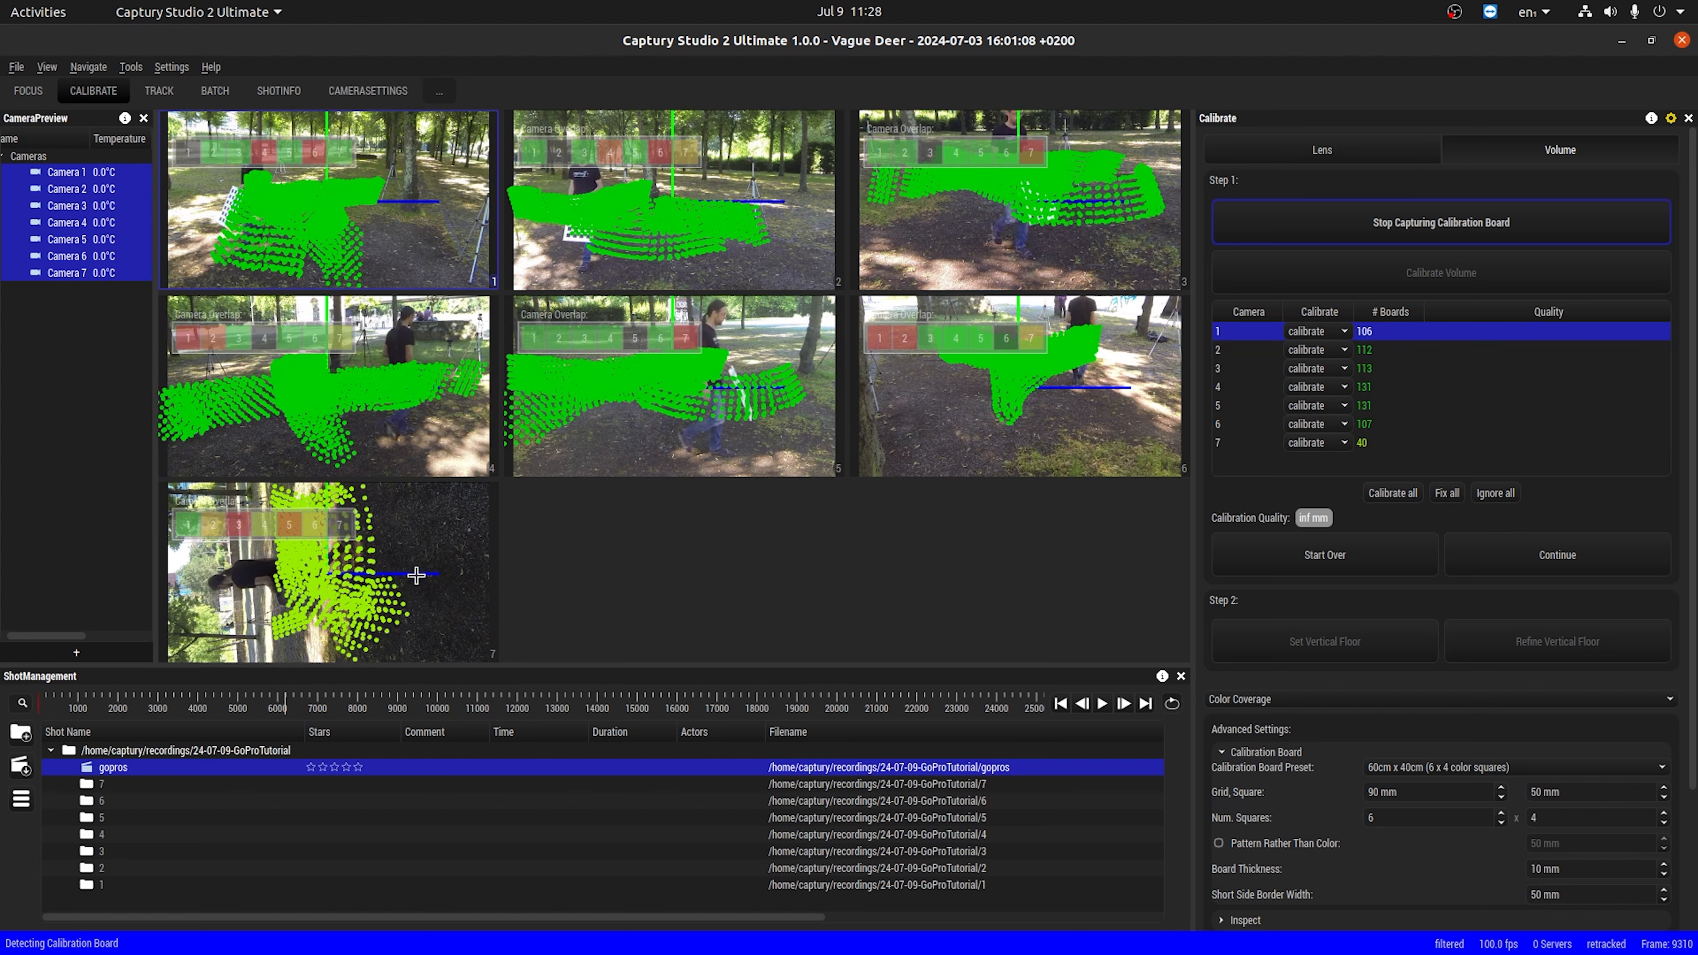
pyautogui.click(1507, 227)
pyautogui.click(1450, 272)
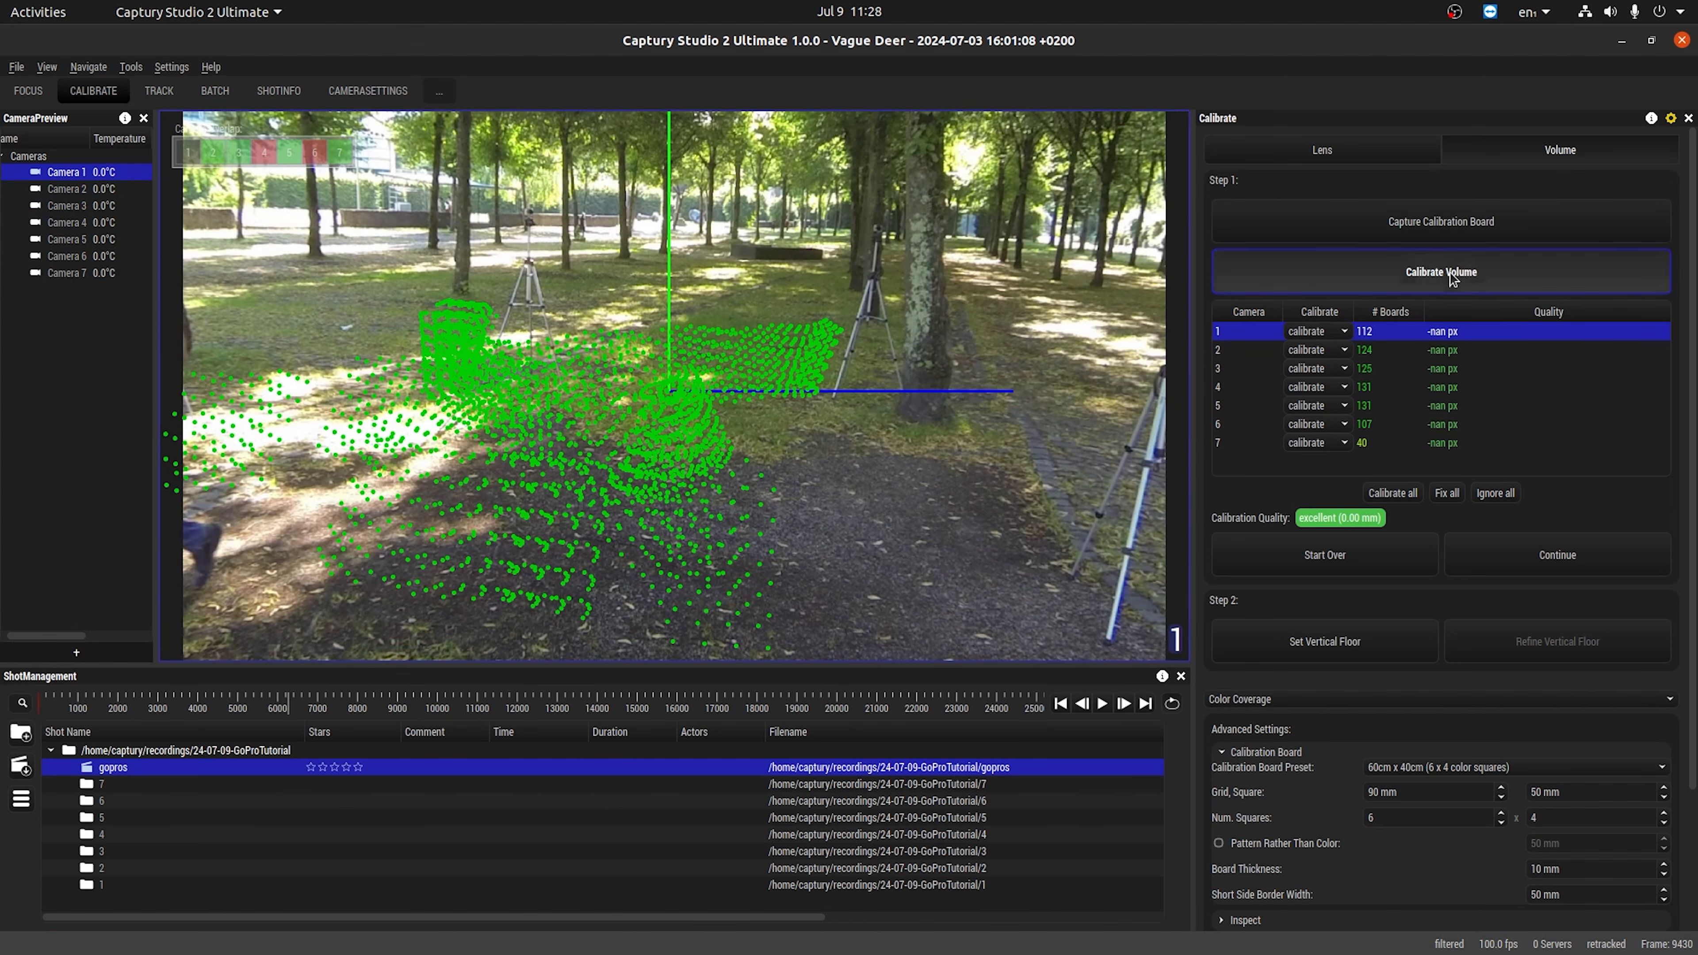
# Go to frame 11726, where the board lies on the ground, and turn off Set Floor Vertically in the detection settings.
pyautogui.click(349, 704)
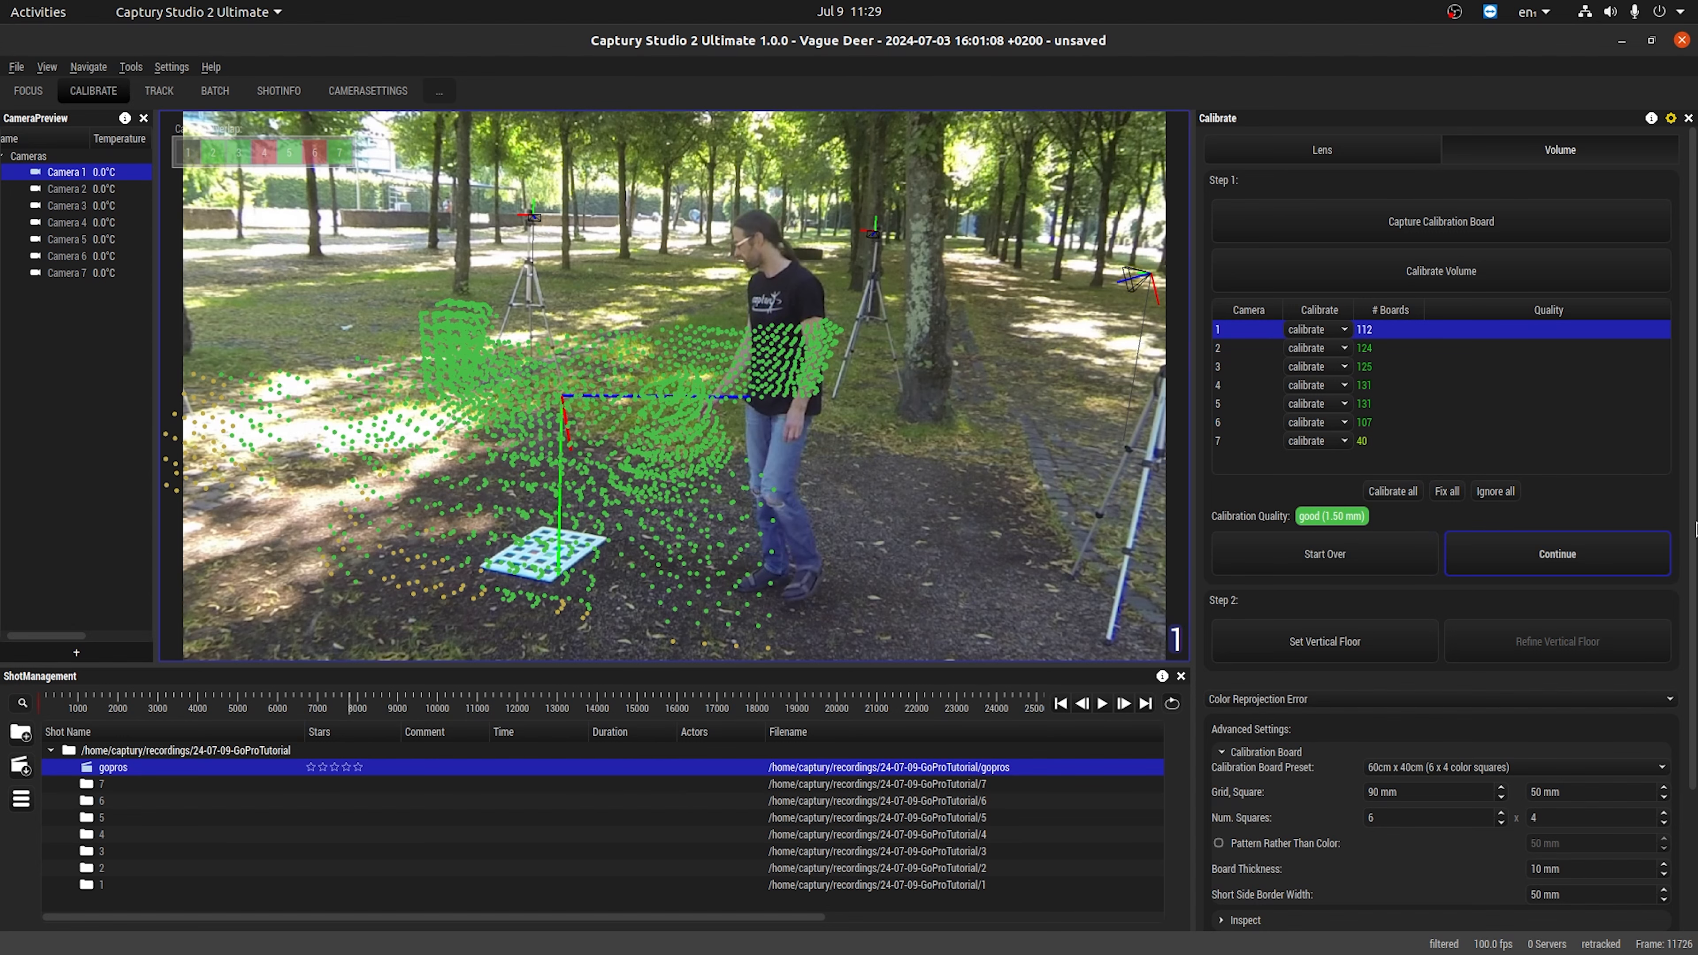
pyautogui.scroll(-3, 1280, 559)
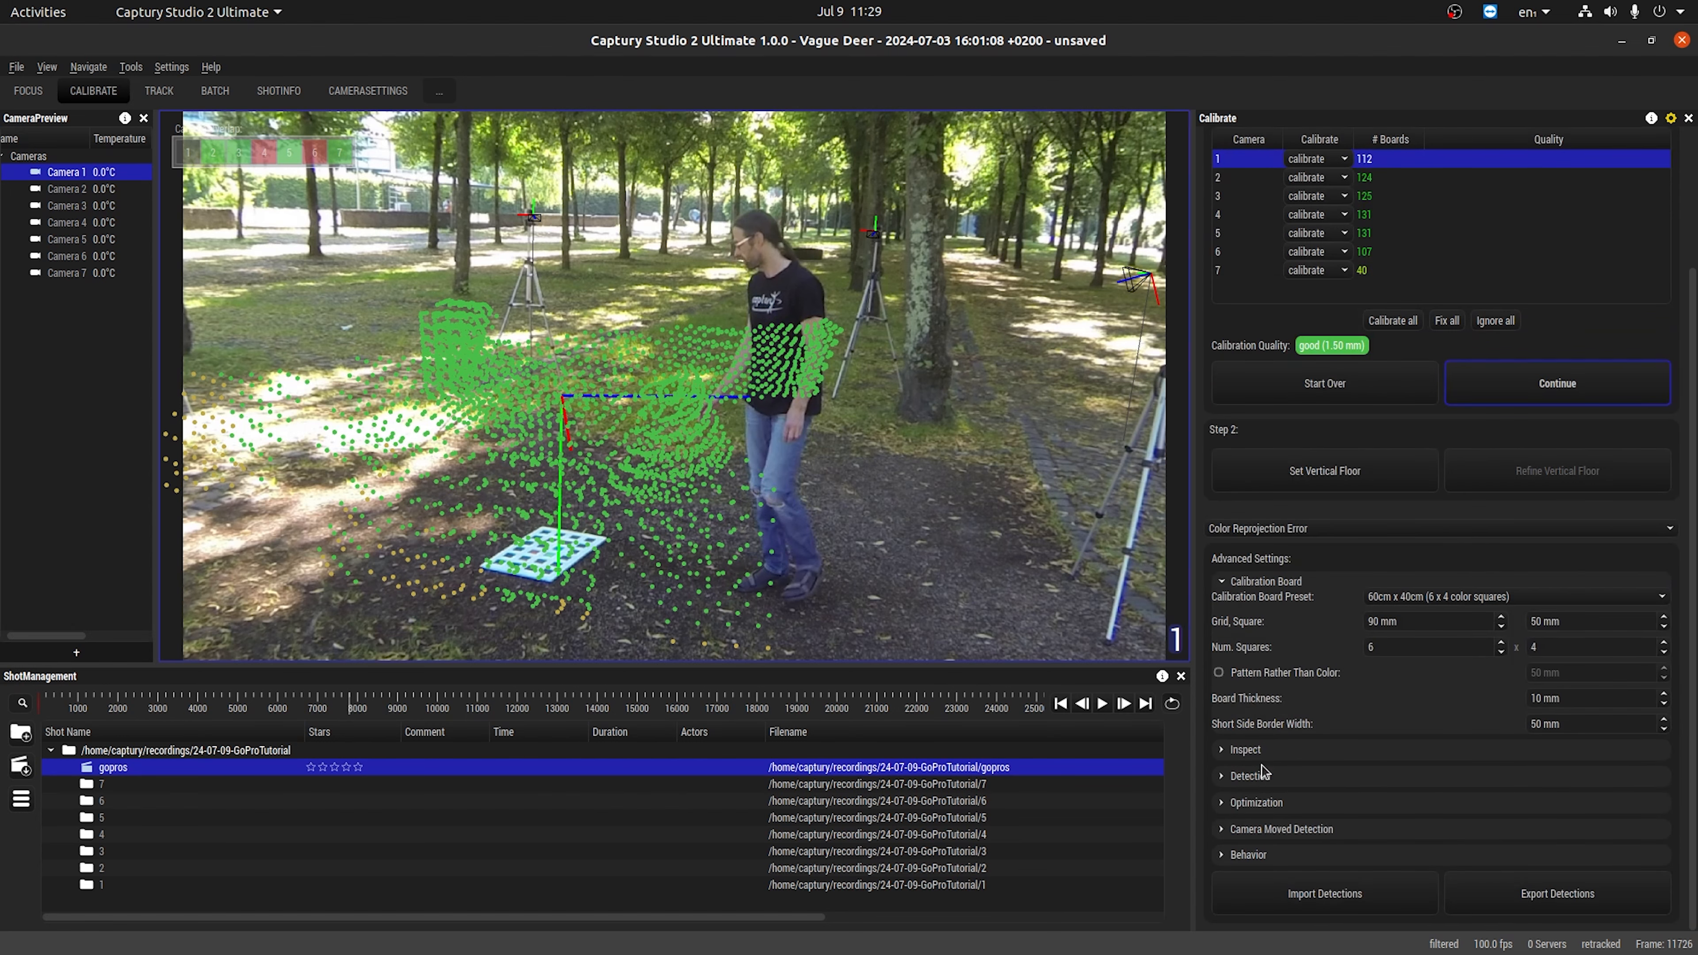
pyautogui.click(1257, 582)
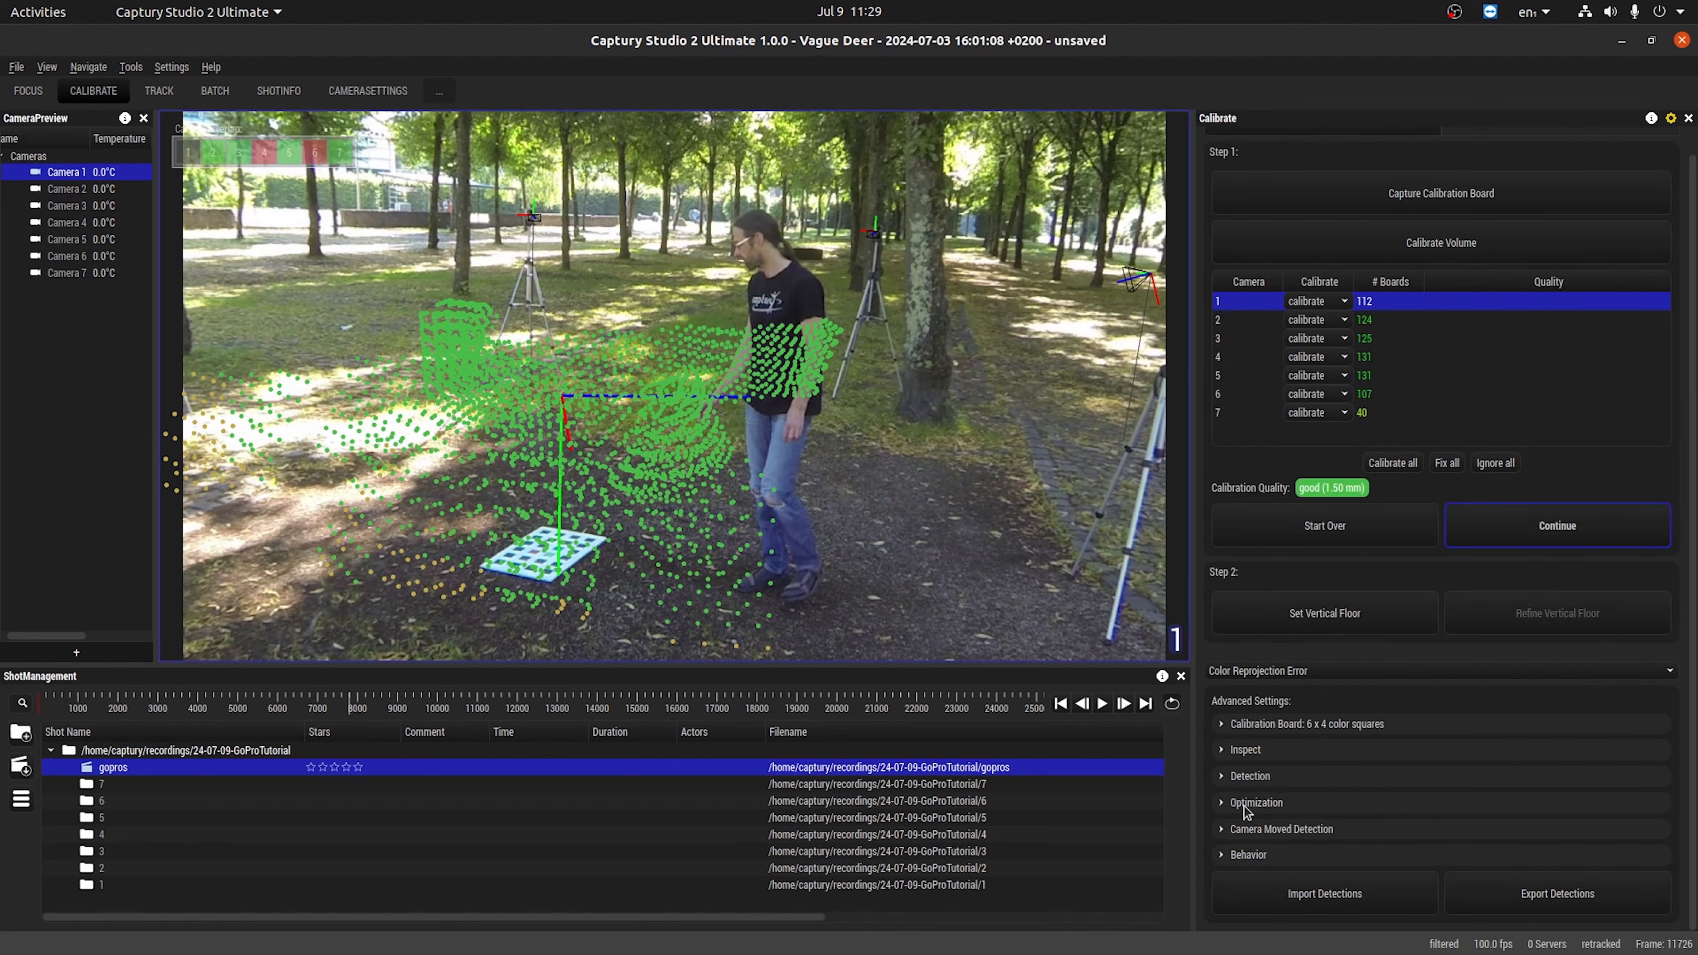
pyautogui.click(1244, 777)
# Set the floor from the calibration board lying on the ground in the camera 1 footage.
pyautogui.scroll(3, 491, 537)
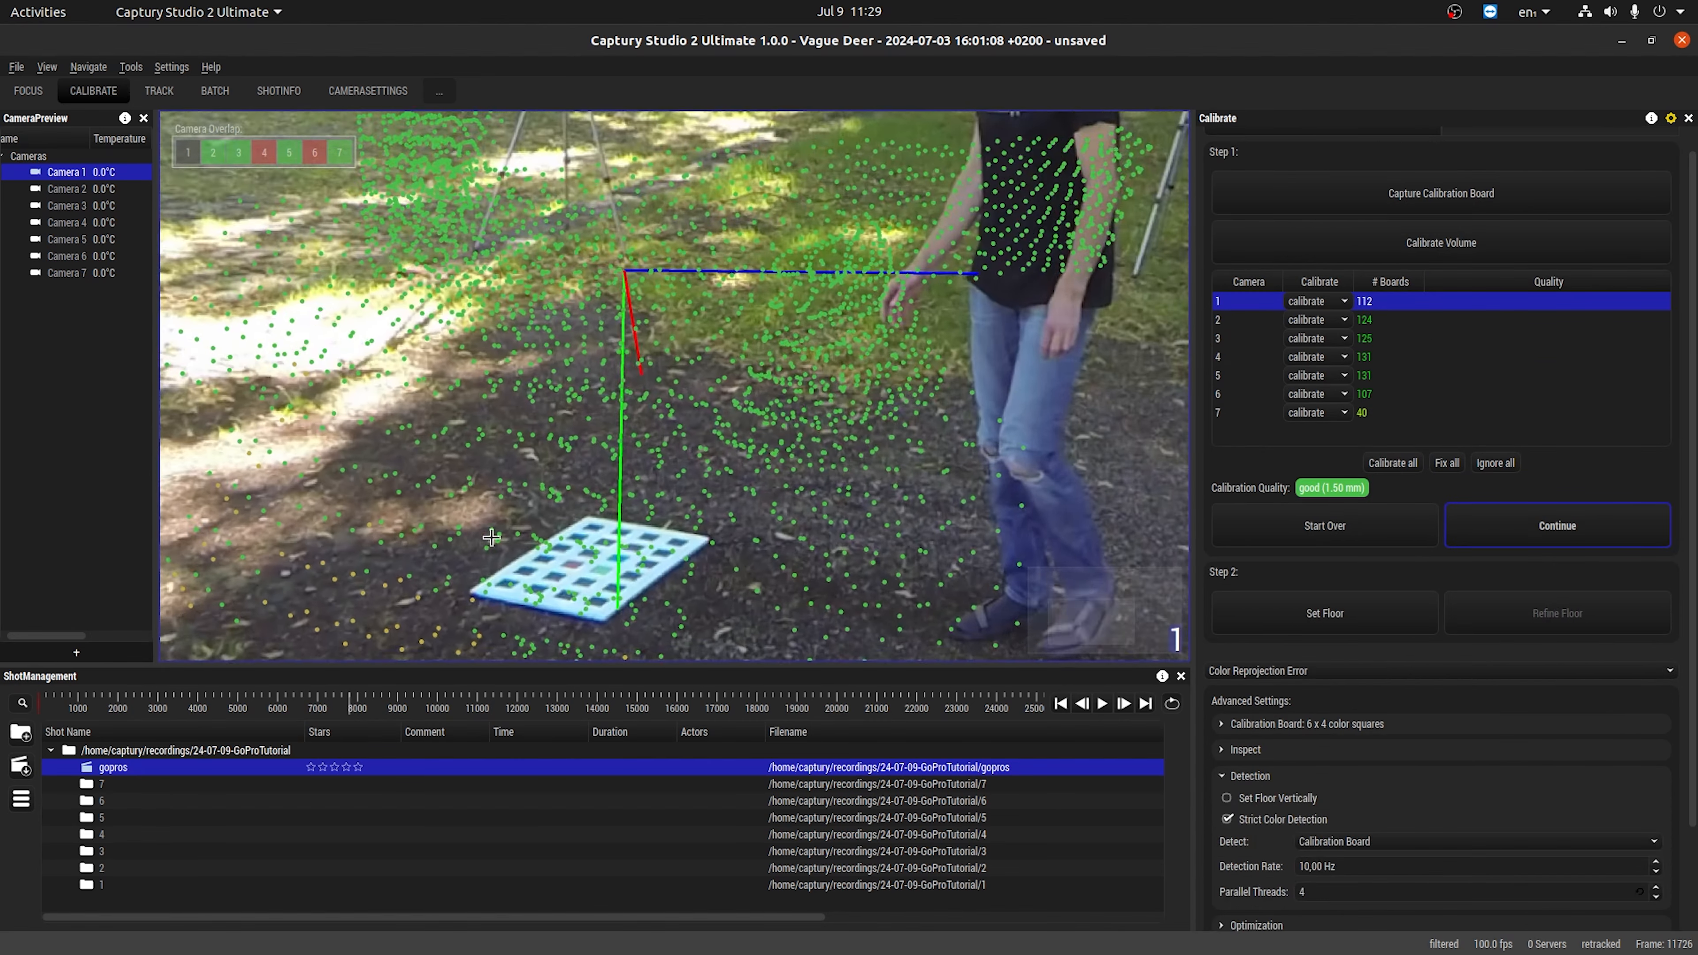
pyautogui.scroll(2, 491, 538)
pyautogui.scroll(-5, 813, 487)
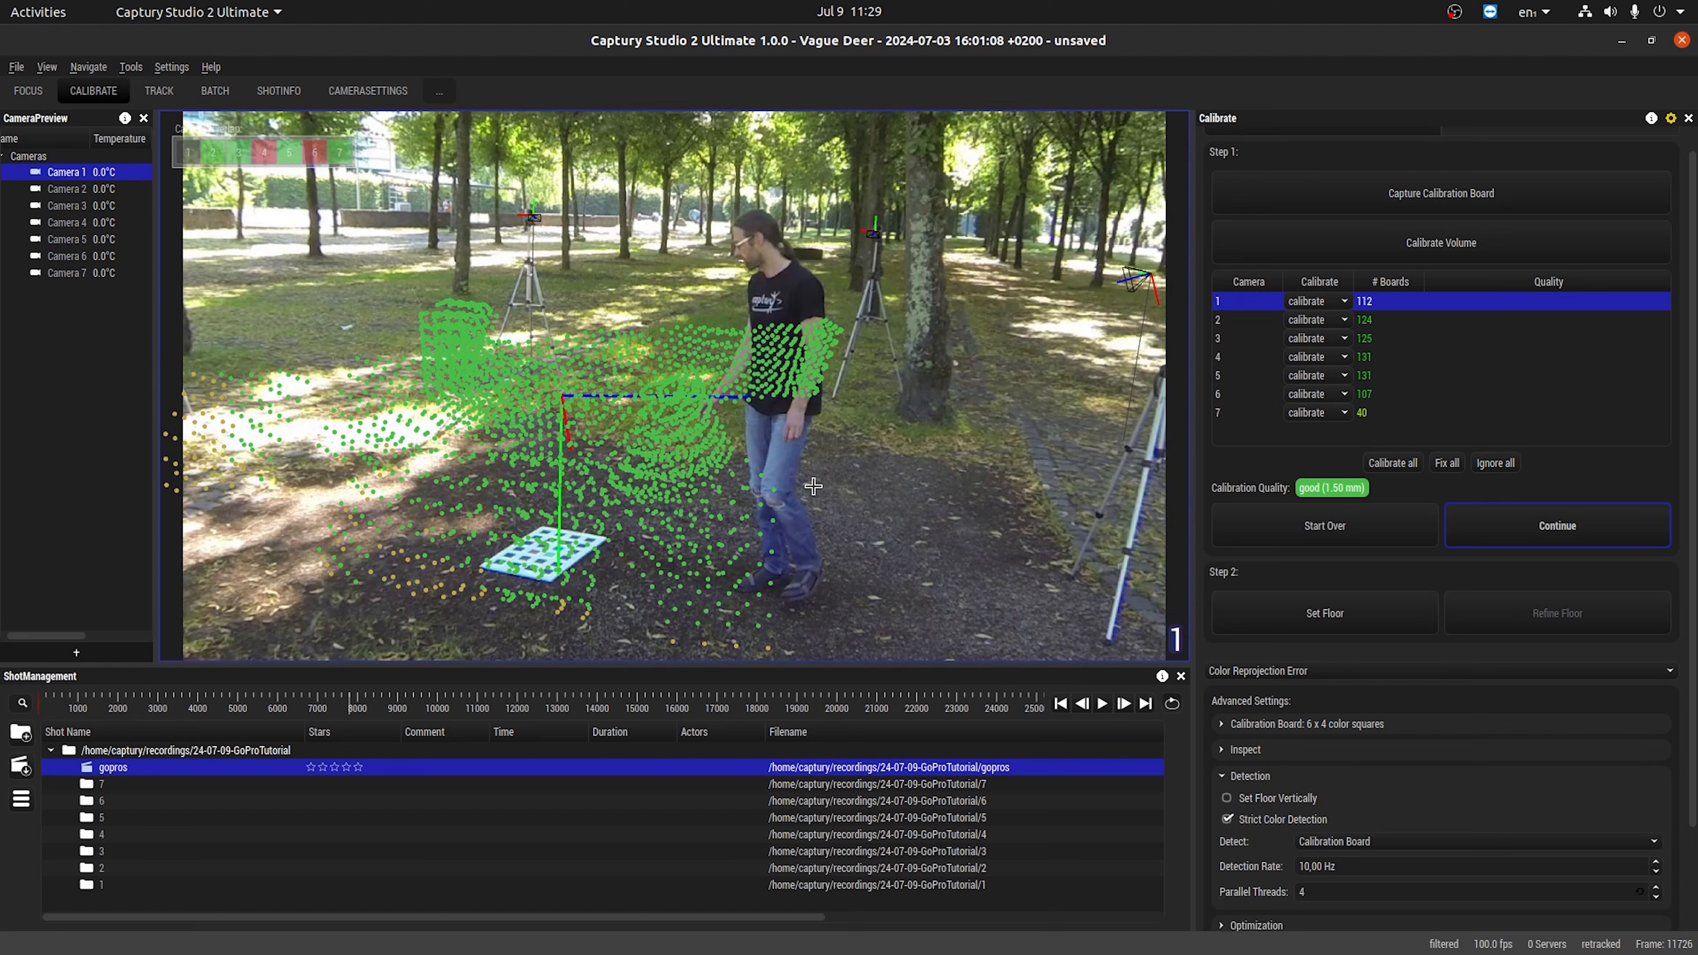
pyautogui.click(1304, 620)
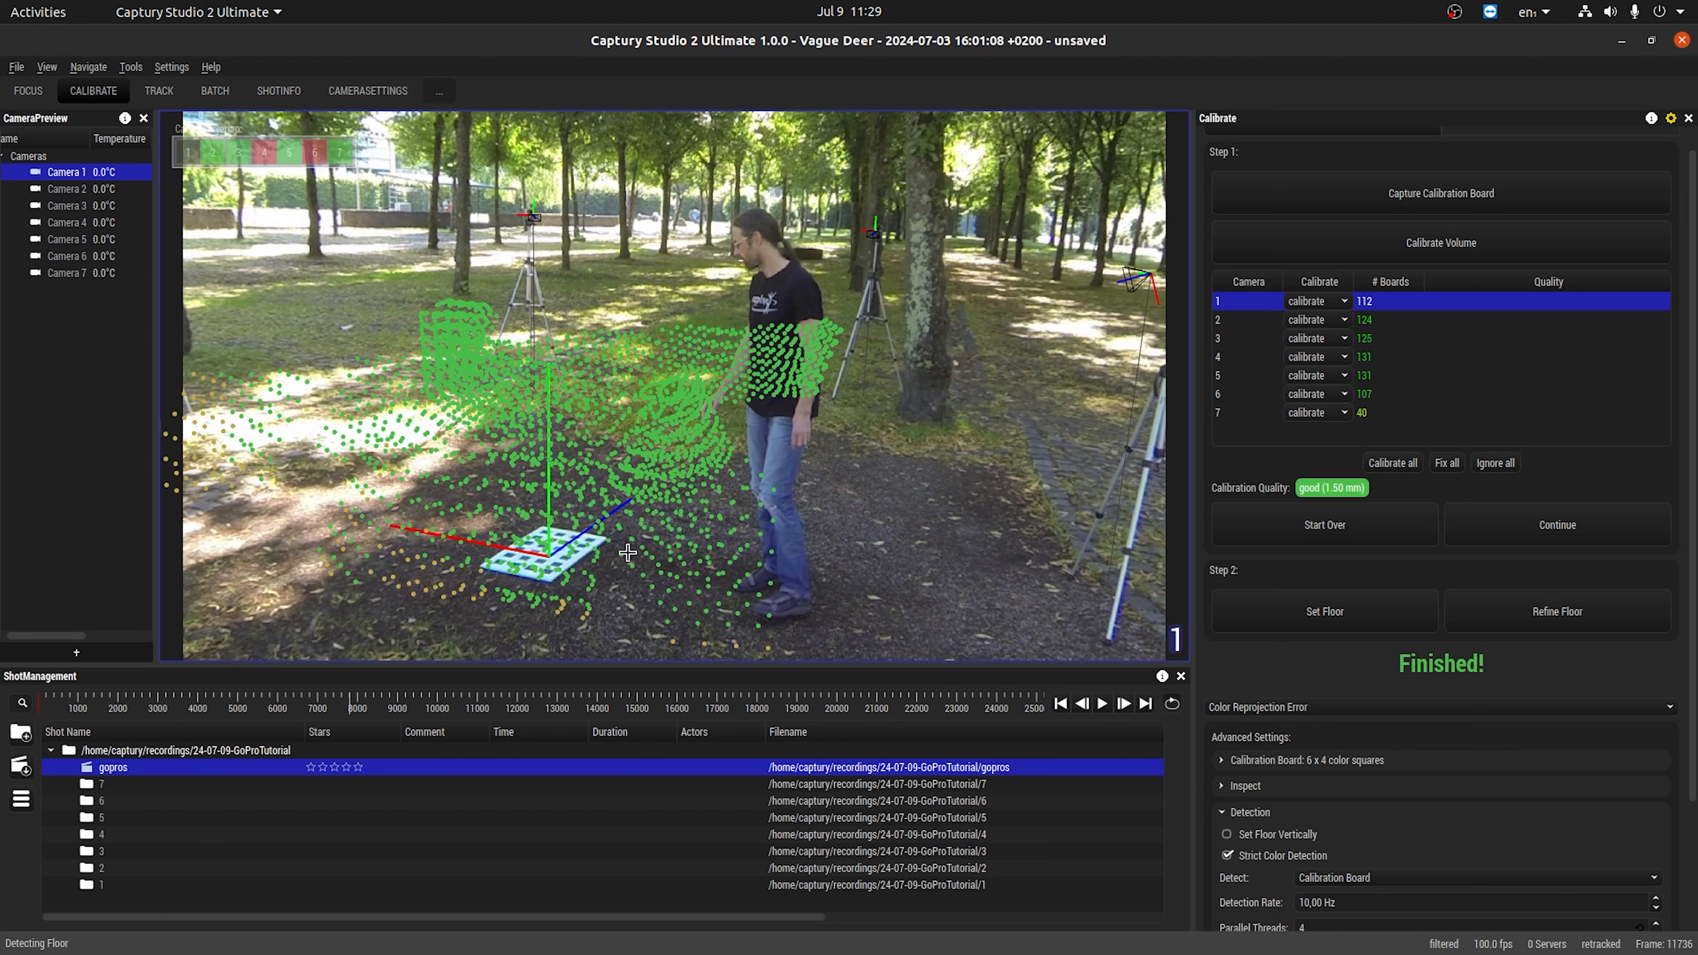
# Go to frame 12658, where the board stands upright, turn on Set Floor Vertically and set the vertical floor from it.
pyautogui.click(358, 697)
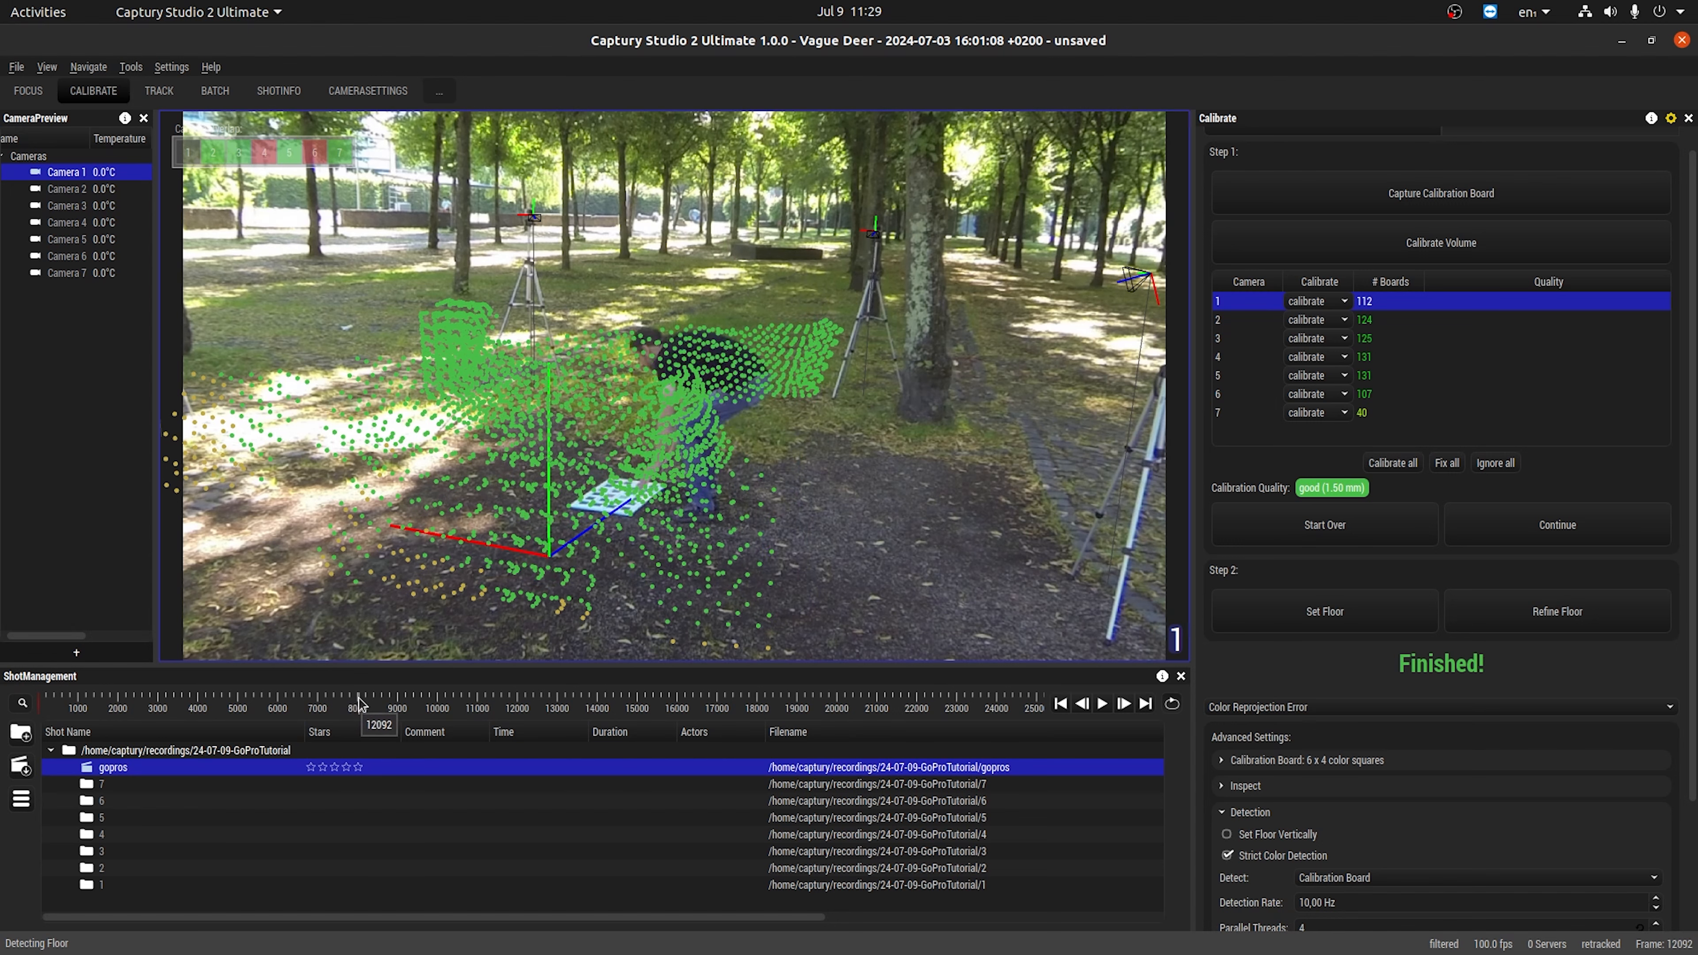
pyautogui.moveTo(358, 697); pyautogui.dragTo(376, 699)
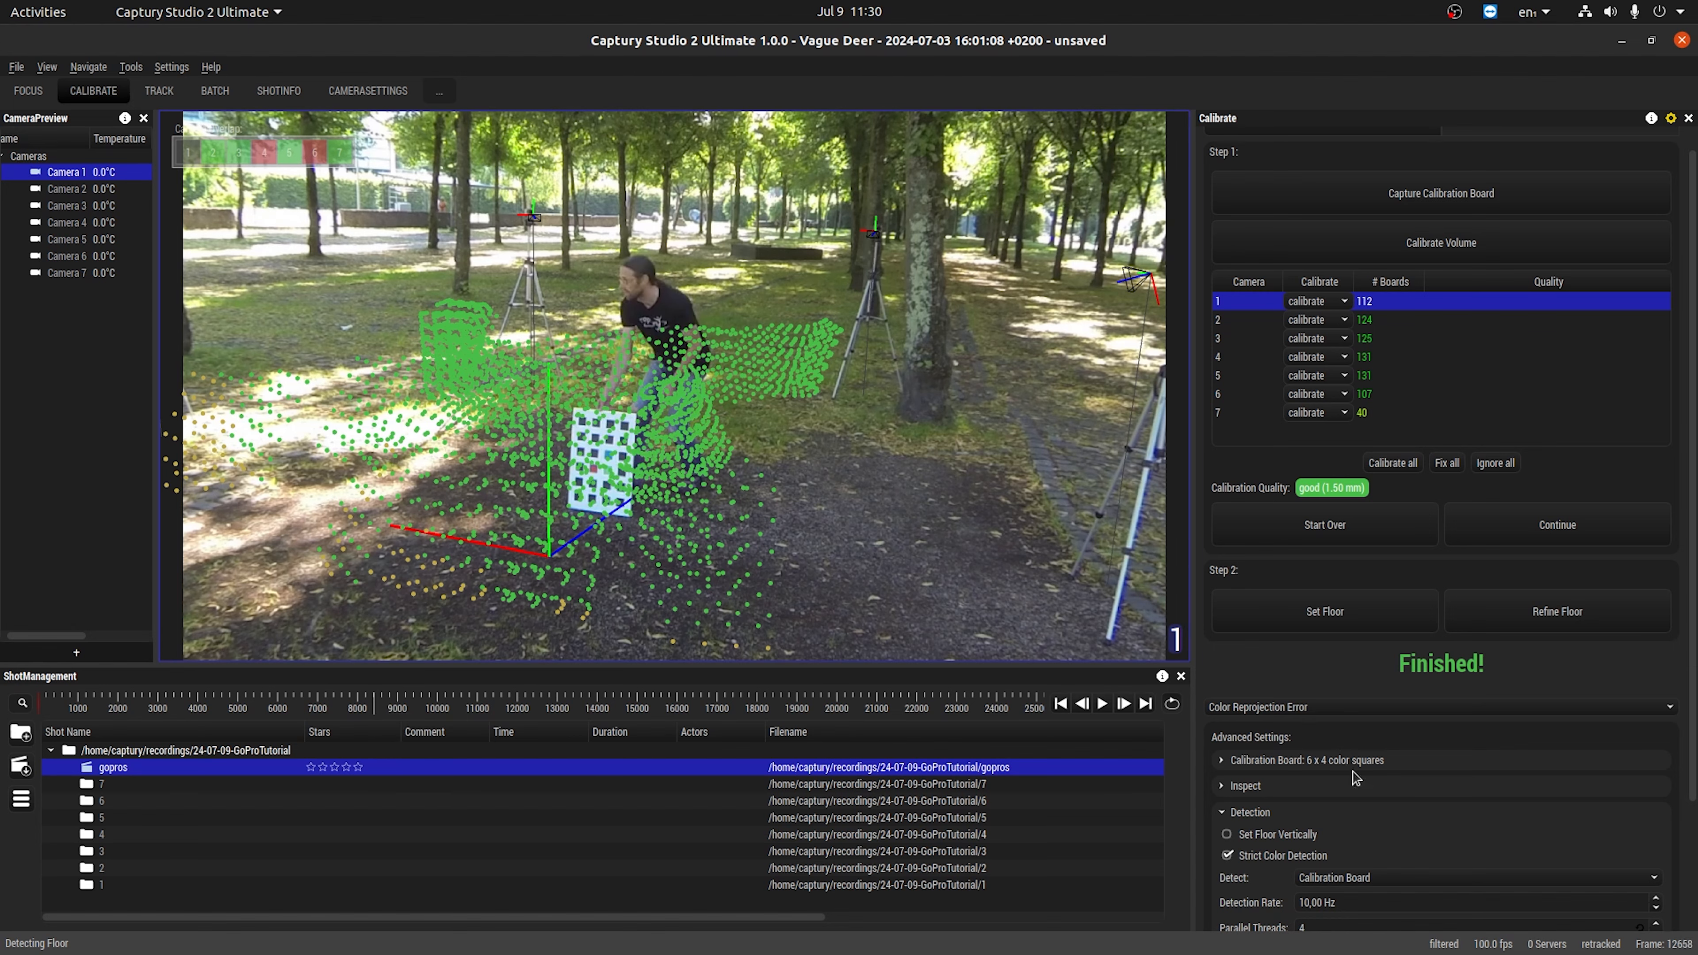
pyautogui.click(1274, 836)
pyautogui.scroll(4, 597, 425)
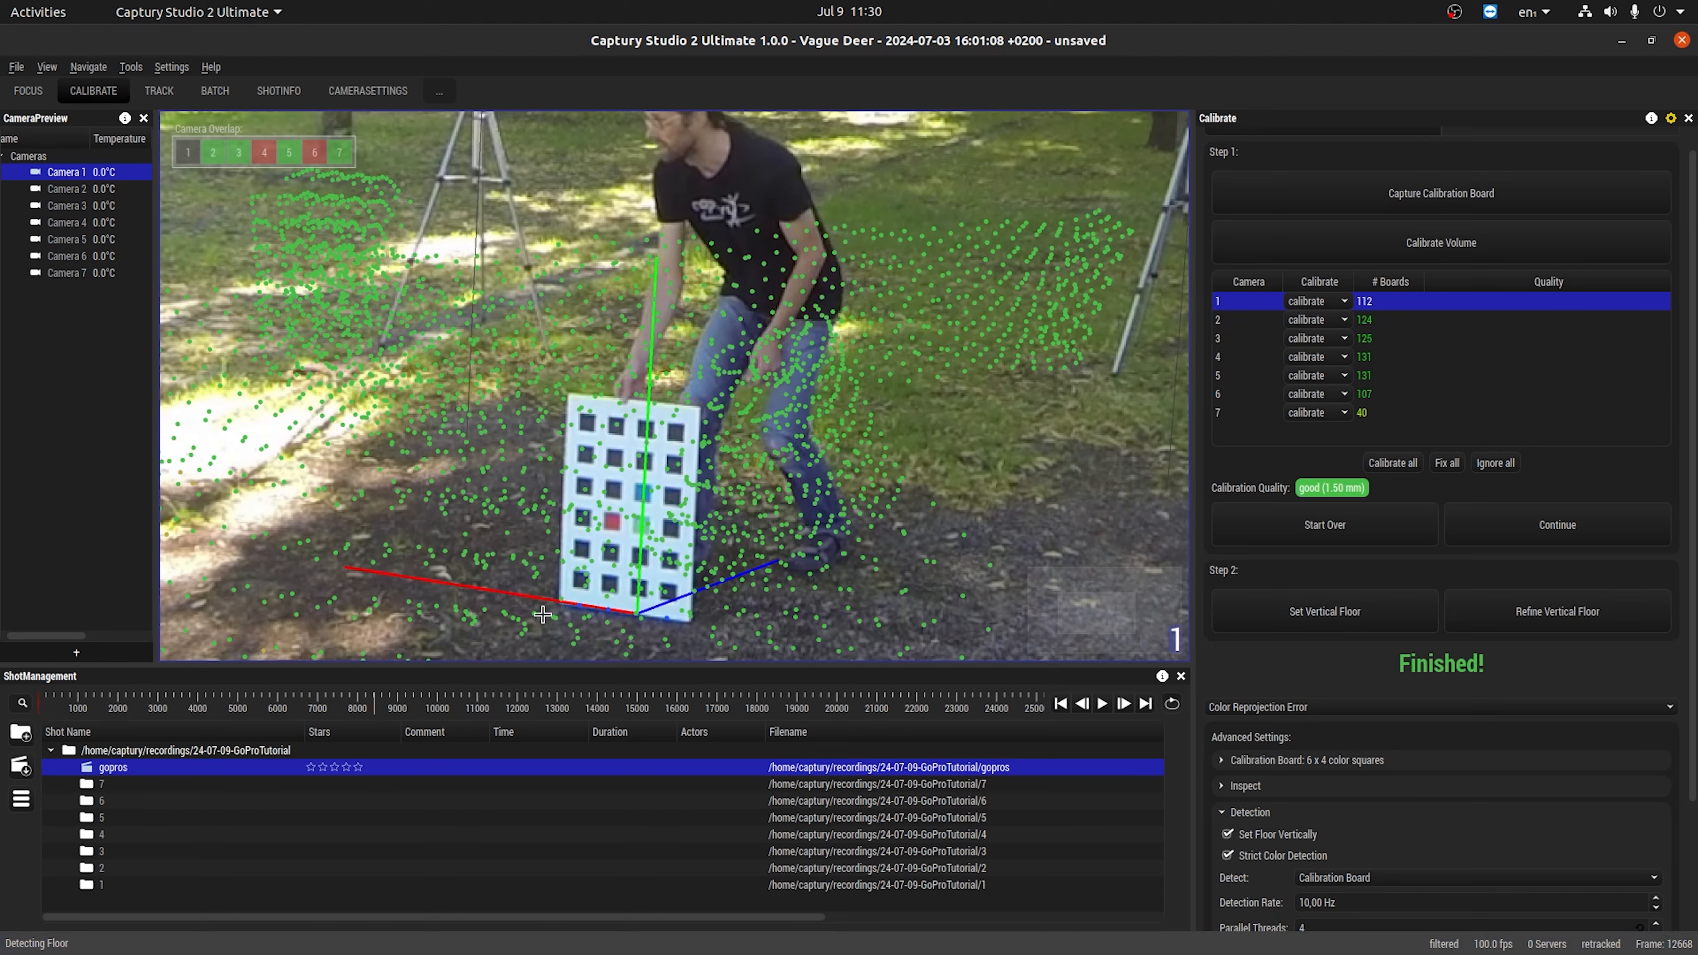
pyautogui.scroll(5, 580, 614)
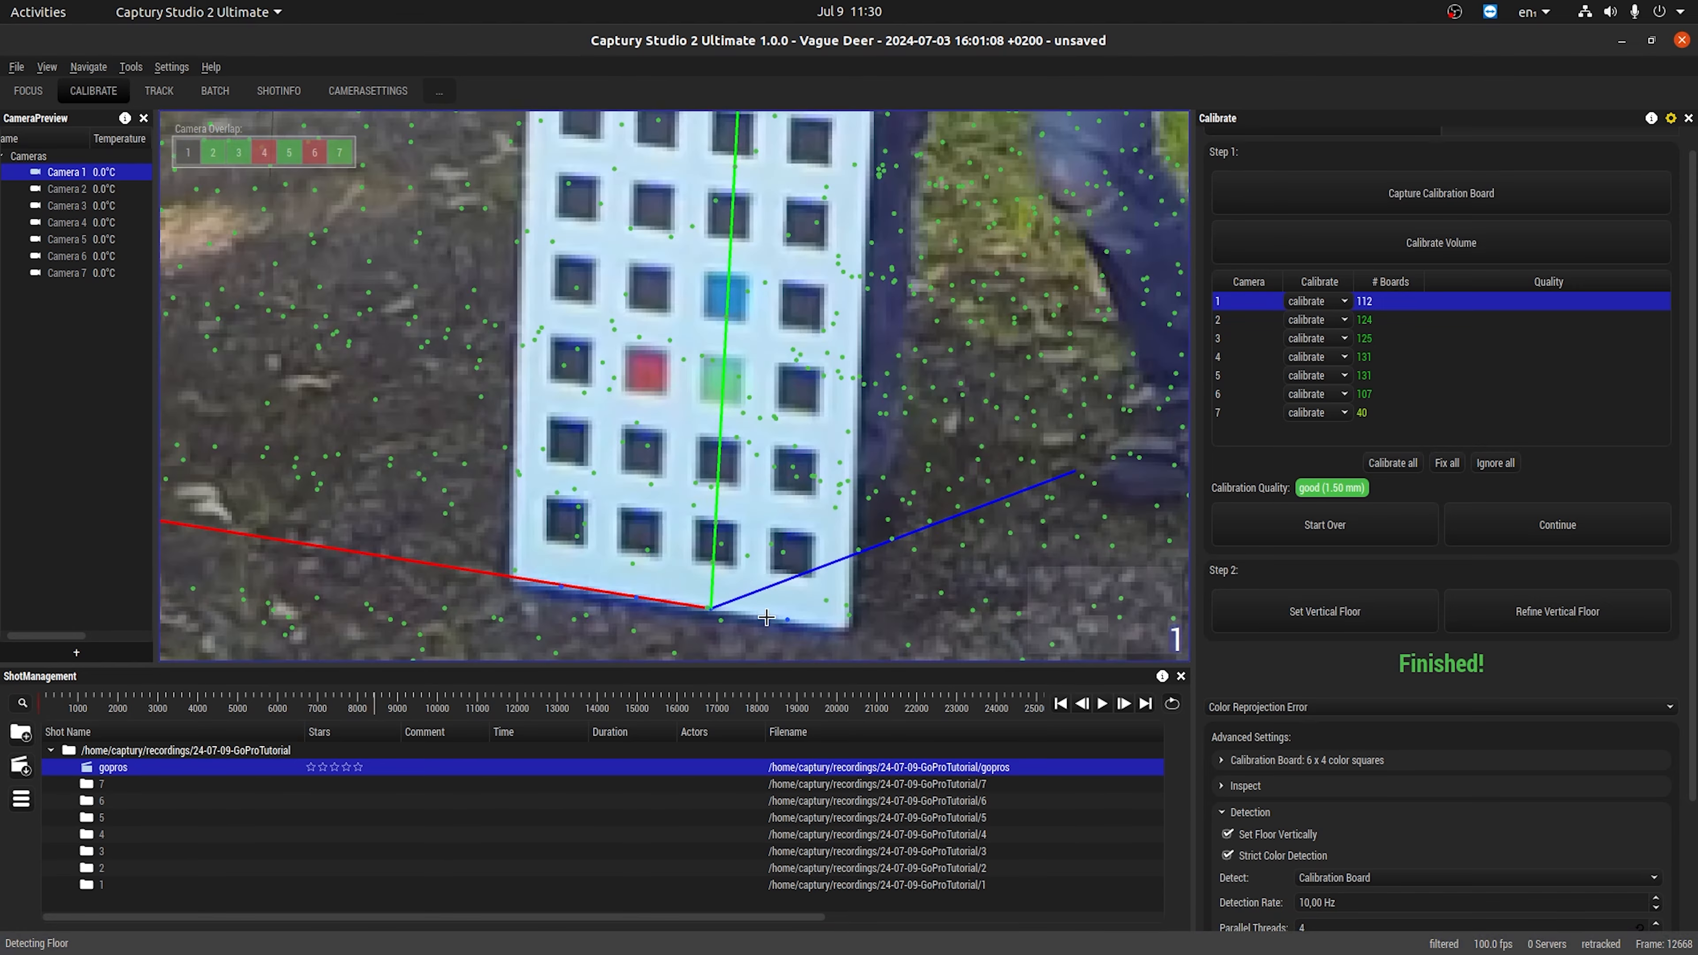
pyautogui.scroll(-5, 772, 608)
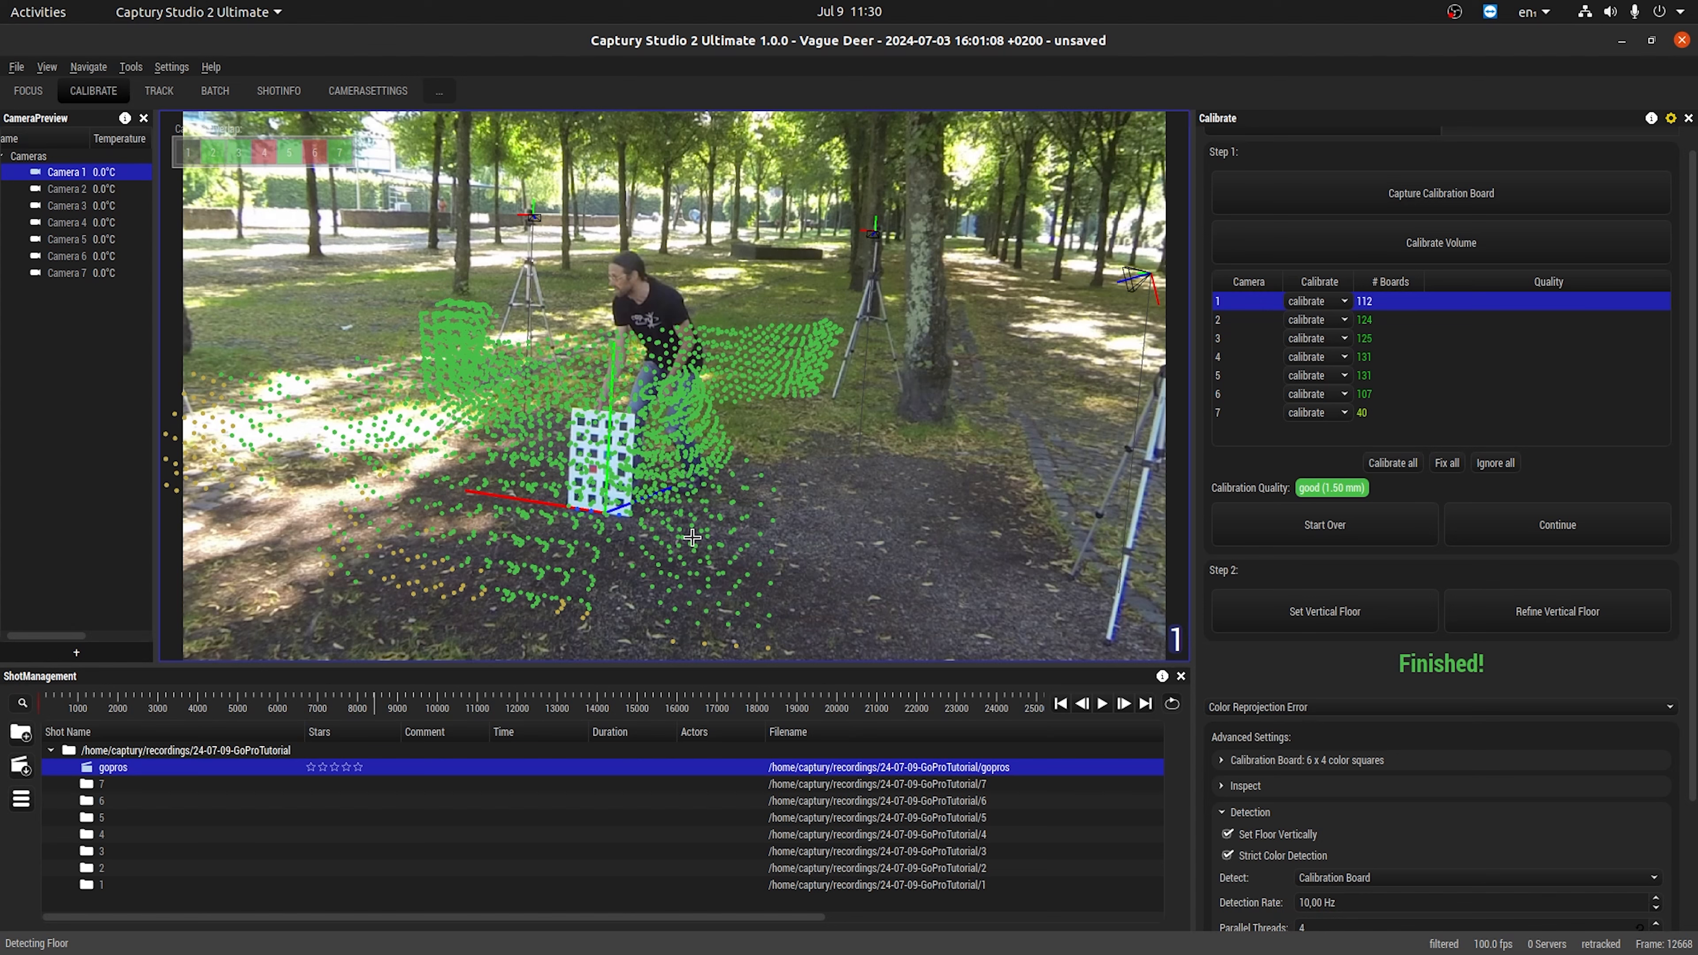
# Refine the vertical floor with the upright board at about frames 12858 and 13757, and save the shot.
pyautogui.click(380, 708)
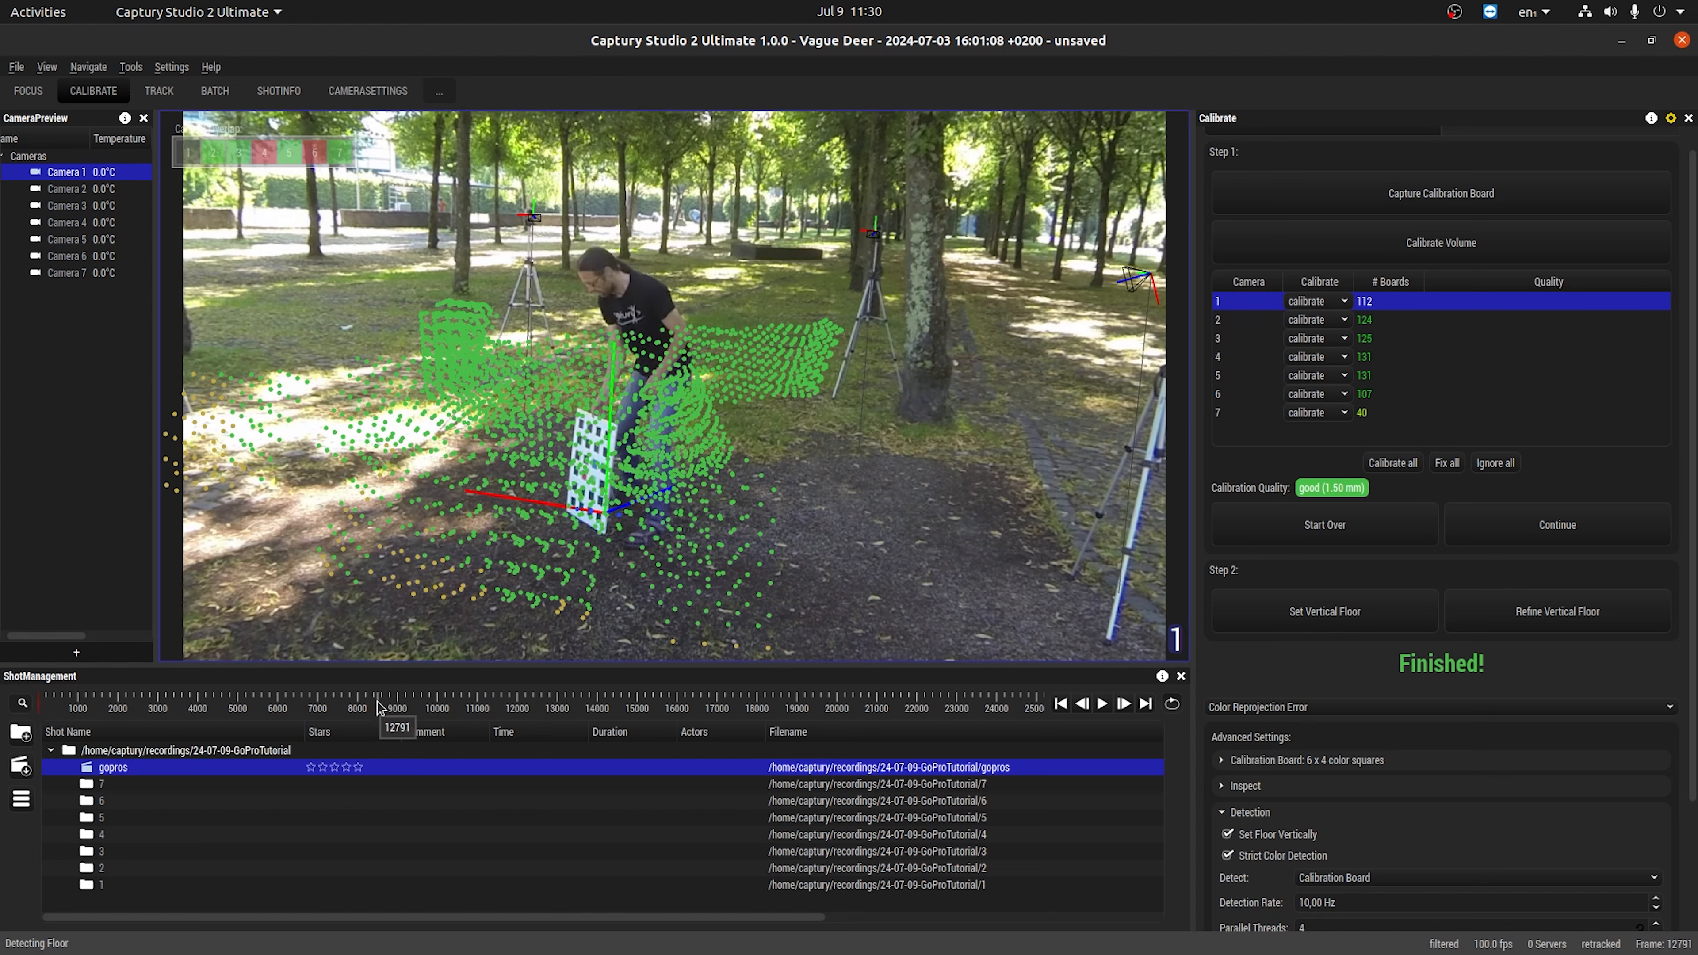
pyautogui.moveTo(378, 702); pyautogui.dragTo(379, 703)
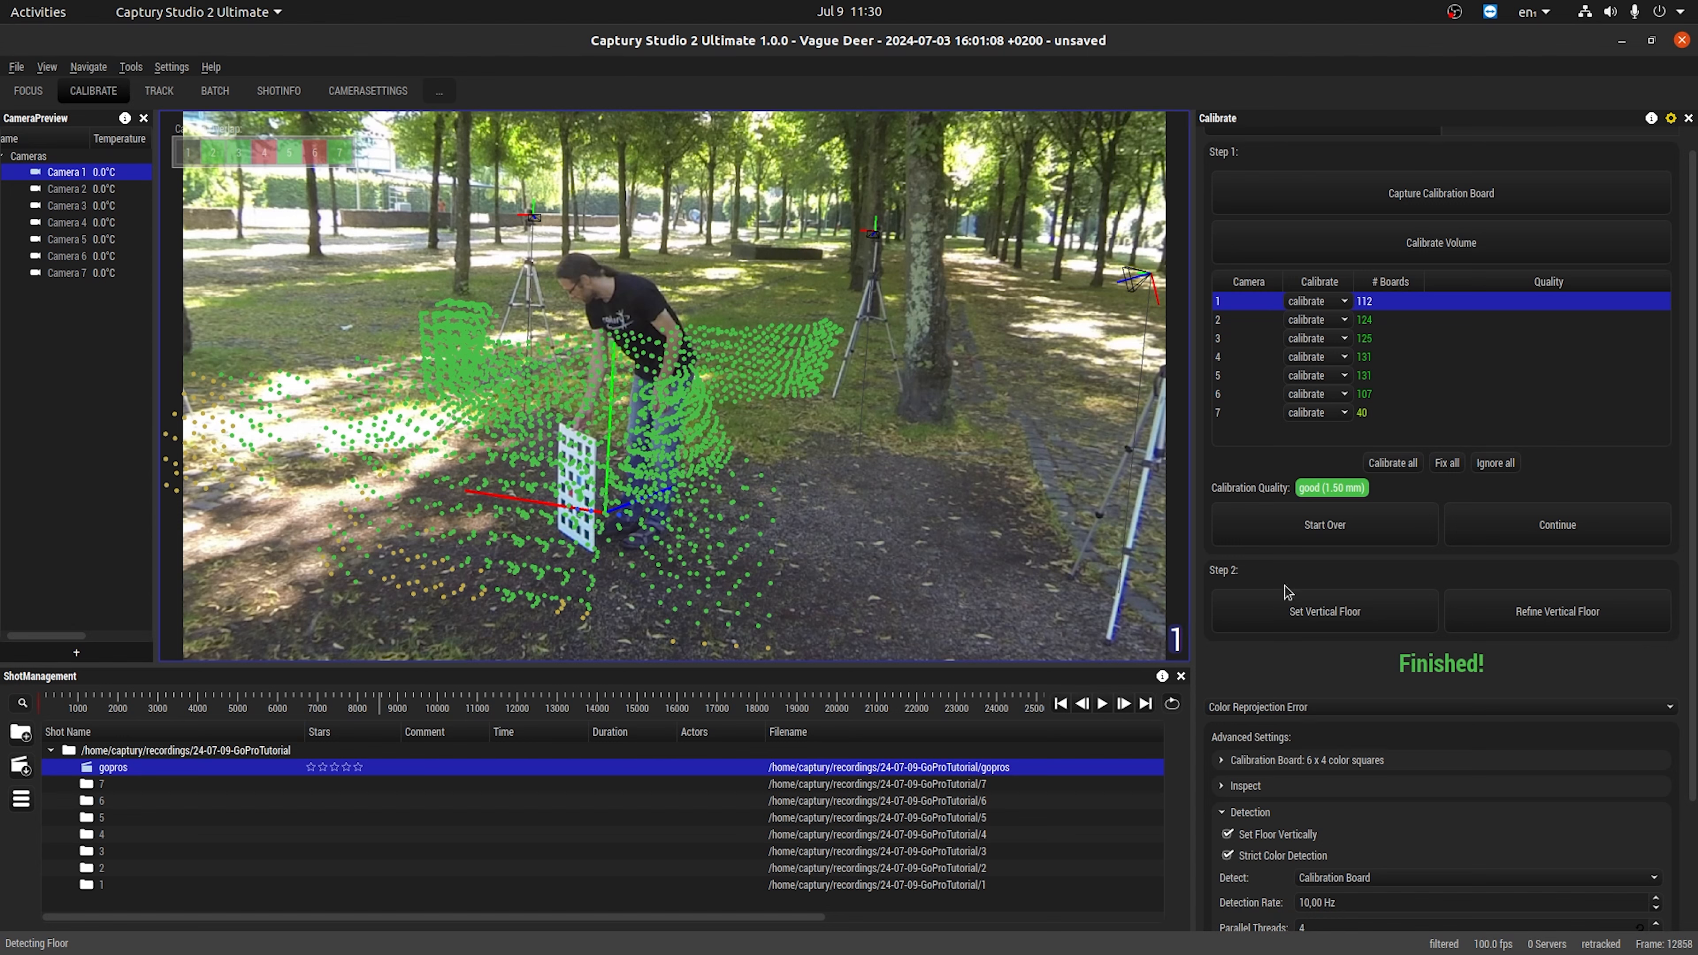
pyautogui.click(1592, 617)
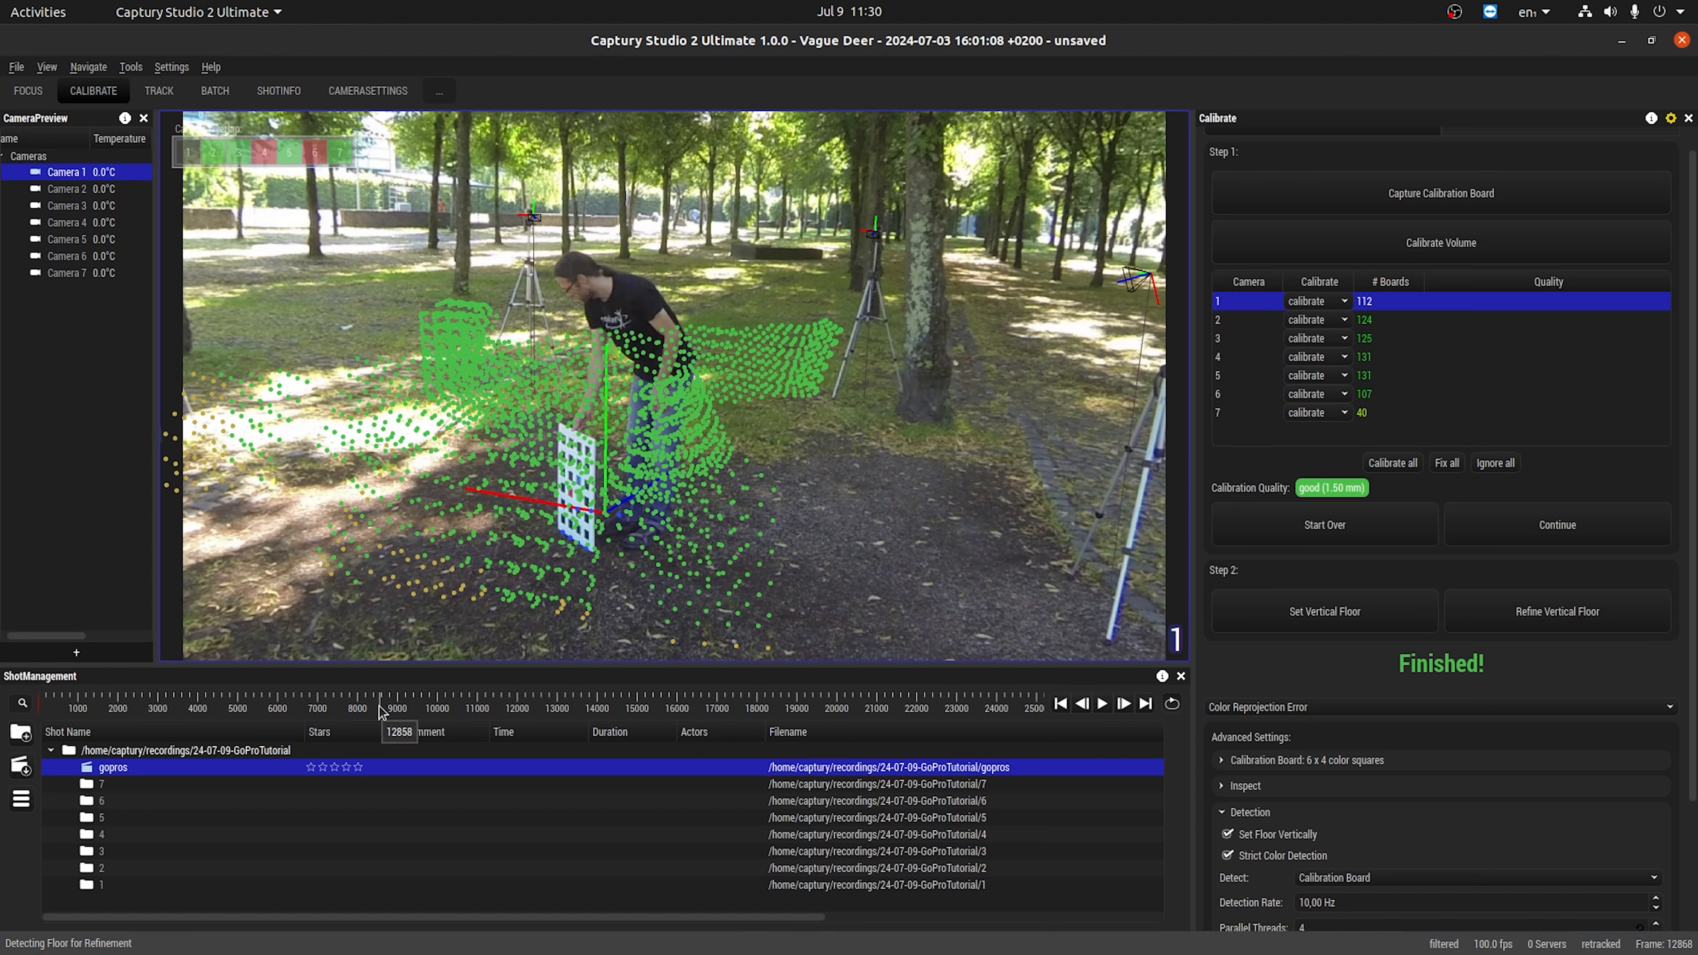
pyautogui.moveTo(378, 705); pyautogui.dragTo(391, 706)
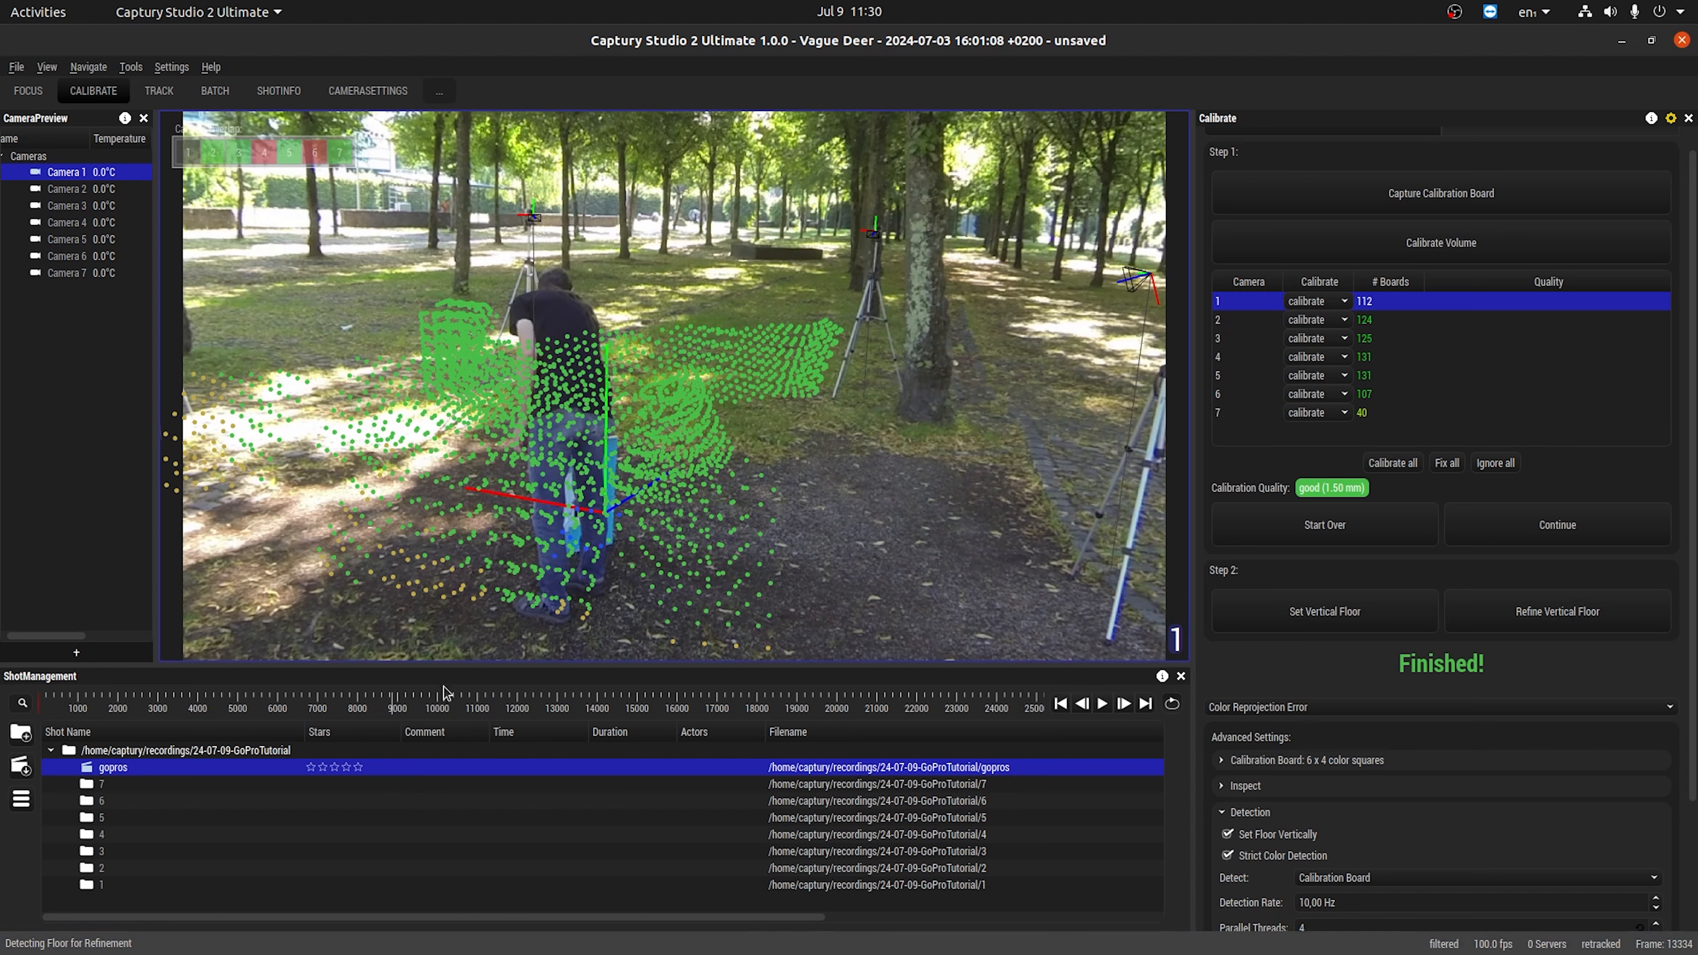
pyautogui.moveTo(390, 705); pyautogui.dragTo(402, 703)
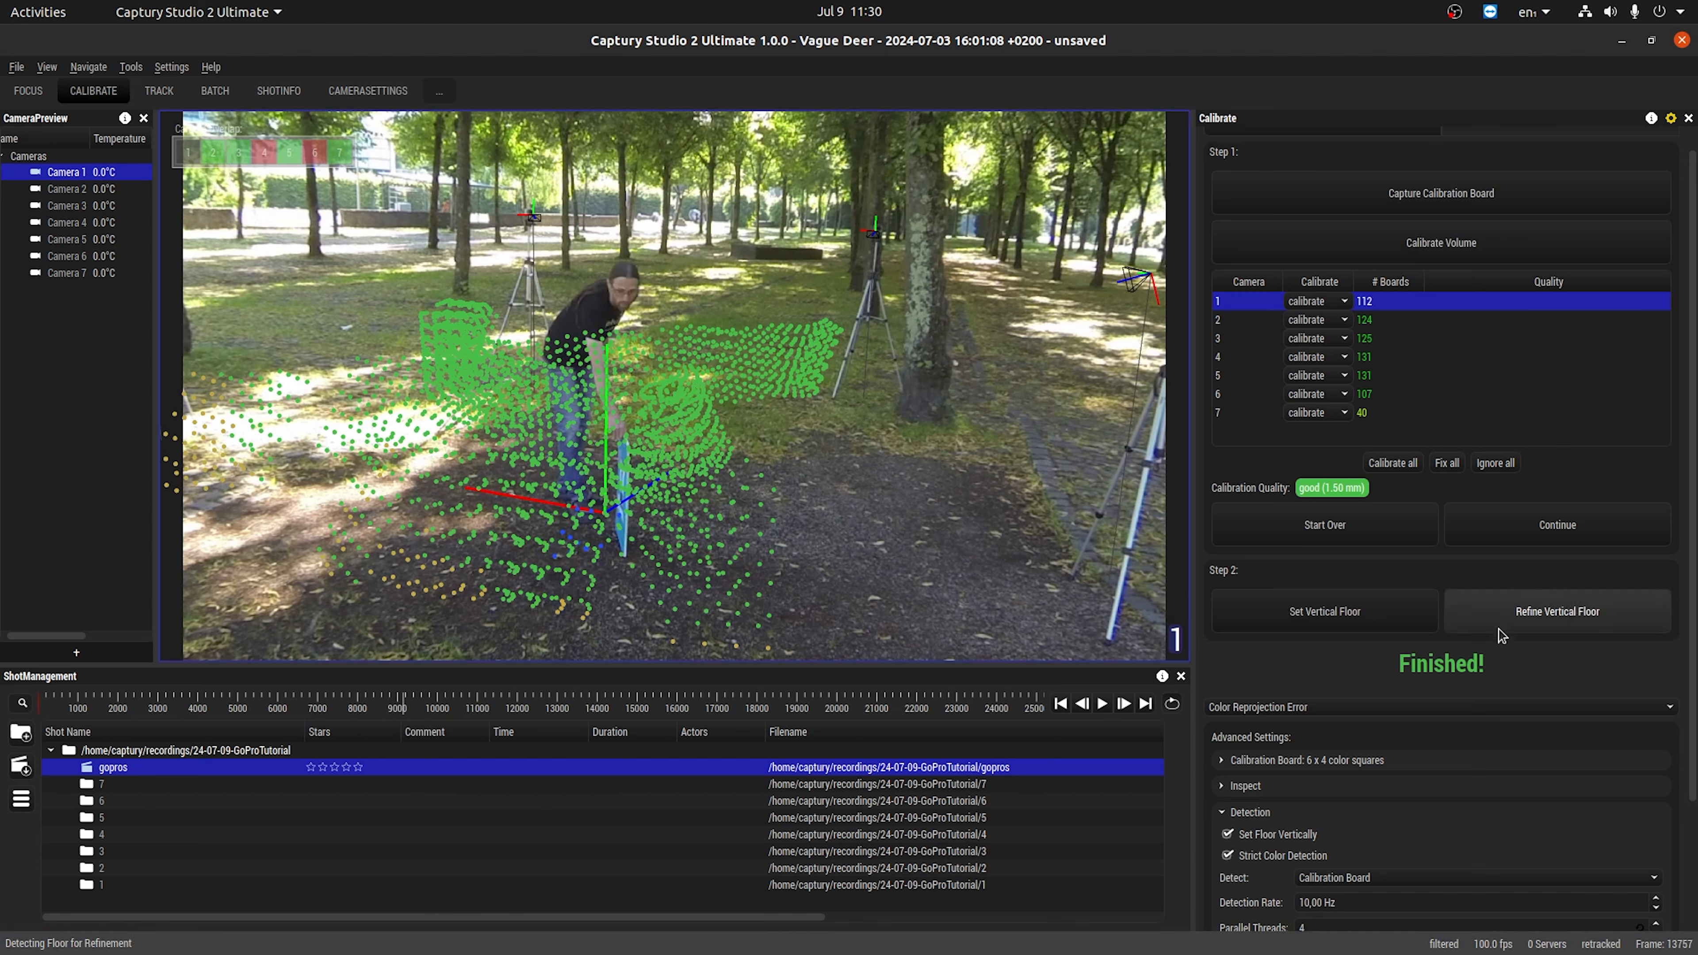
pyautogui.click(1503, 614)
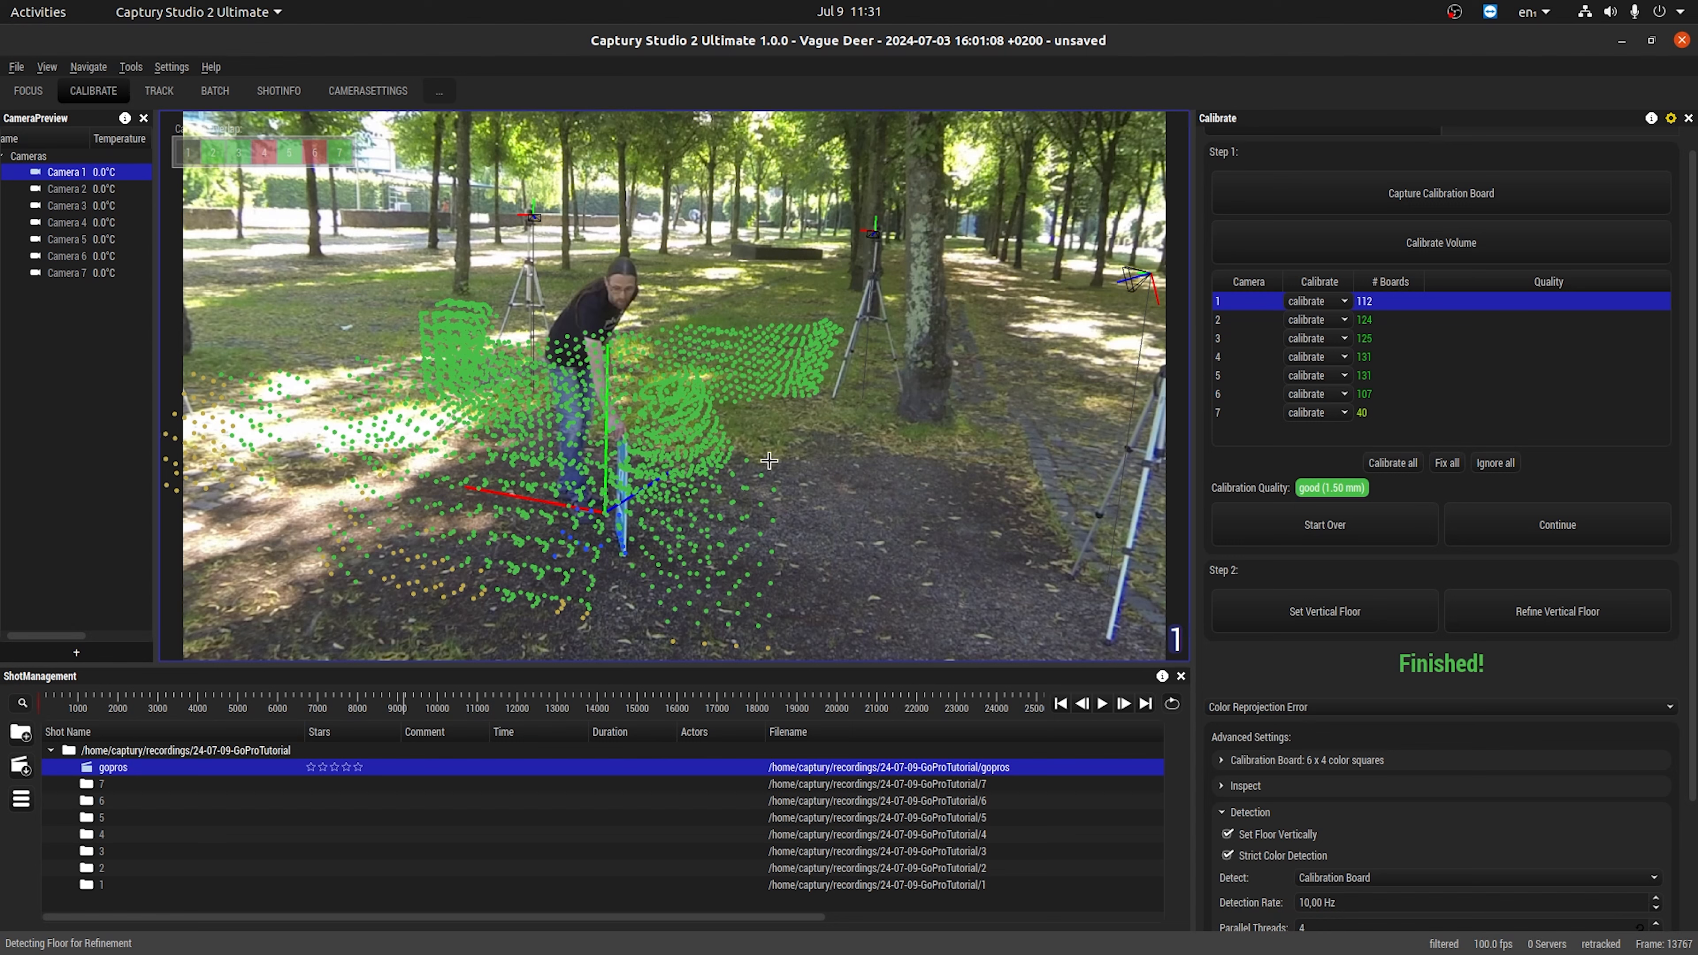
pyautogui.hotkey('ctrl', 's')
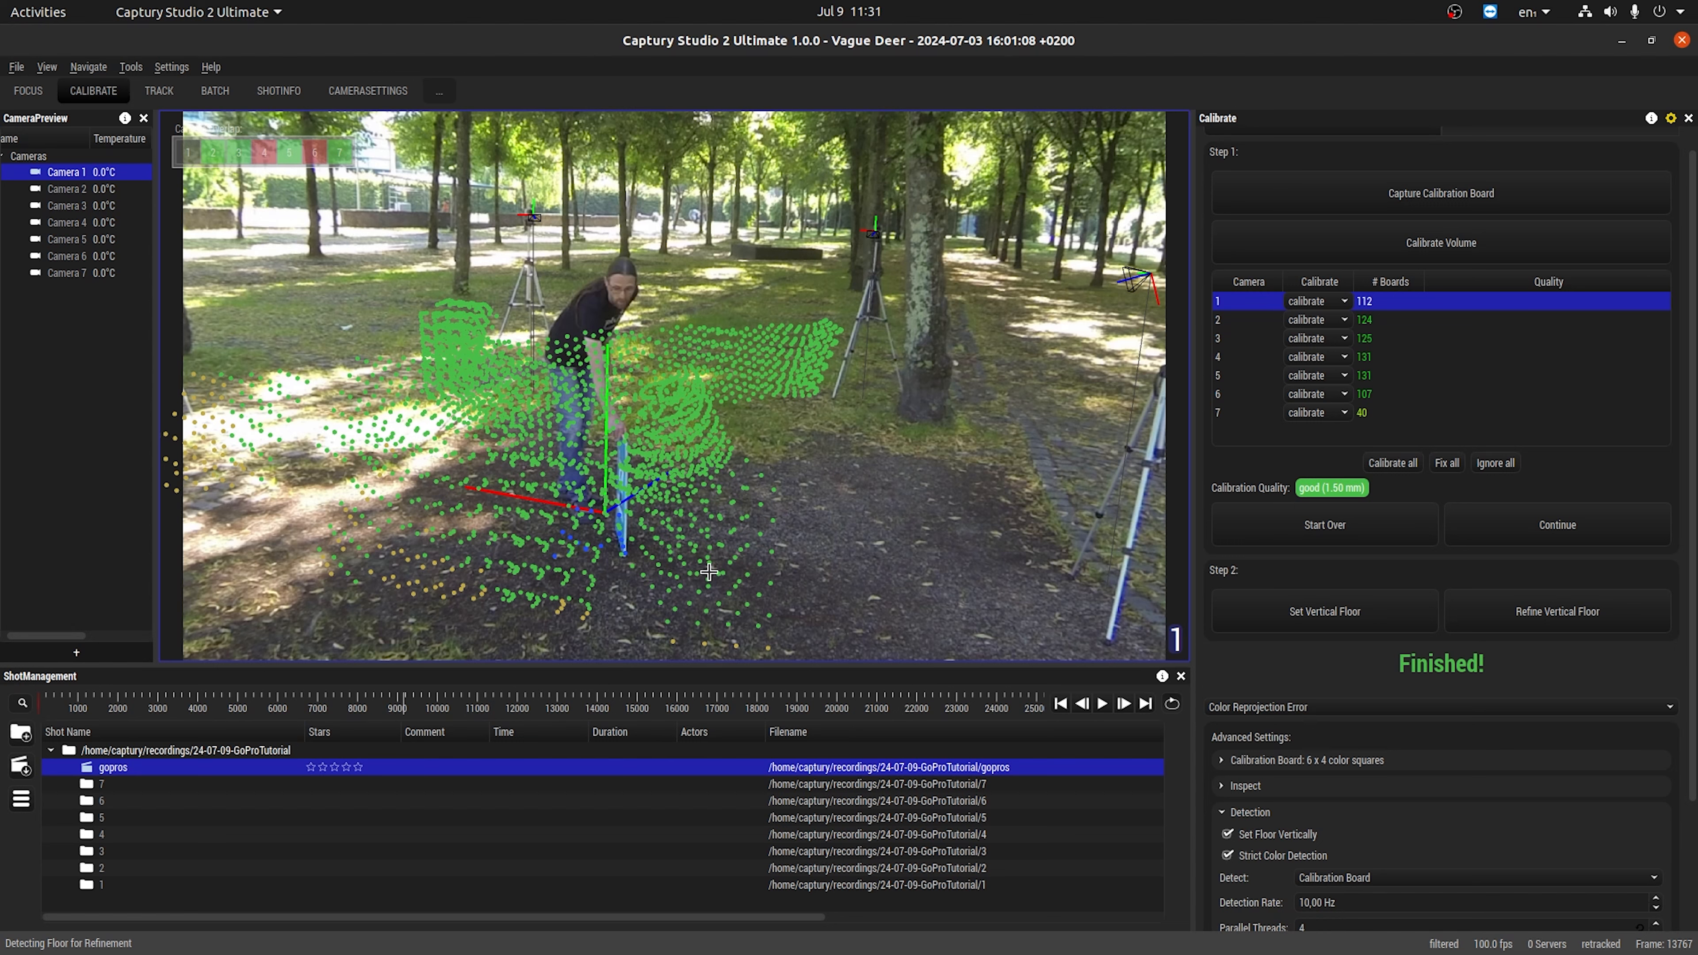
# Go to frame 15389 and start tracking by placing a new skeleton on the person in the camera 1 footage.
pyautogui.moveTo(401, 702); pyautogui.dragTo(447, 711)
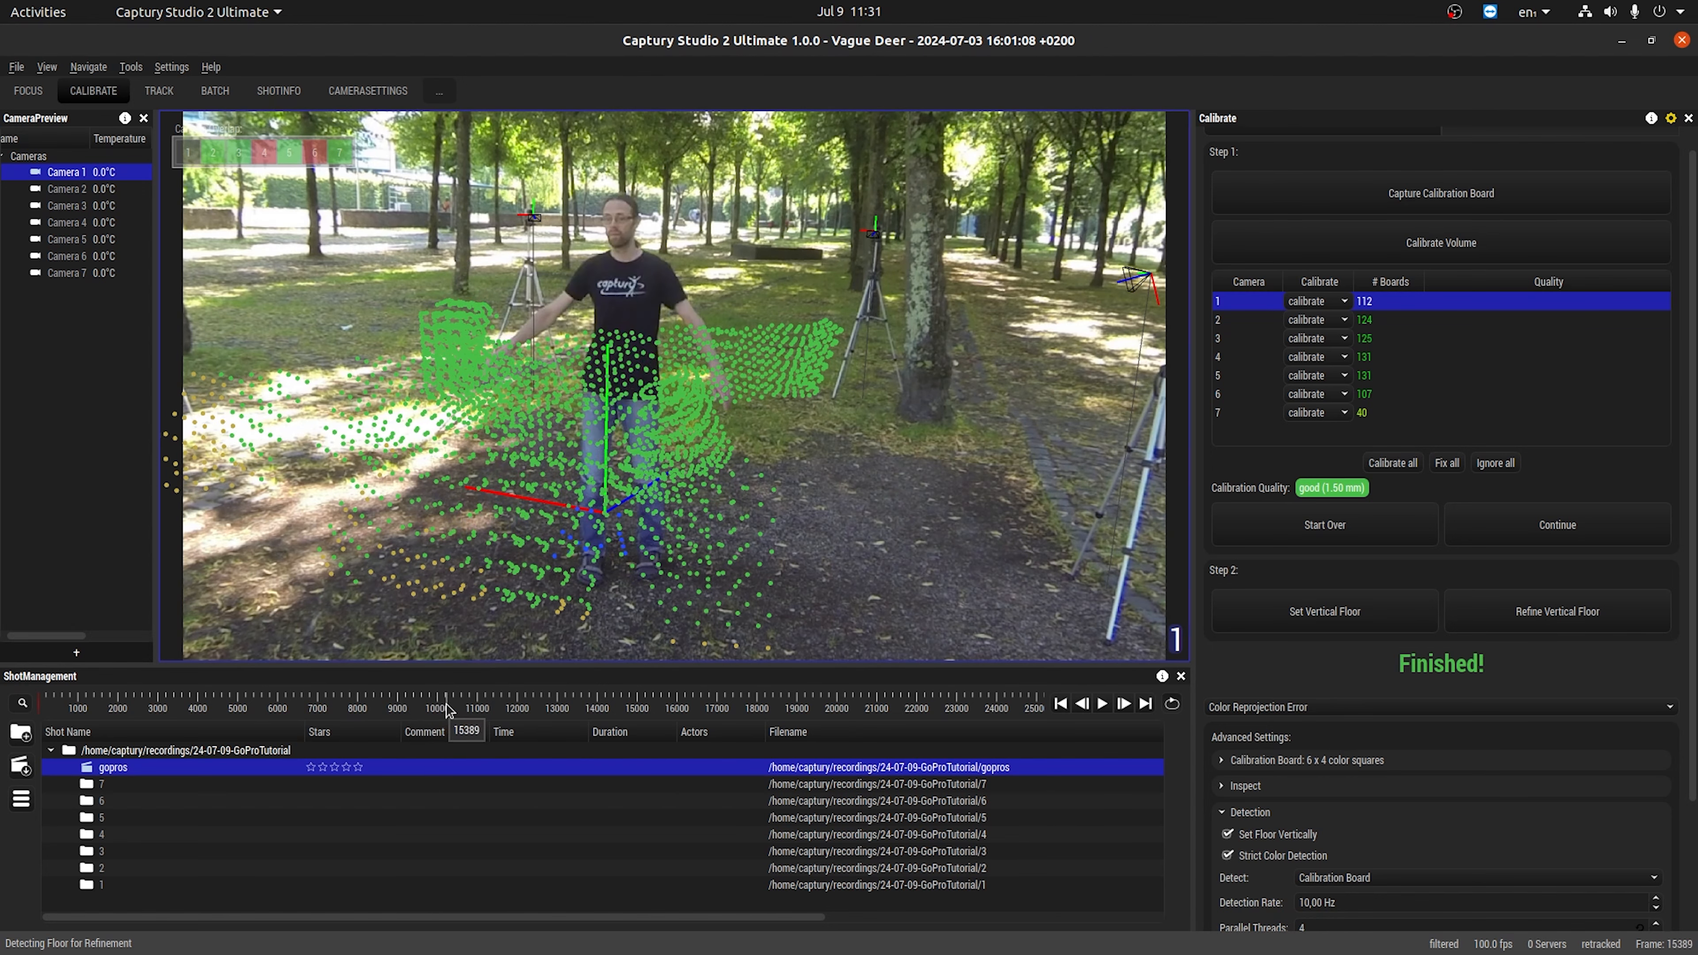
pyautogui.click(159, 91)
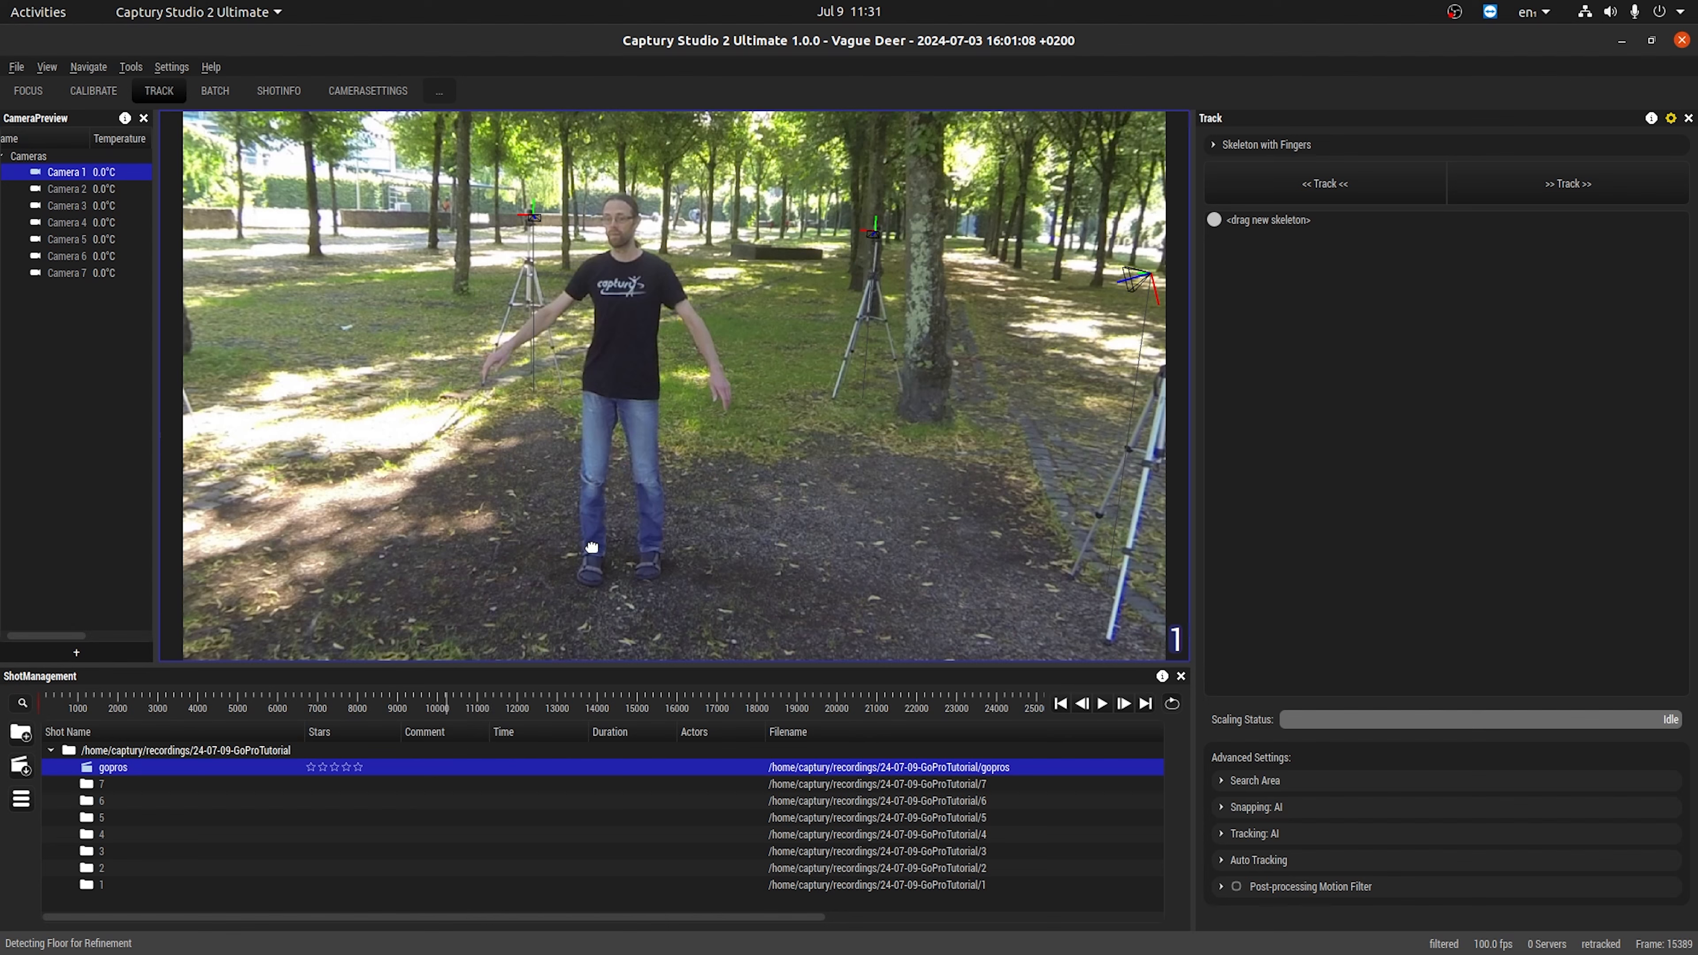
pyautogui.moveTo(1279, 219); pyautogui.dragTo(602, 557)
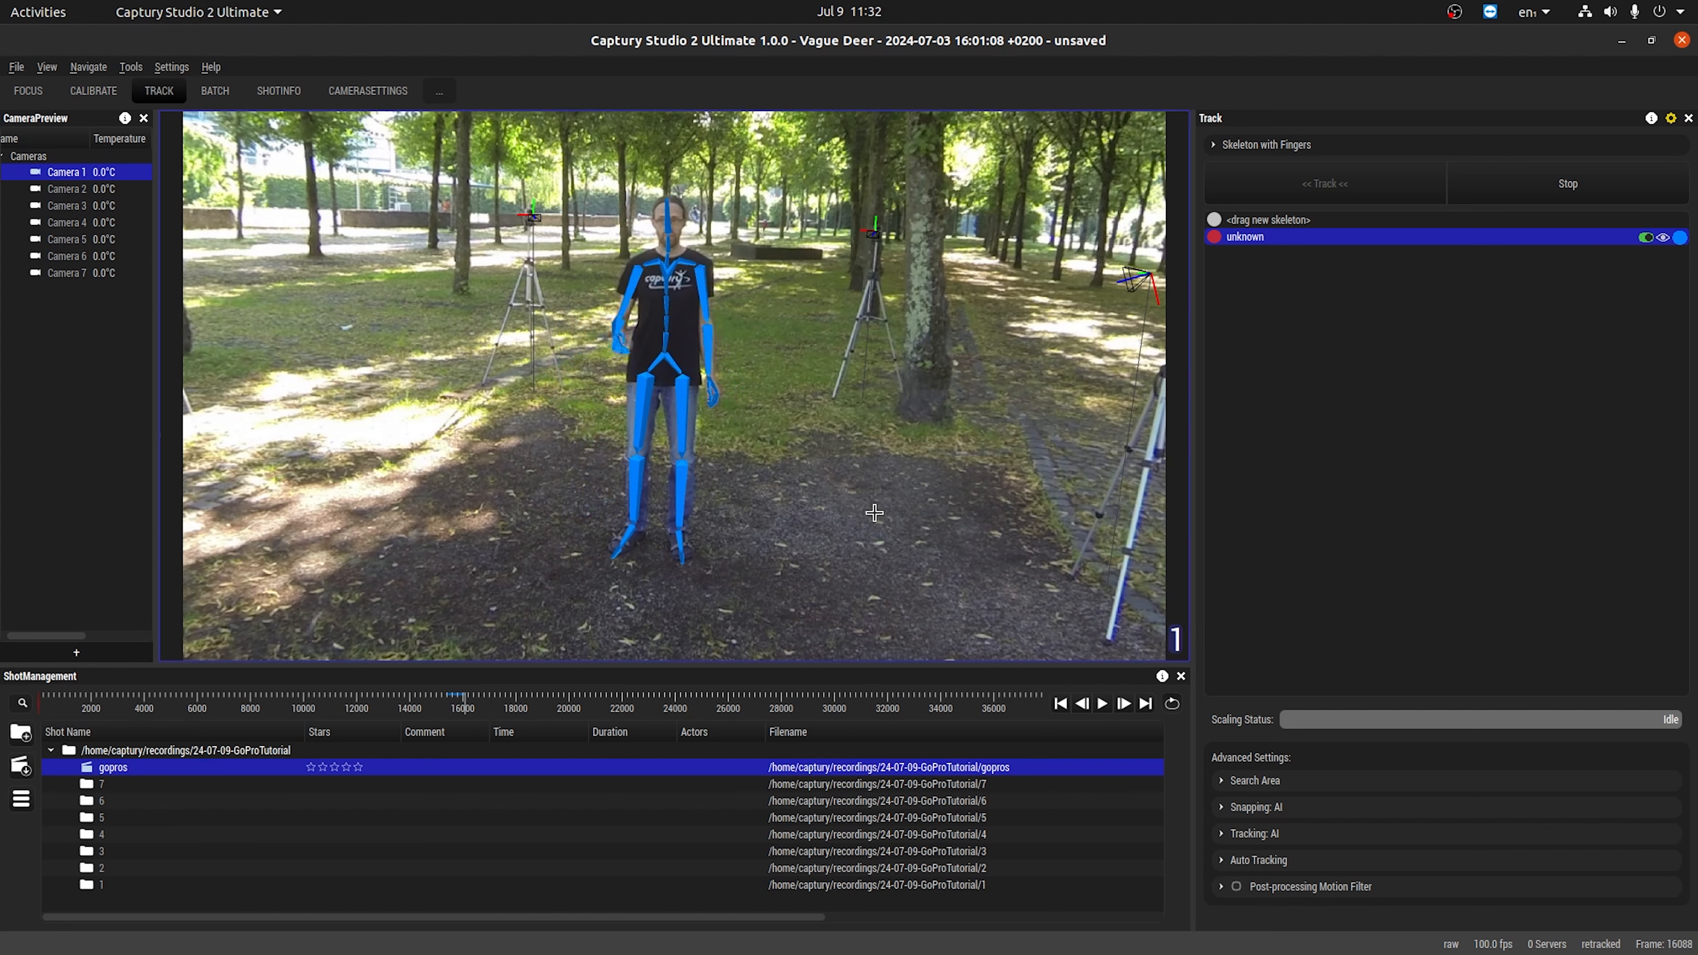
# View the tracked skeleton in the 3D scene from an orbited angle and toggle its mesh display.
pyautogui.press('0')
pyautogui.moveTo(862, 434); pyautogui.dragTo(675, 375, button='middle')
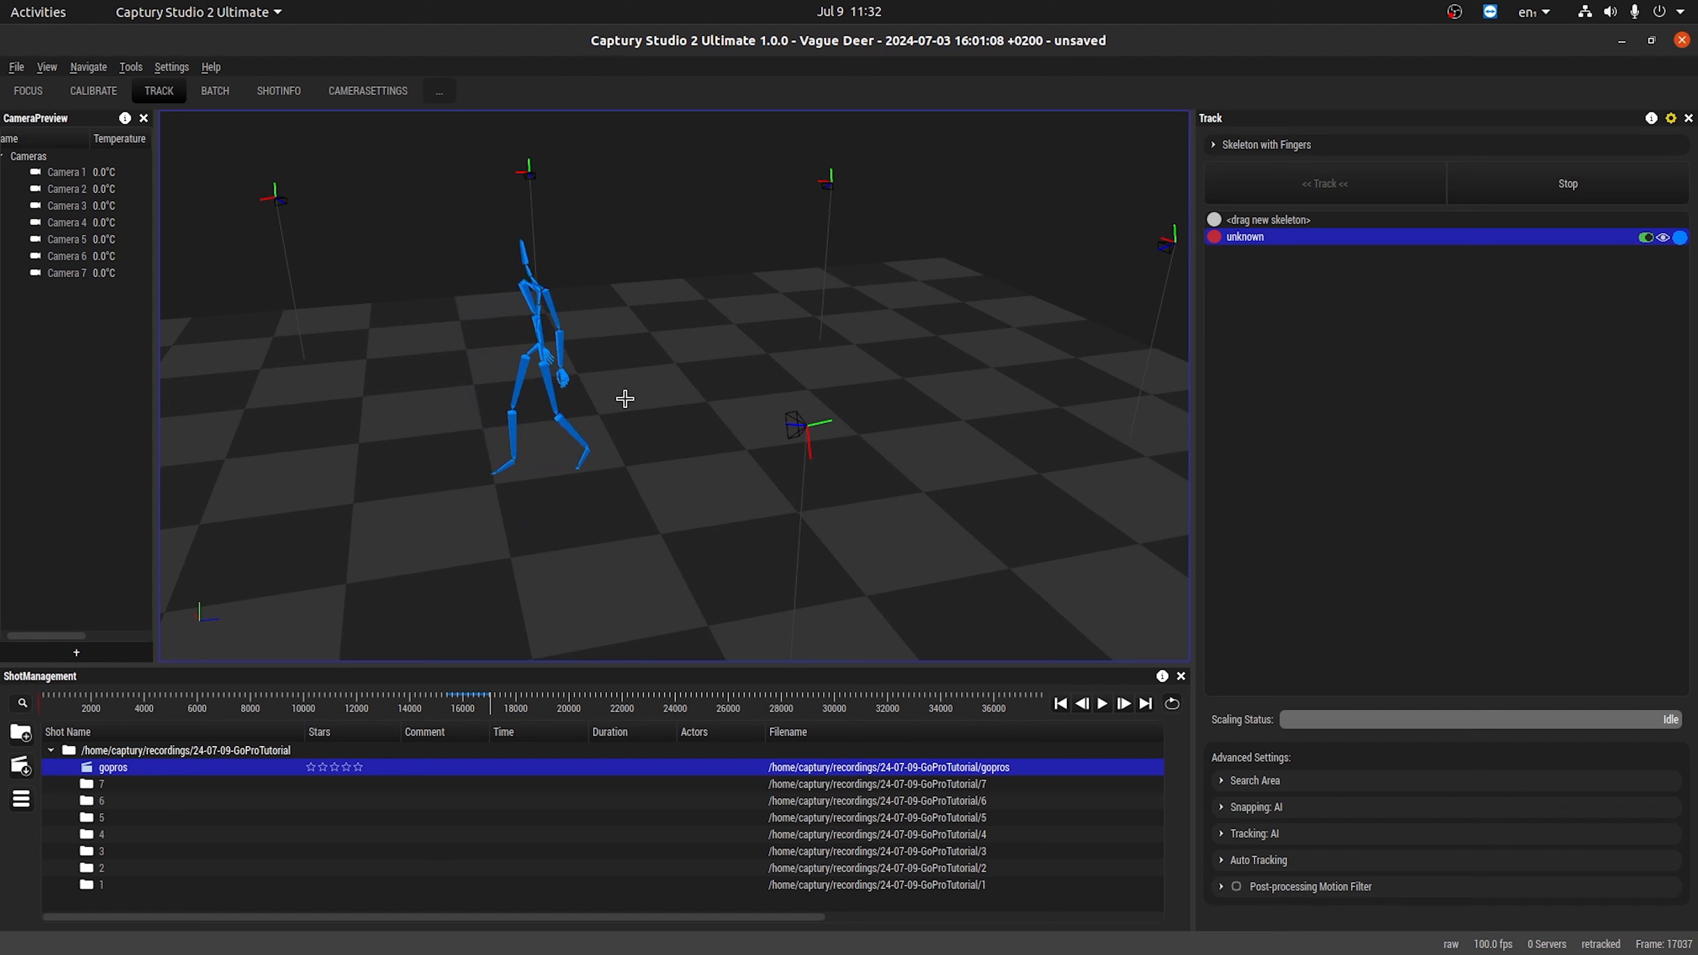
pyautogui.click(47, 67)
pyautogui.moveTo(120, 89)
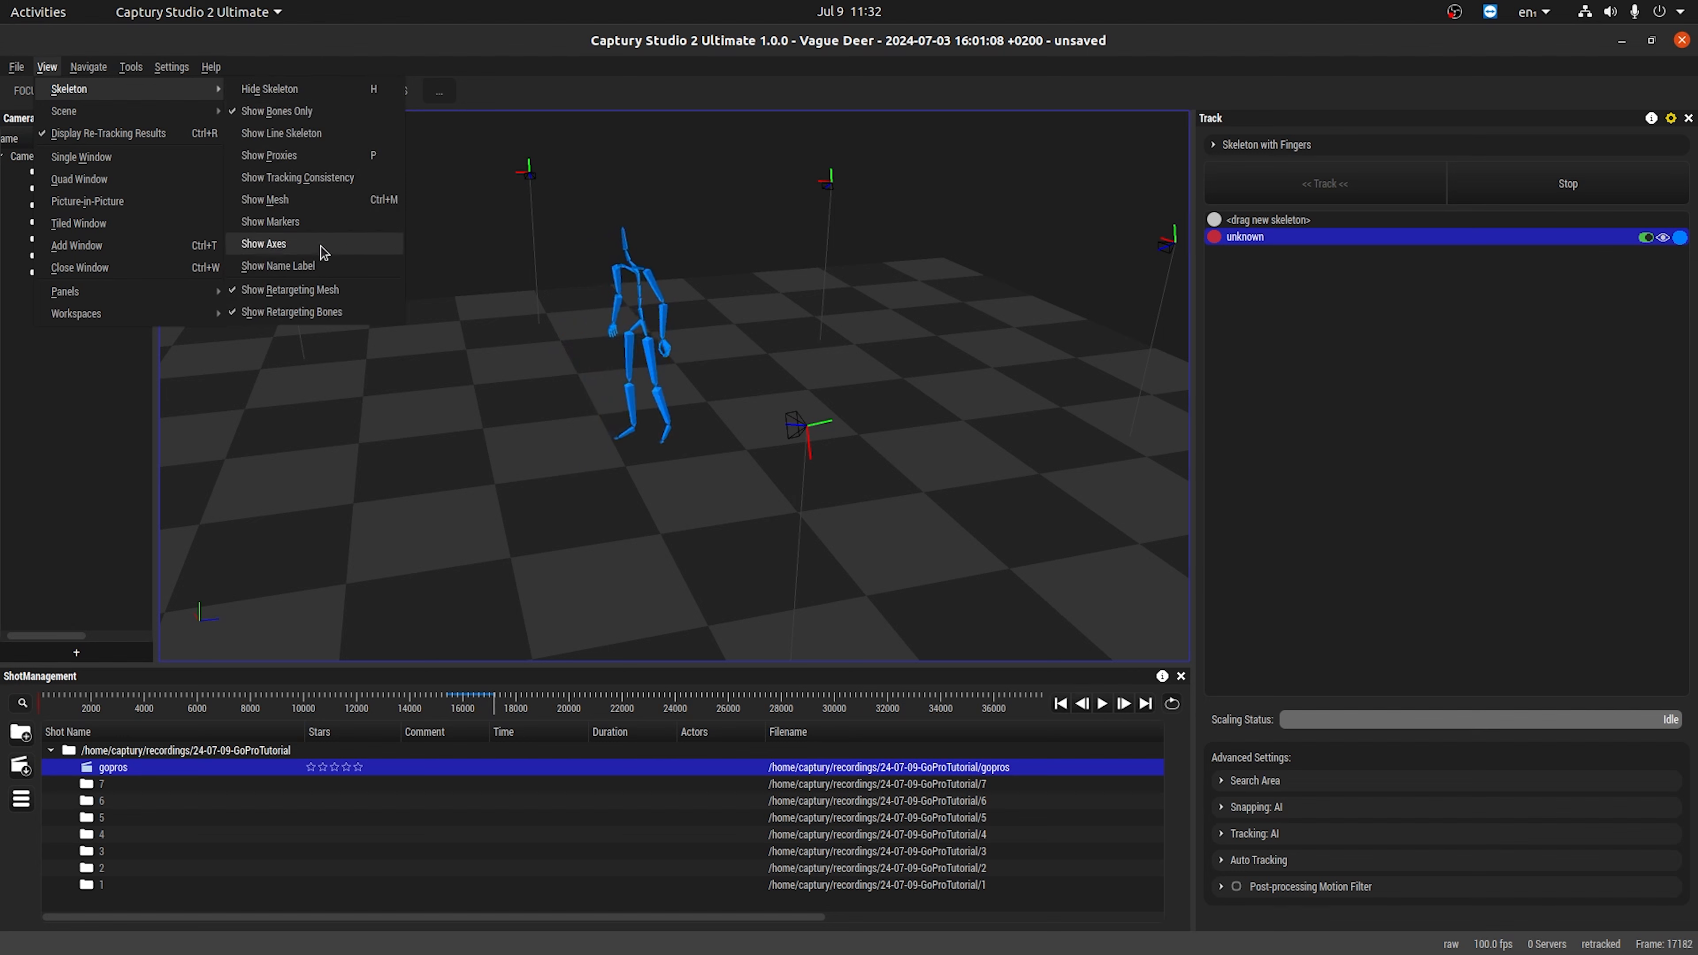
pyautogui.click(317, 201)
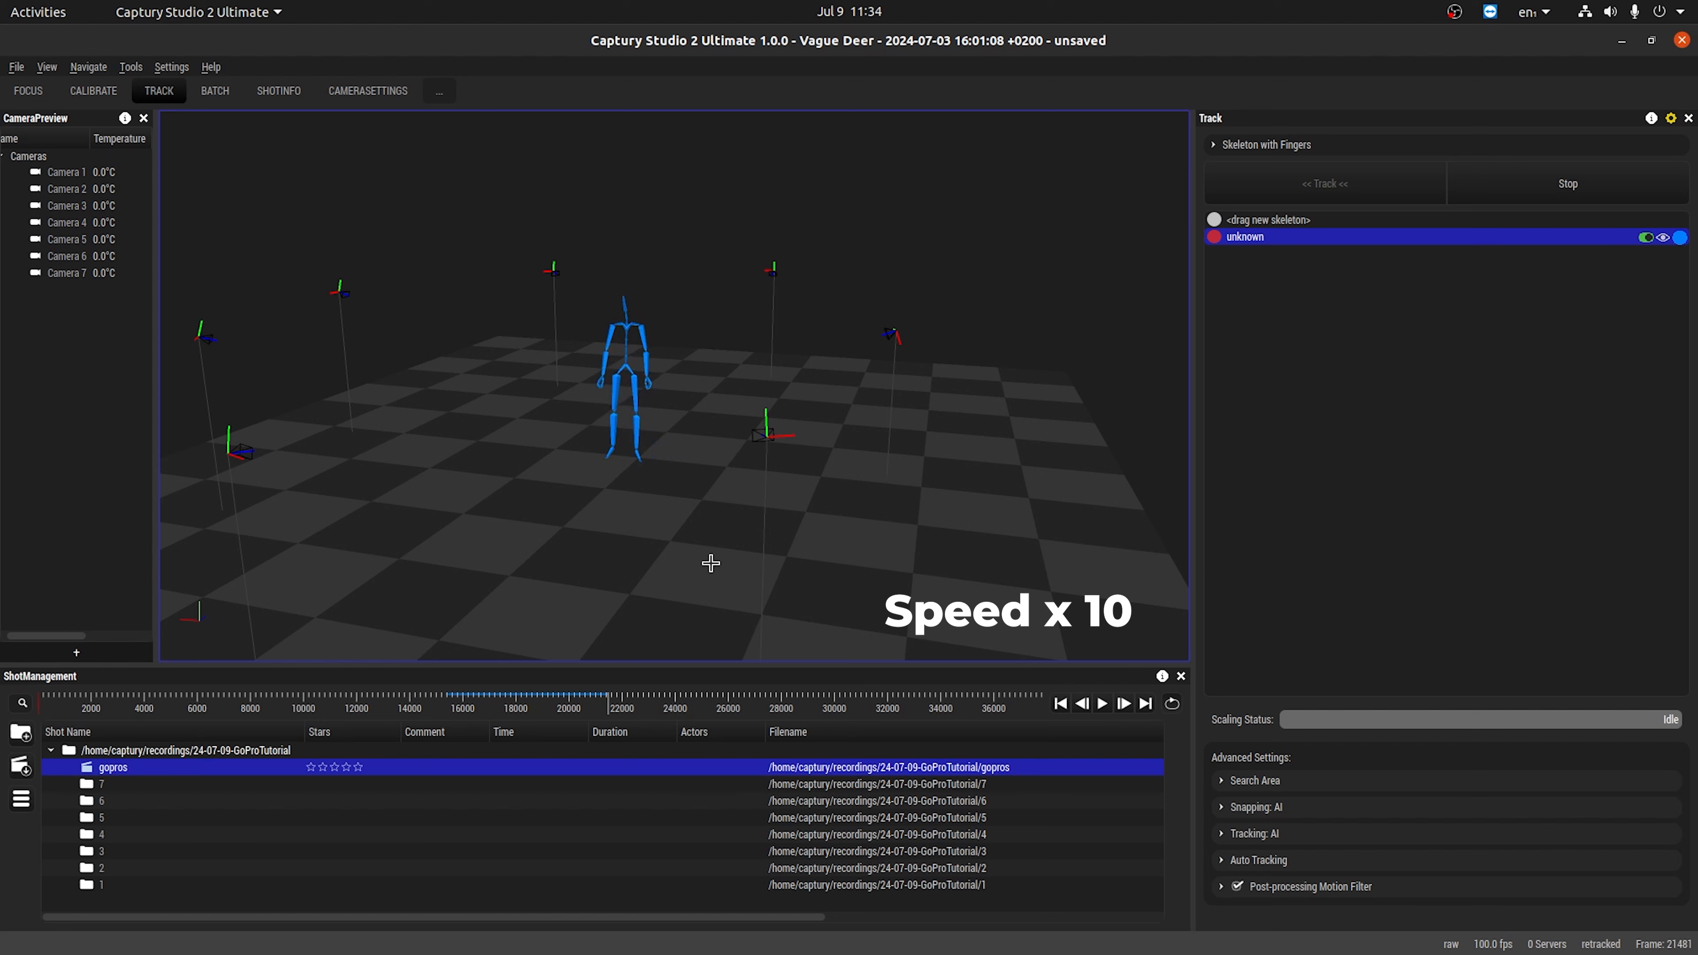
# Stop tracking with the Post-processing Motion Filter enabled, and go to frame 23217 in the camera 1 view.
pyautogui.click(1564, 184)
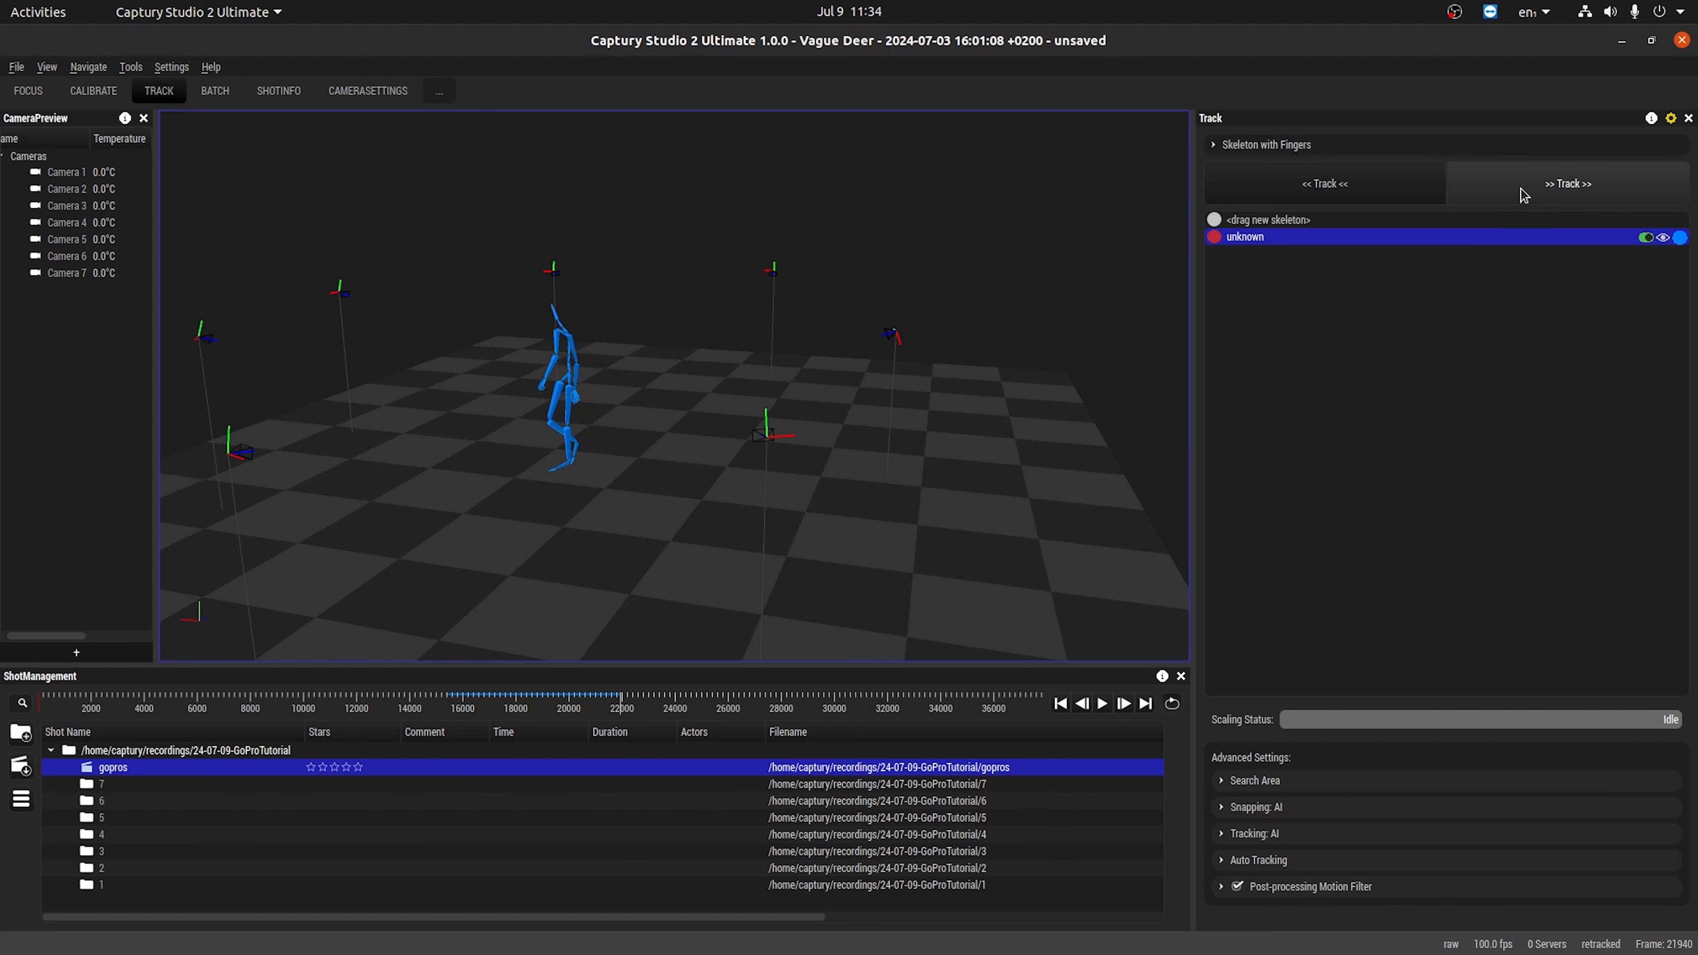
pyautogui.doubleClick(770, 438)
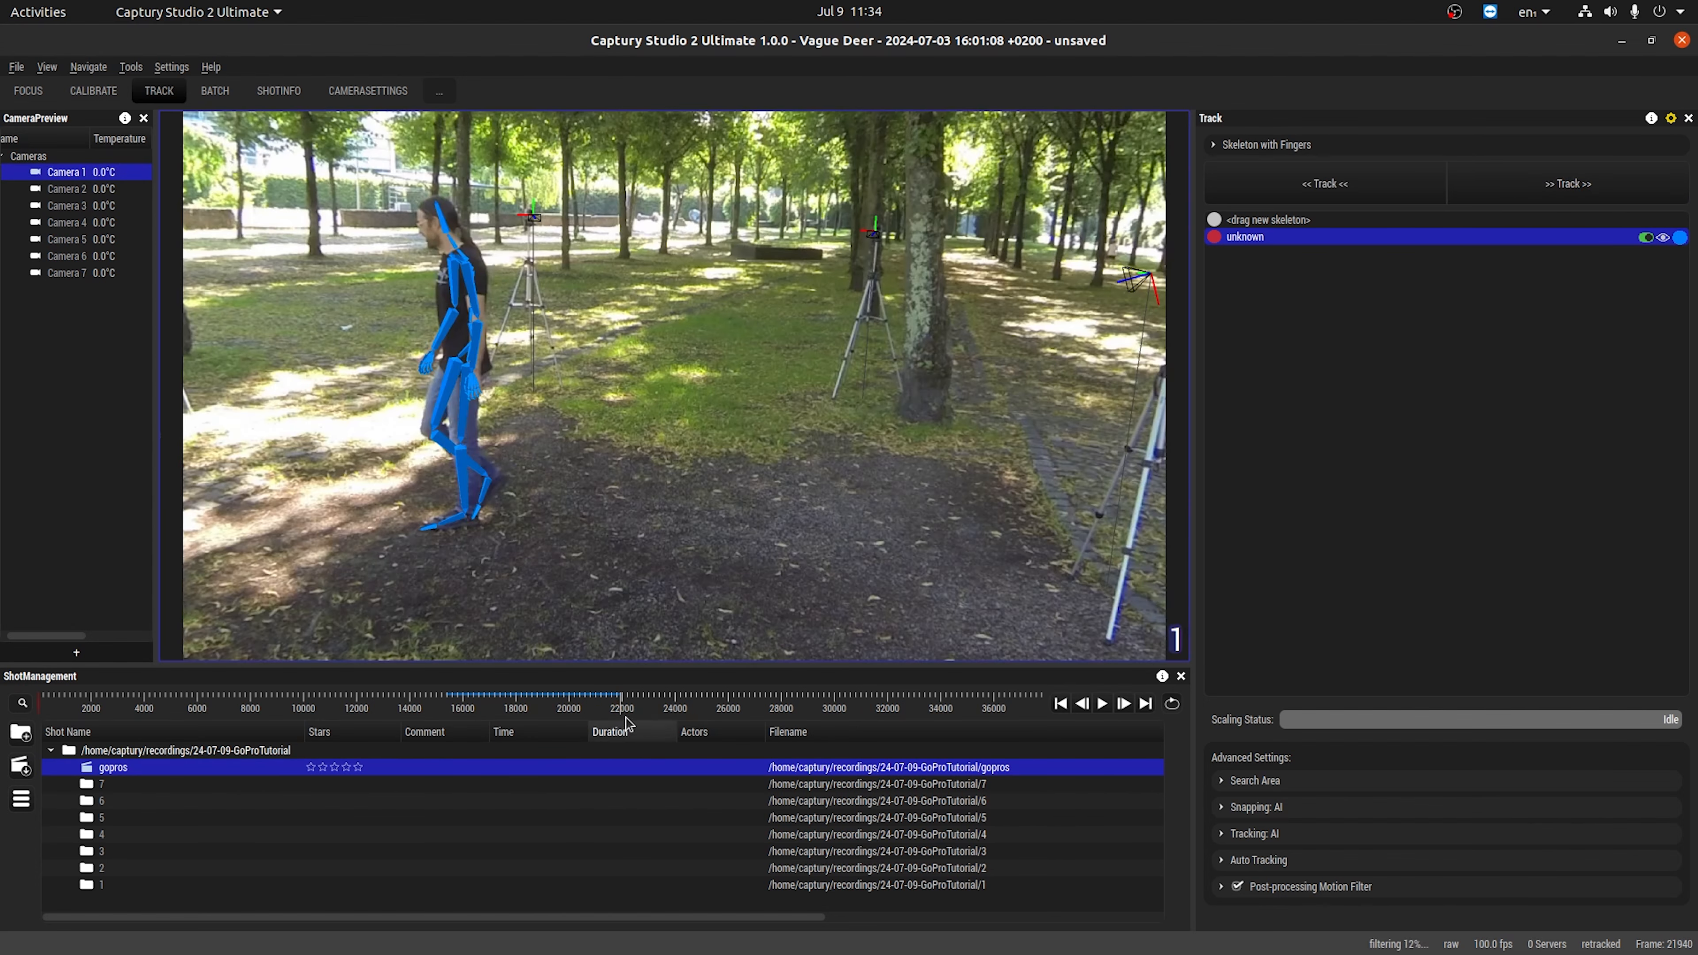
pyautogui.click(617, 705)
pyautogui.moveTo(617, 705); pyautogui.dragTo(654, 706)
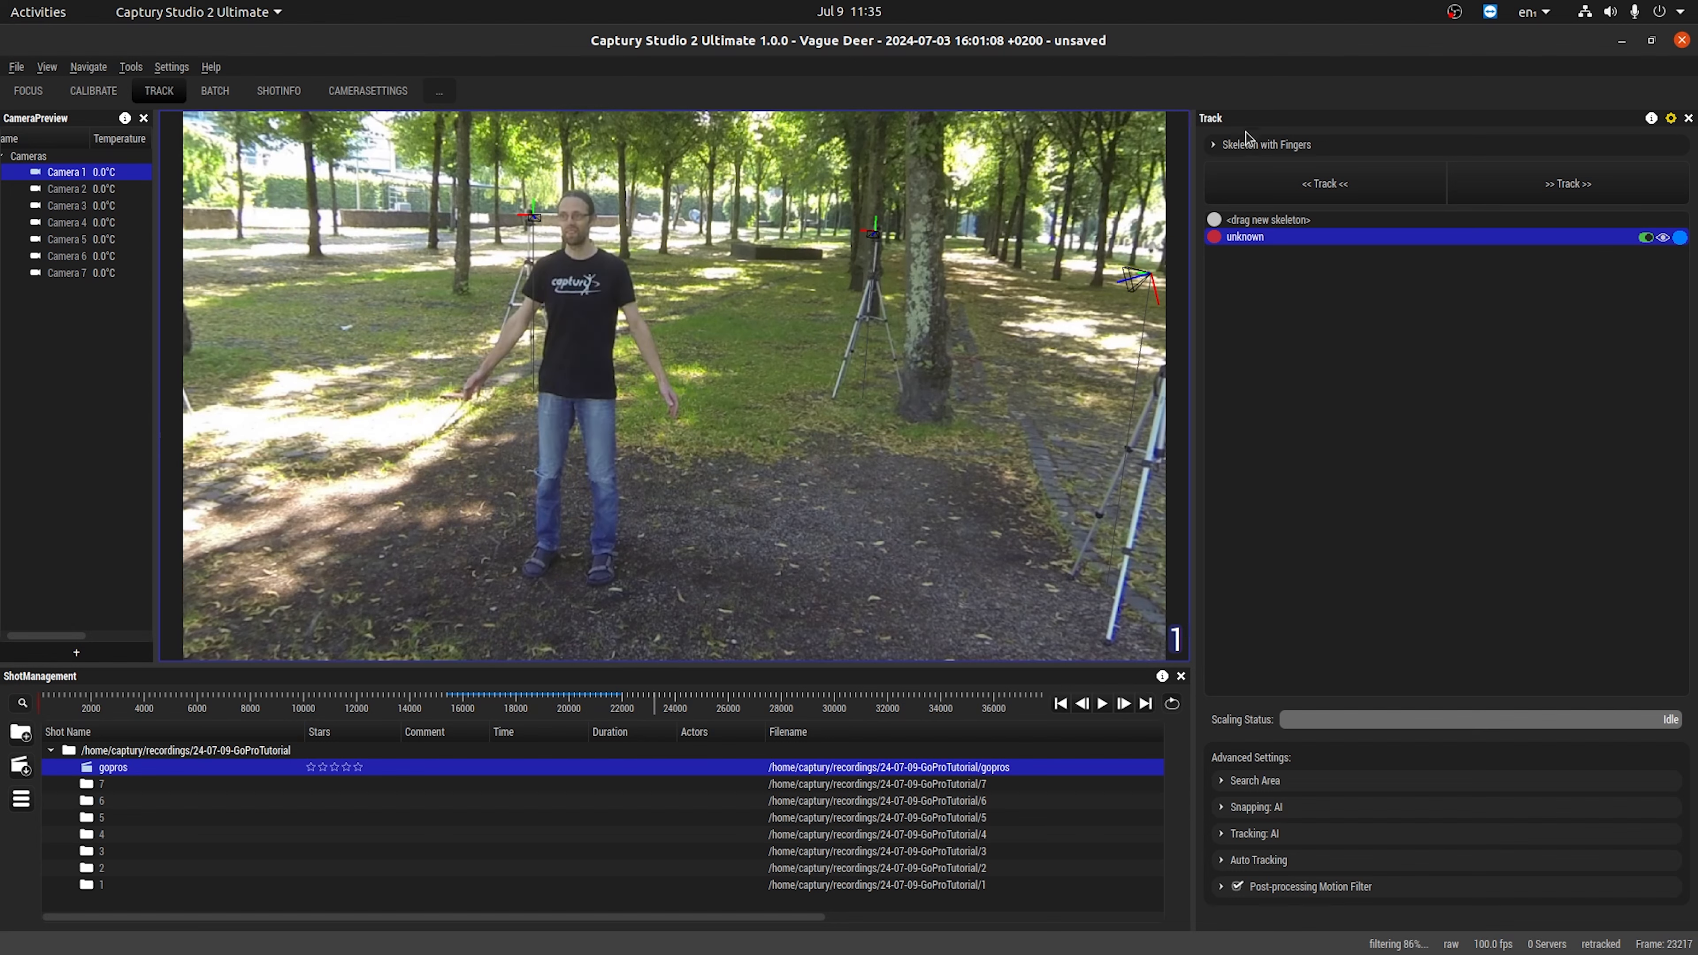
# Expand the skeleton options and enable fingers, ribs and twist bones for the new skeleton.
pyautogui.click(1246, 144)
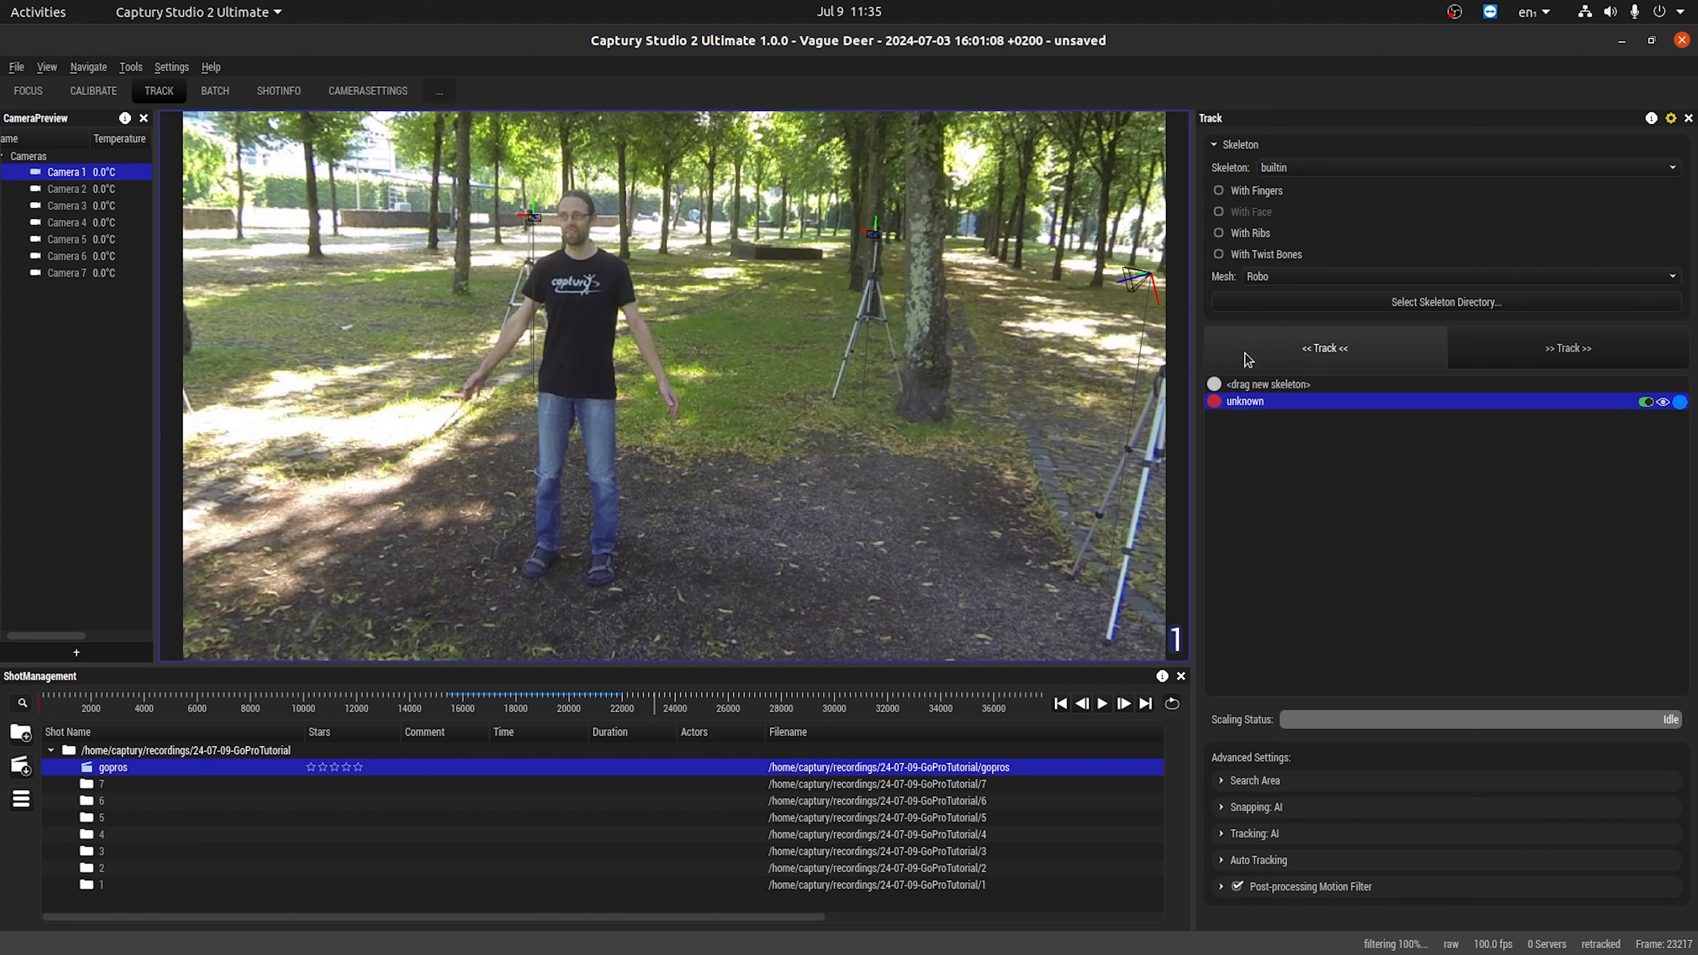
pyautogui.moveTo(1269, 384); pyautogui.dragTo(776, 579)
pyautogui.click(1253, 193)
pyautogui.moveTo(1246, 395); pyautogui.dragTo(1267, 522)
pyautogui.click(1250, 234)
pyautogui.moveTo(1257, 393); pyautogui.dragTo(1341, 557)
pyautogui.click(1266, 255)
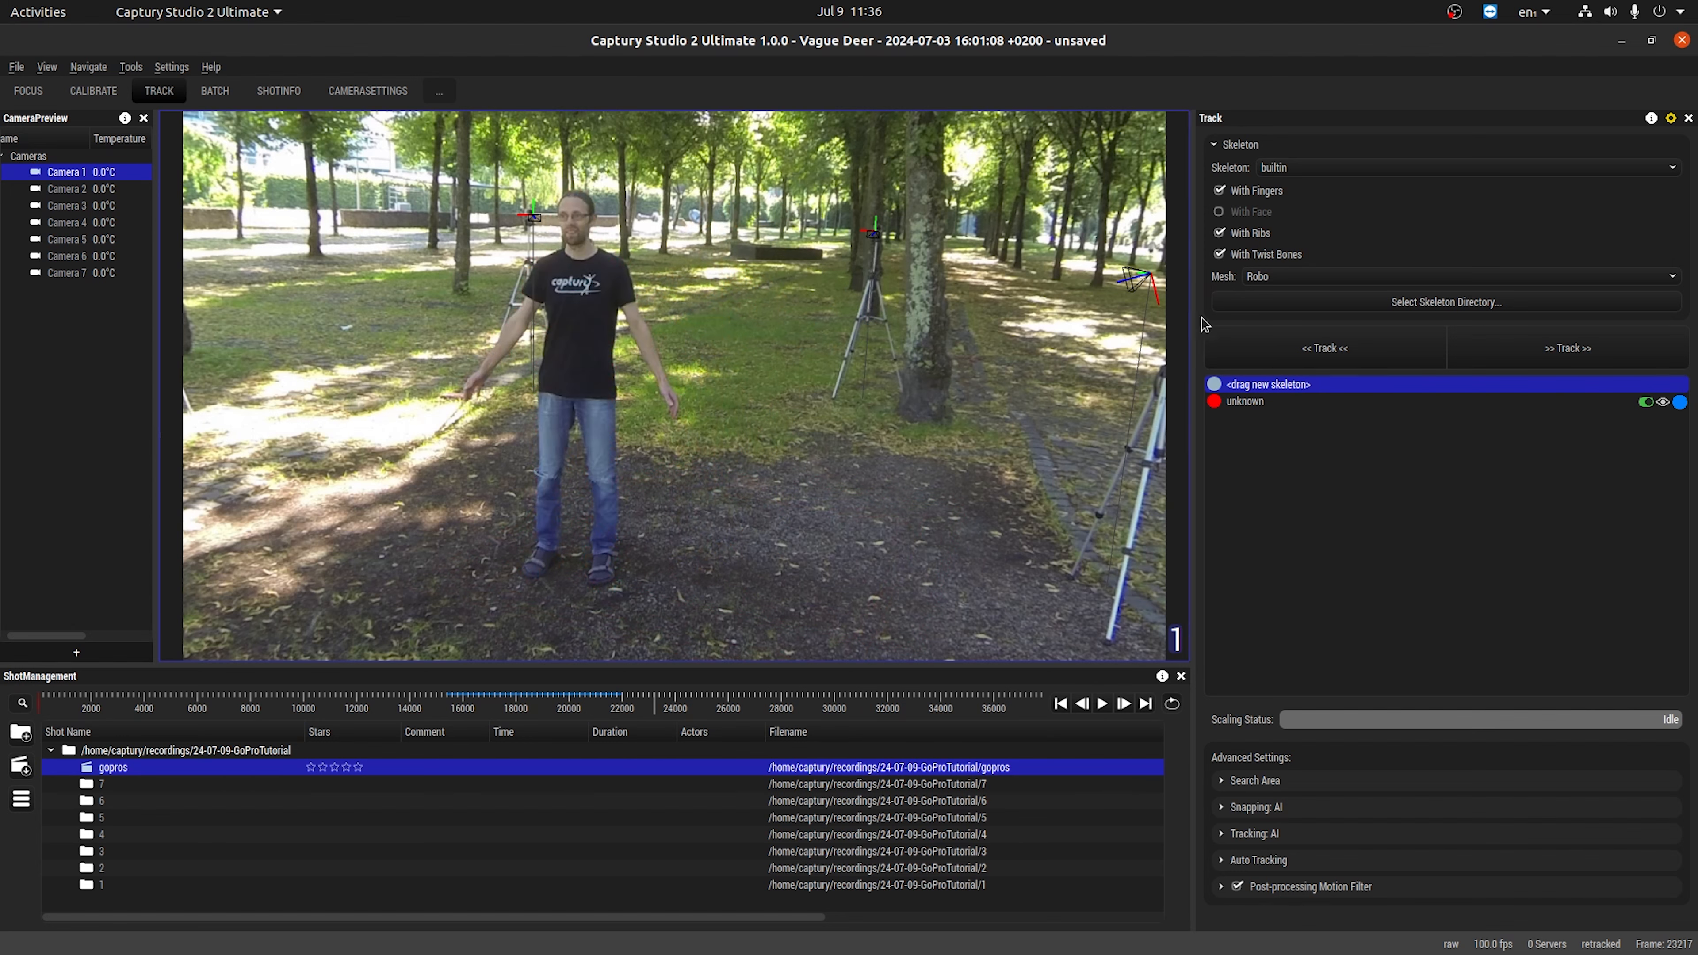
pyautogui.moveTo(1243, 392); pyautogui.dragTo(1376, 543)
# Disable ribs and twist bones, keep fingers on, and place a new skeleton on the person in camera 1.
pyautogui.click(1219, 232)
pyautogui.click(1252, 254)
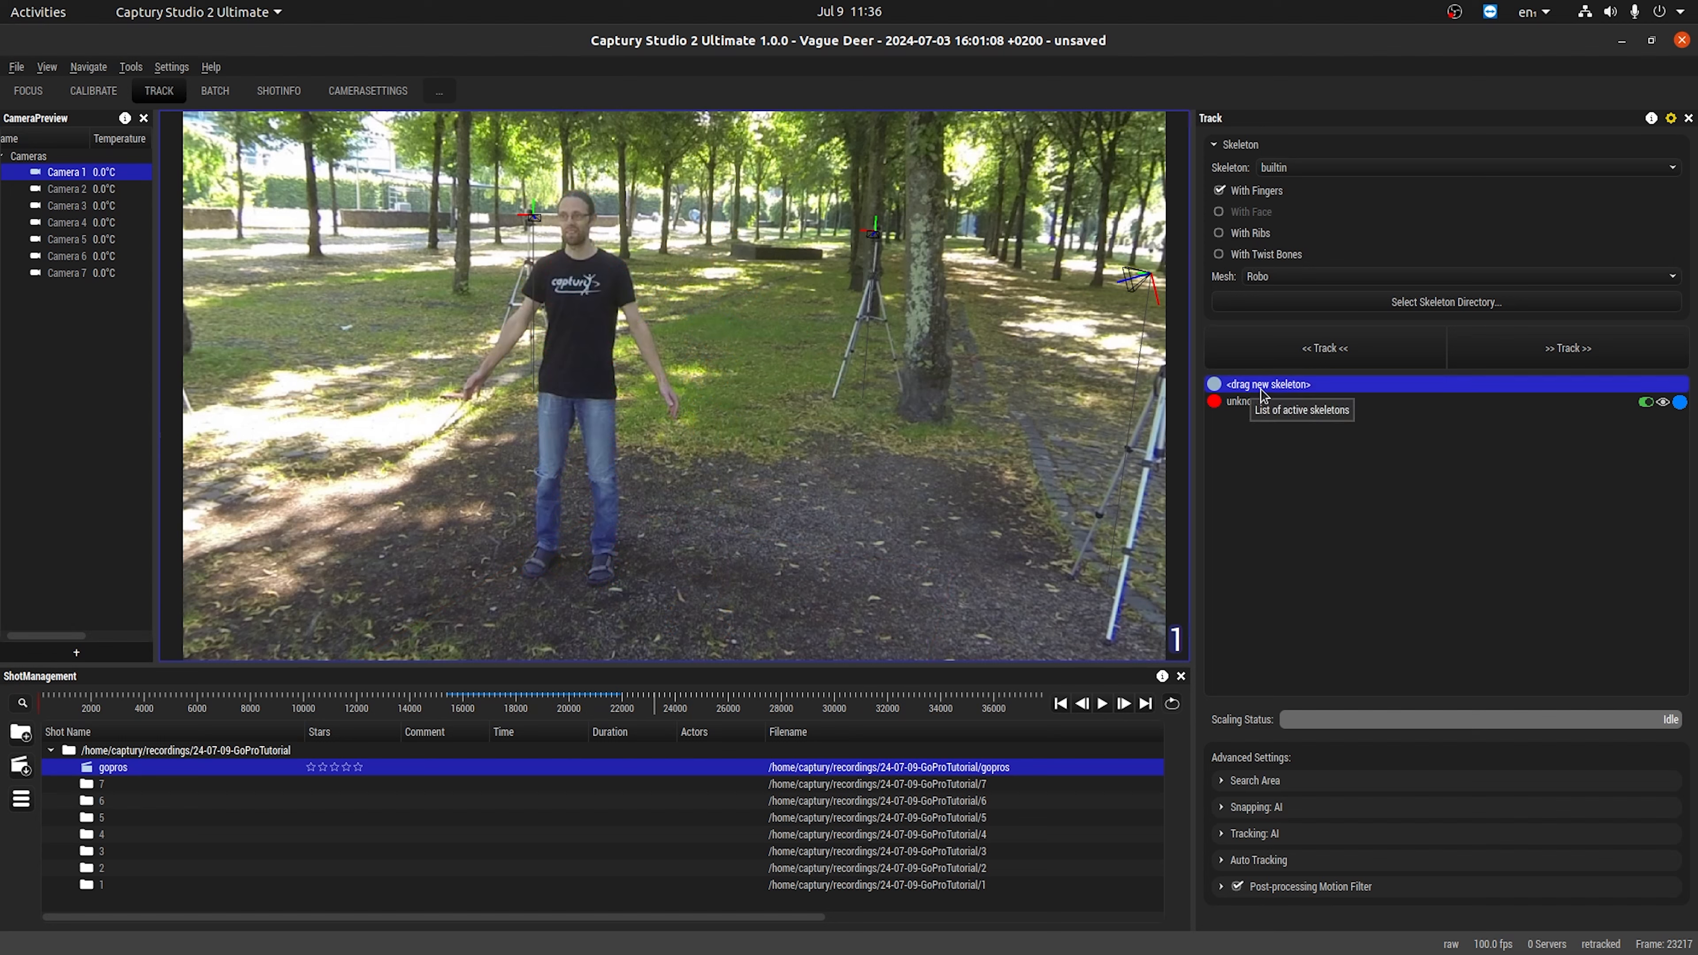
pyautogui.moveTo(1276, 385); pyautogui.dragTo(576, 555)
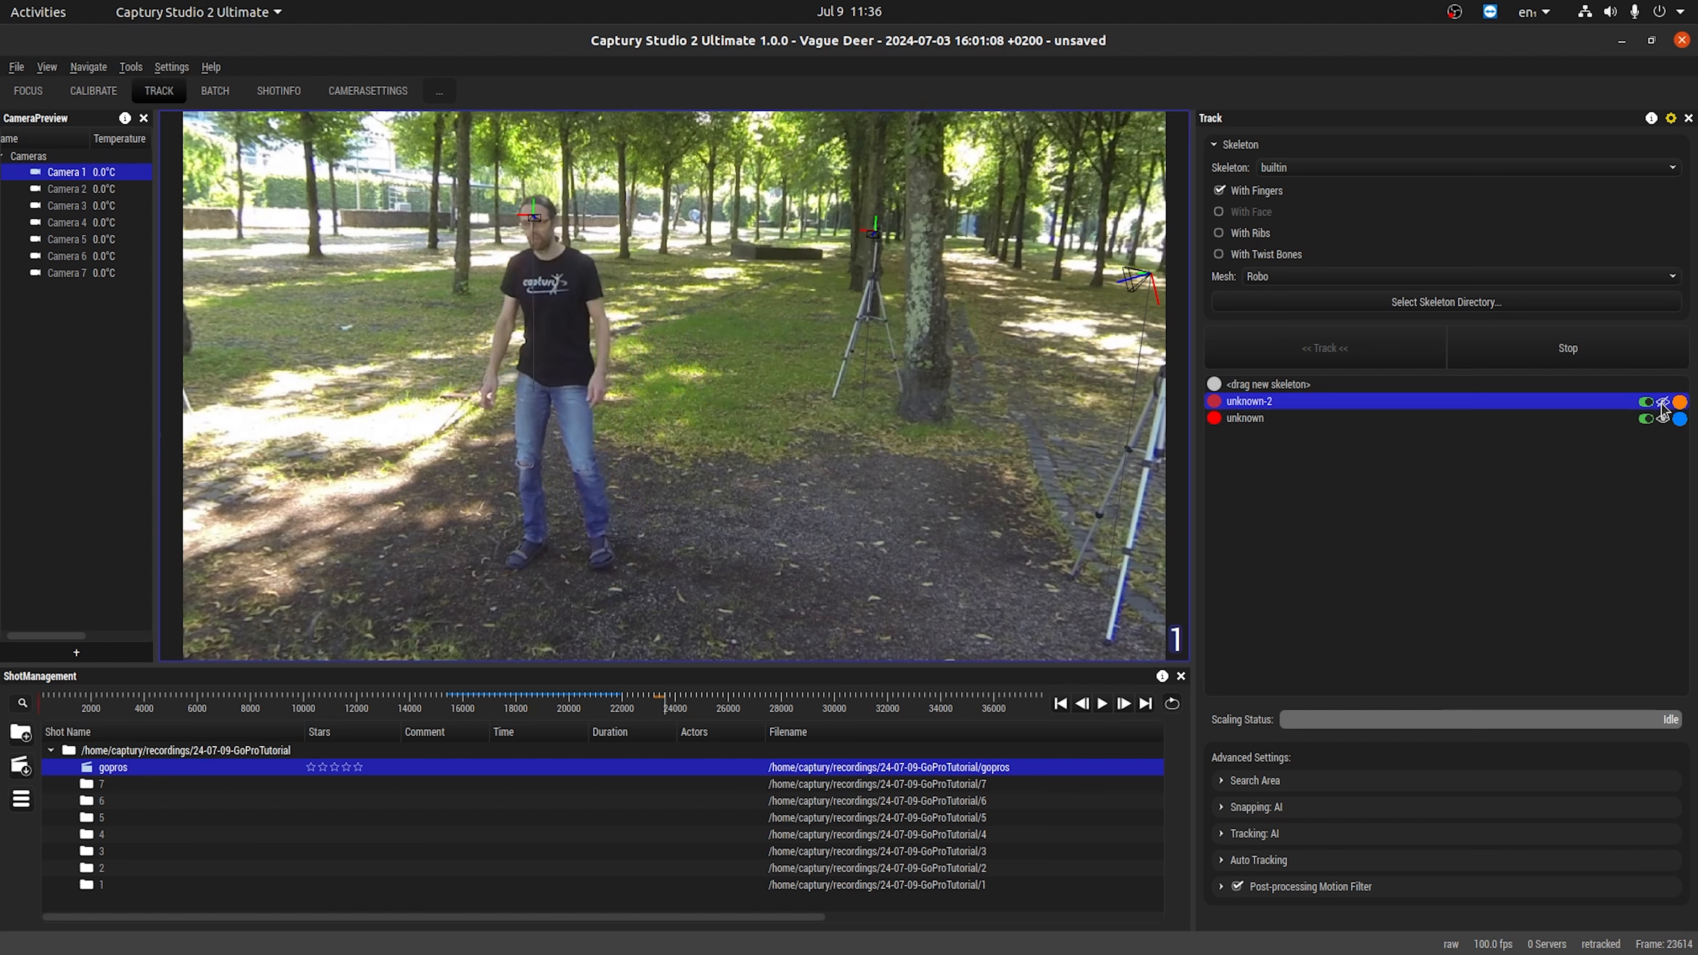
# Deactivate the first tracked skeleton and activate it again.
pyautogui.click(1646, 422)
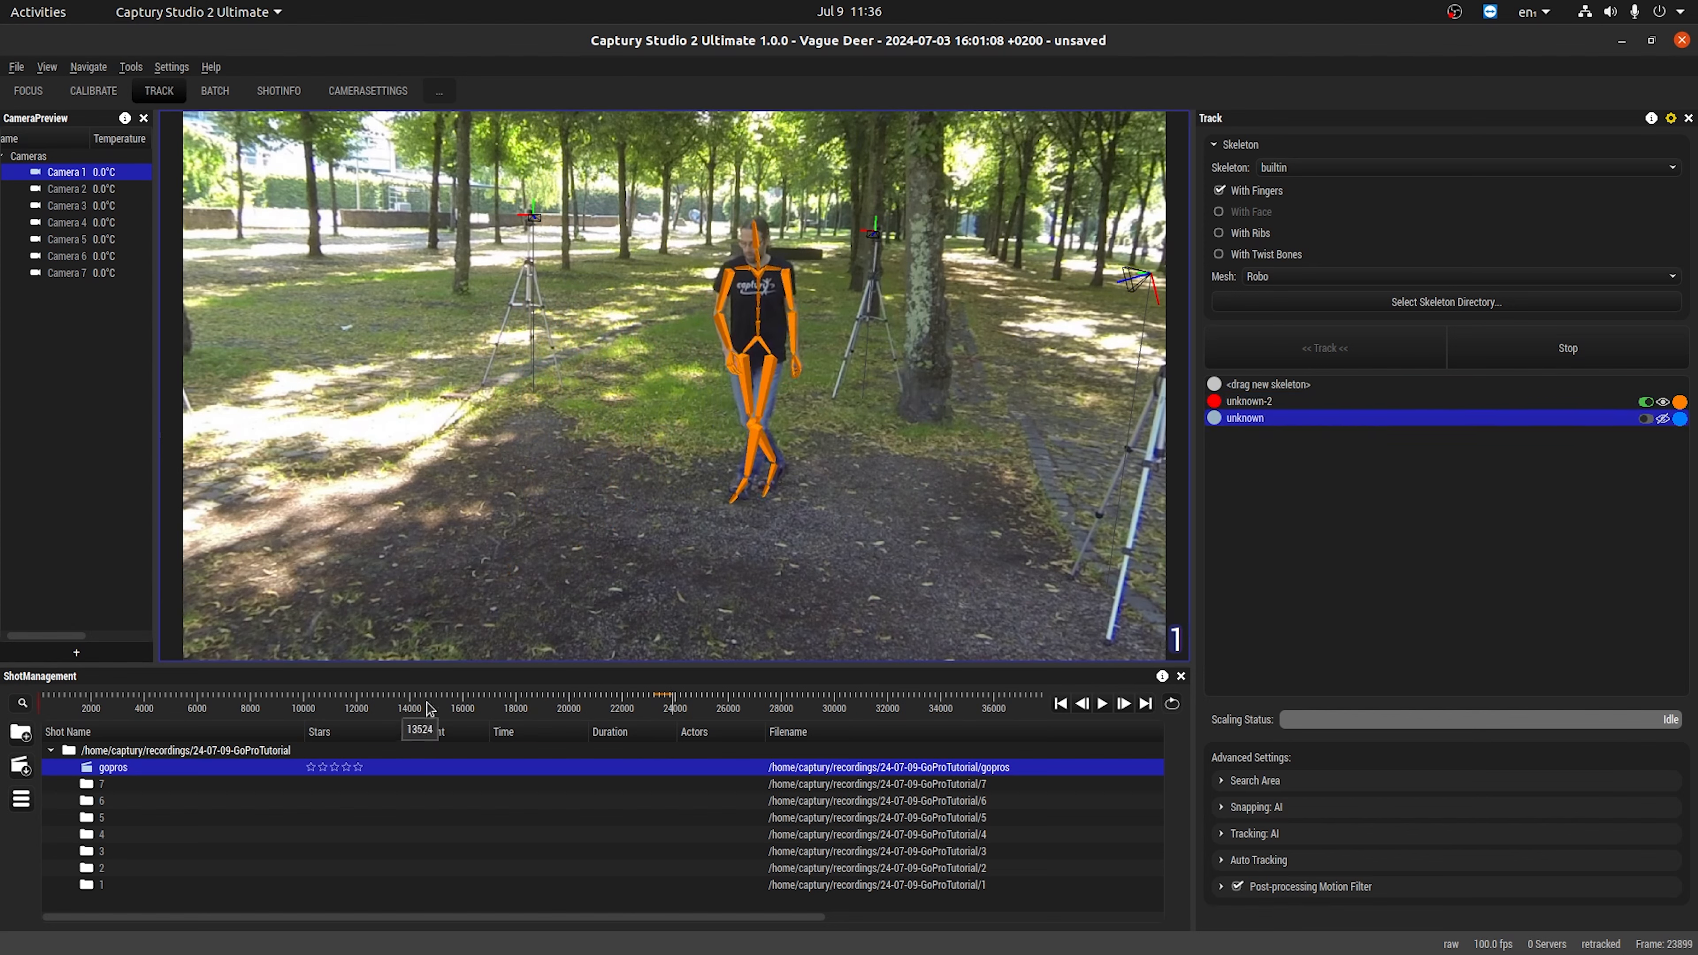
pyautogui.click(1646, 419)
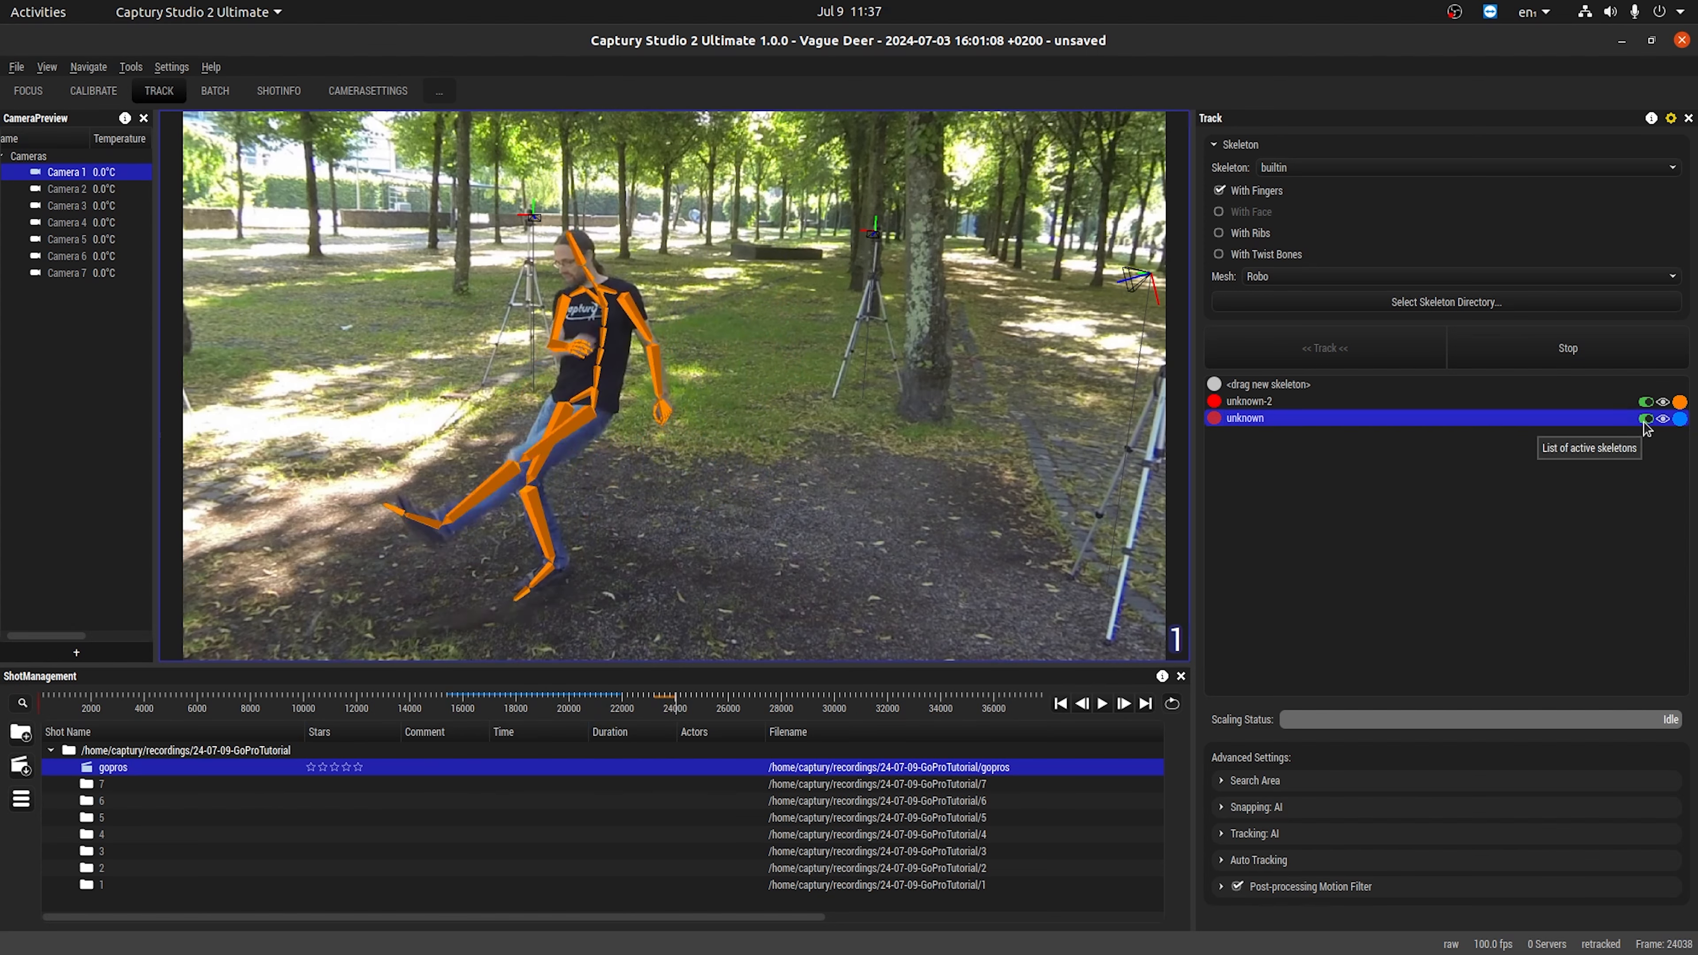
# Stop tracking the second skeleton and play back its motion from frame 23284 in the 3D view.
pyautogui.scroll(-3, 724, 429)
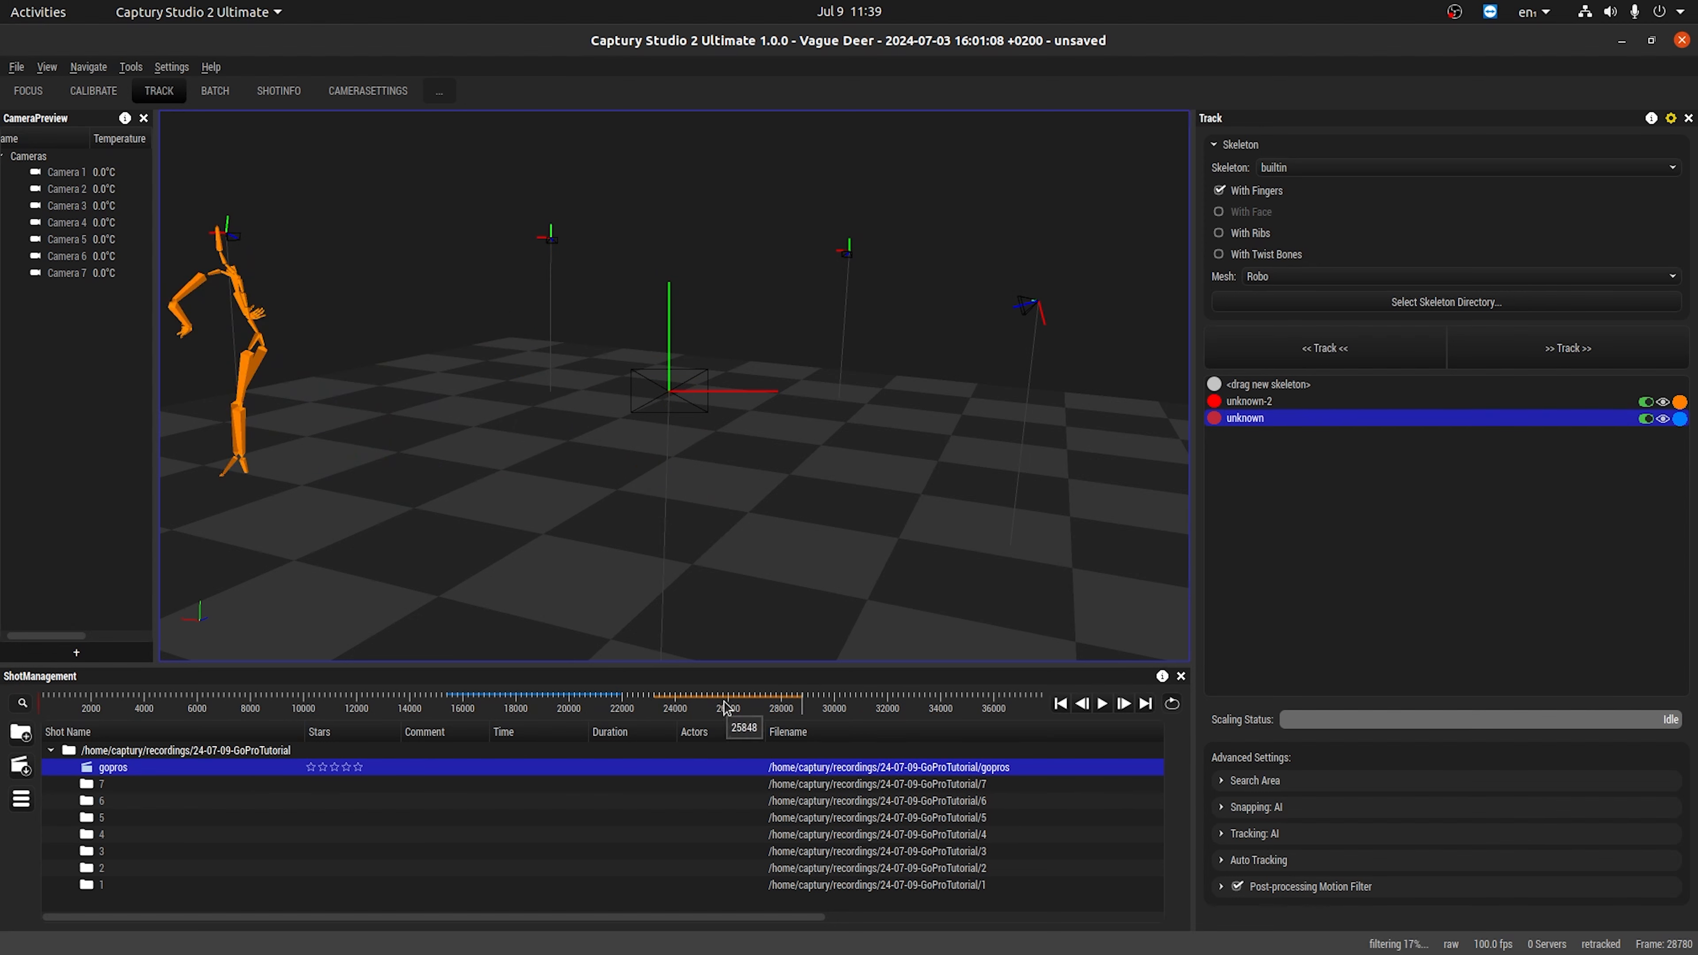
pyautogui.moveTo(650, 710); pyautogui.dragTo(697, 711)
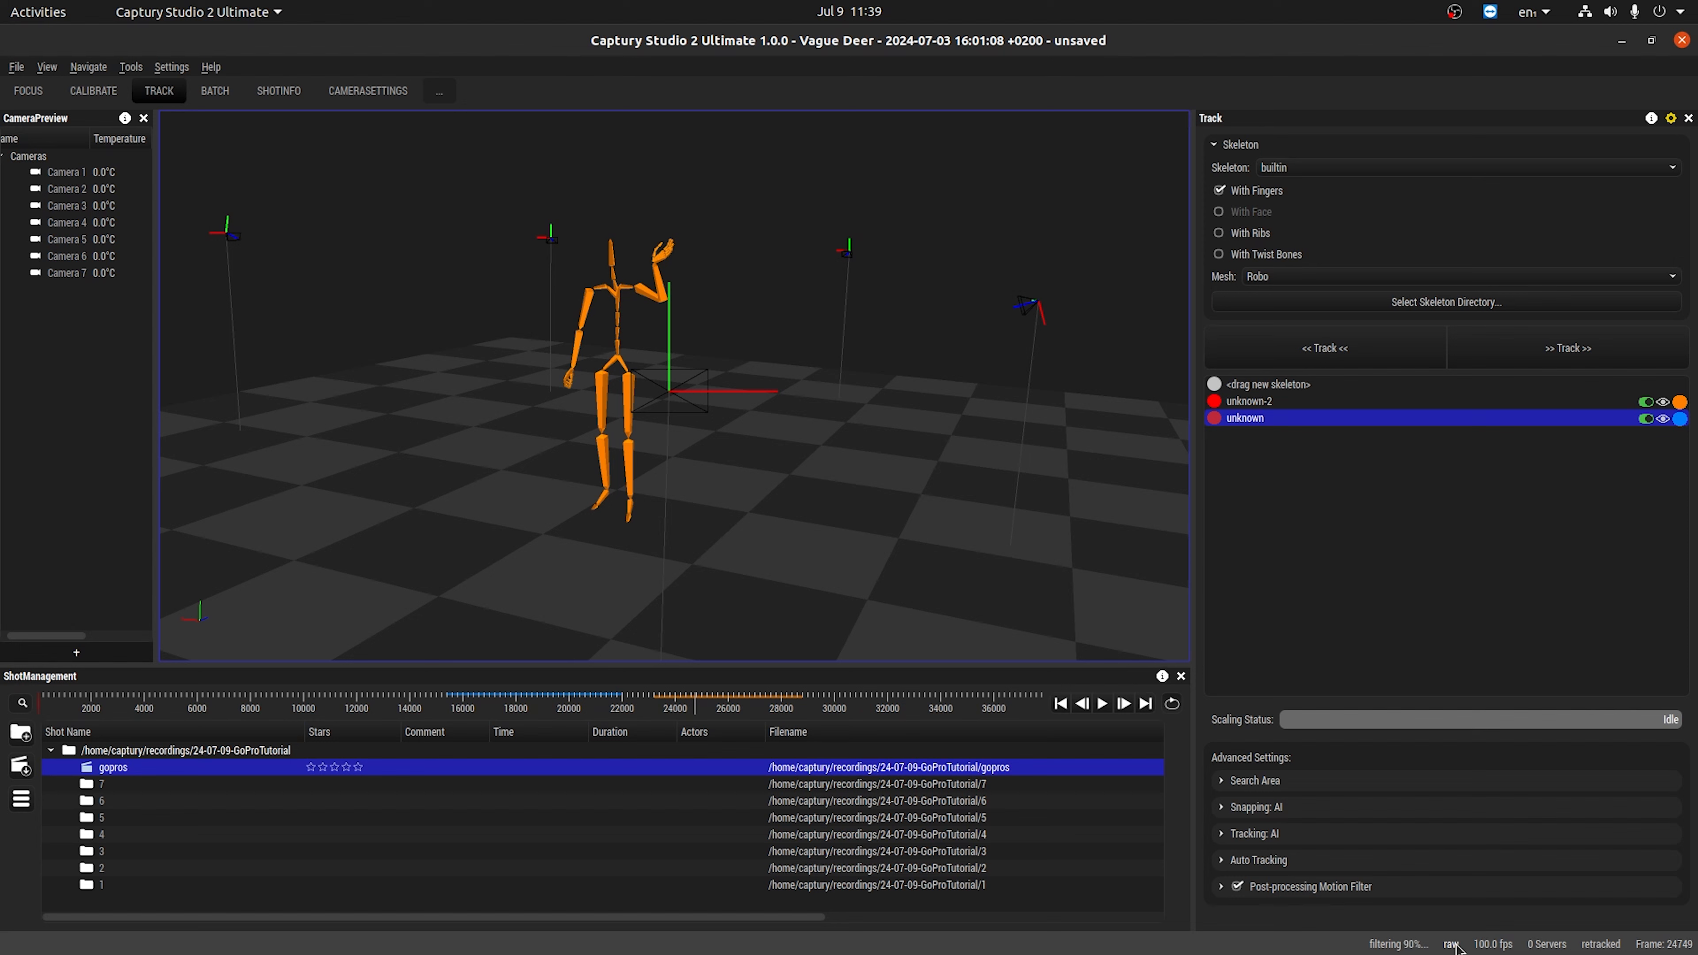
pyautogui.click(661, 702)
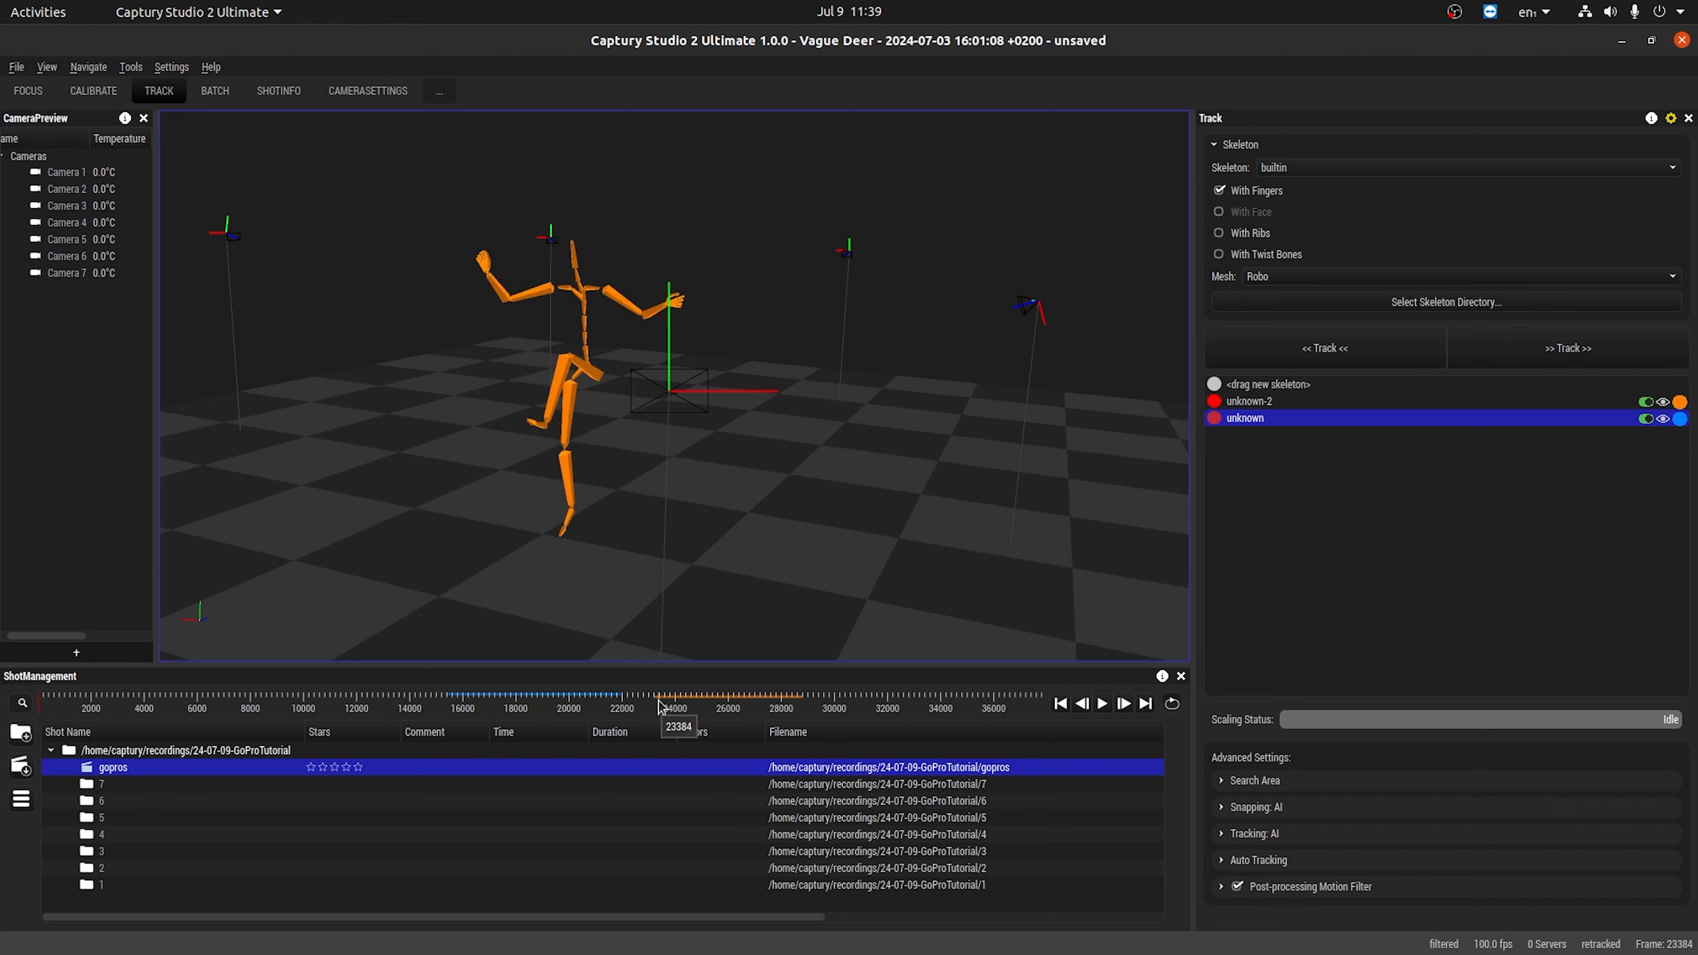
pyautogui.click(658, 704)
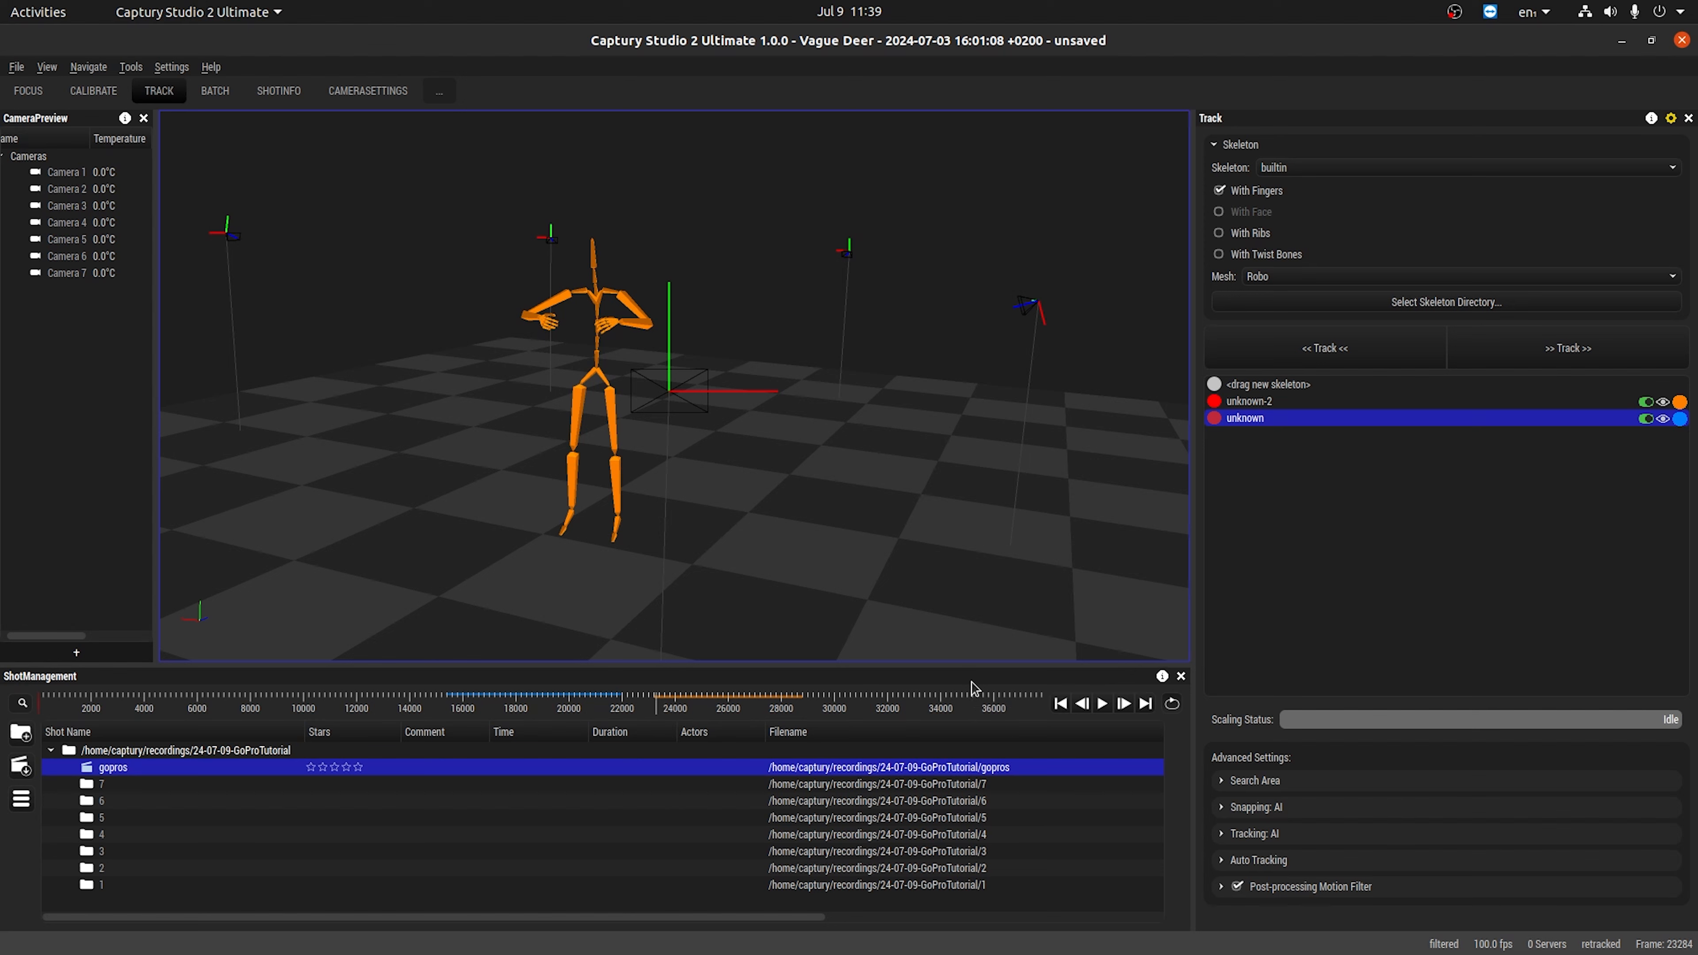
pyautogui.press('space')
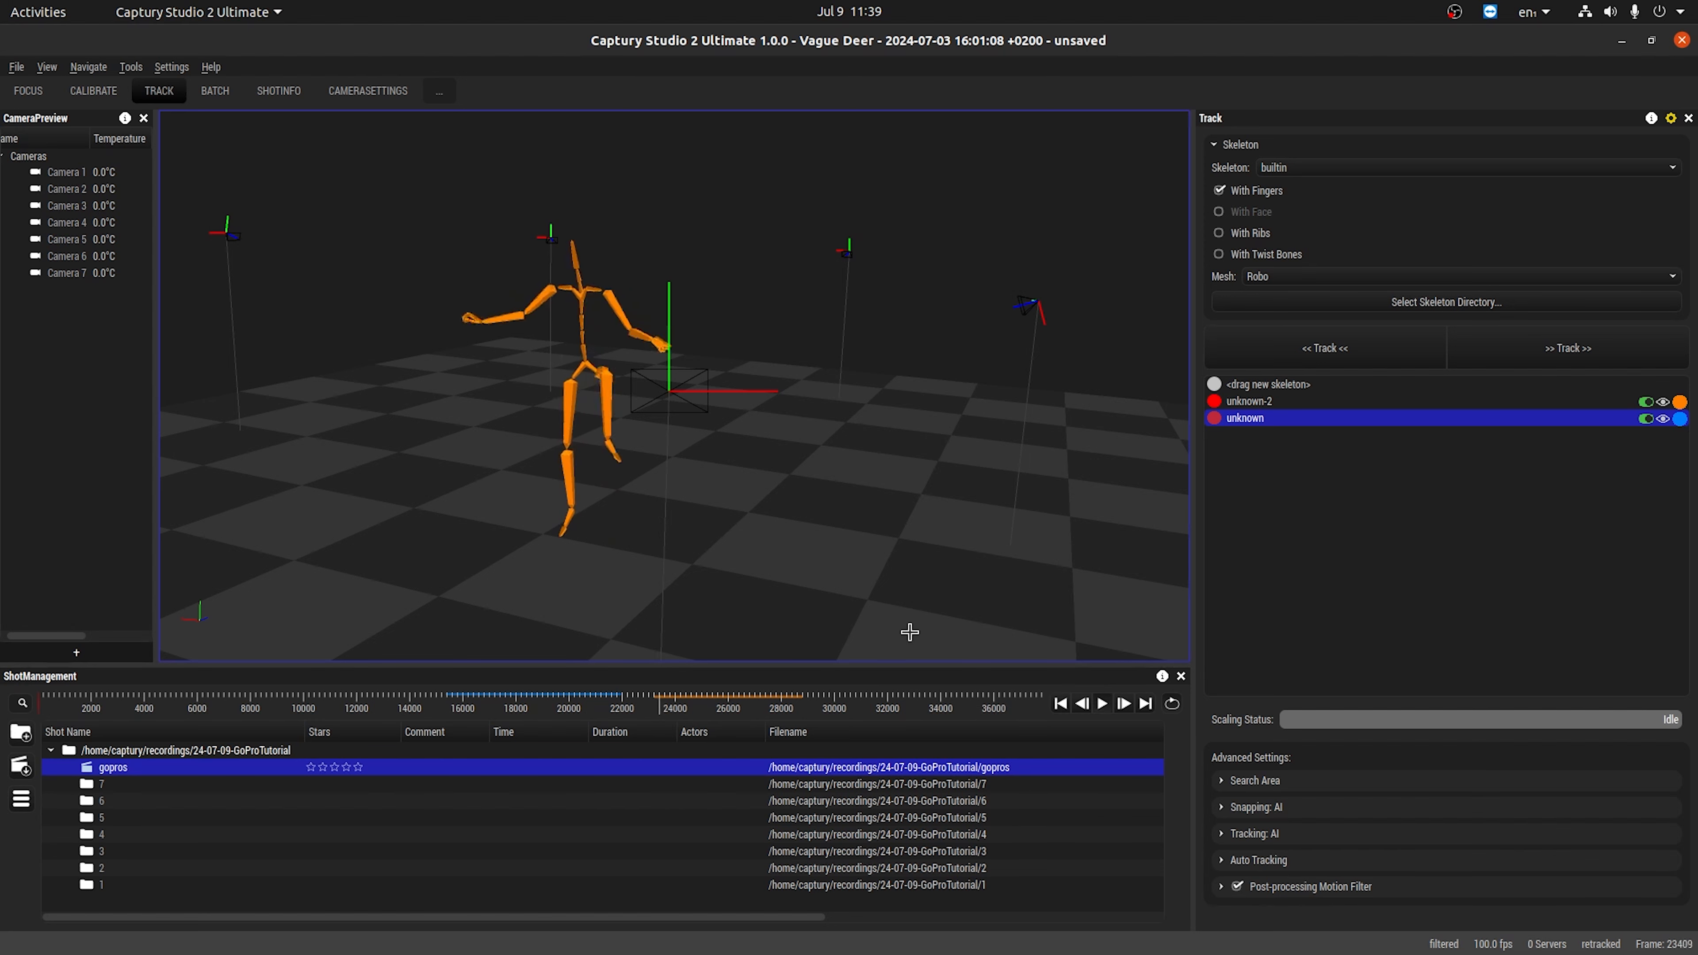
# Compare the raw and filtered versions of the second skeleton's motion during playback.
pyautogui.click(1448, 944)
pyautogui.click(1448, 943)
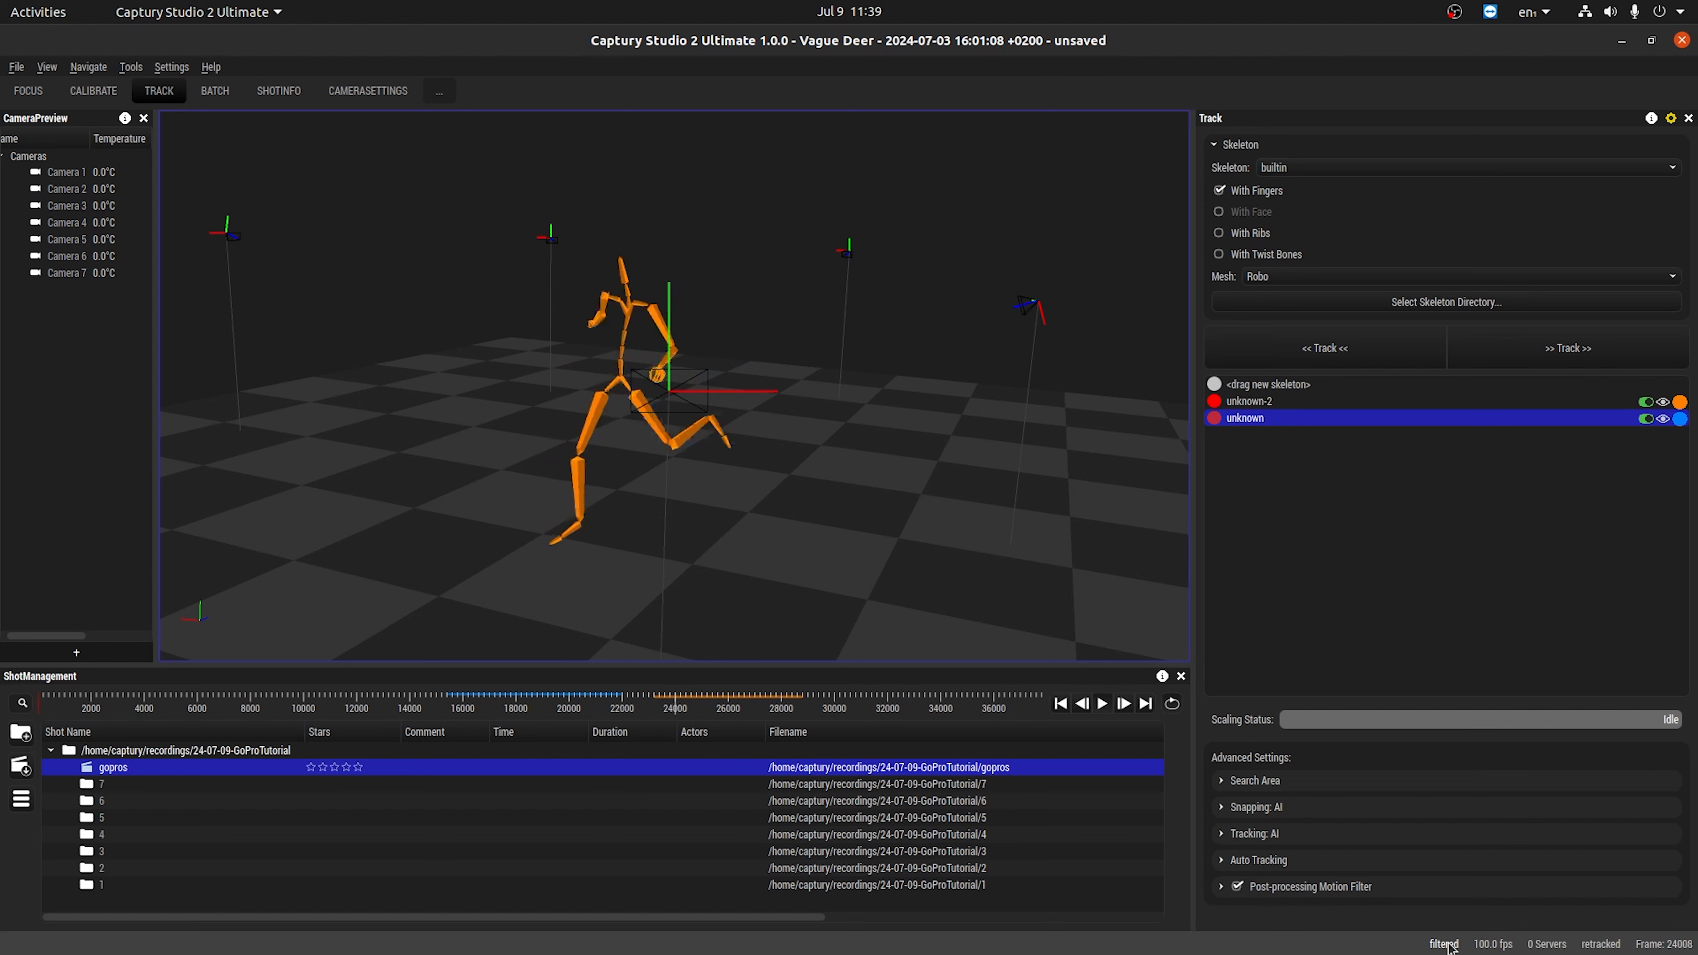
pyautogui.click(1449, 943)
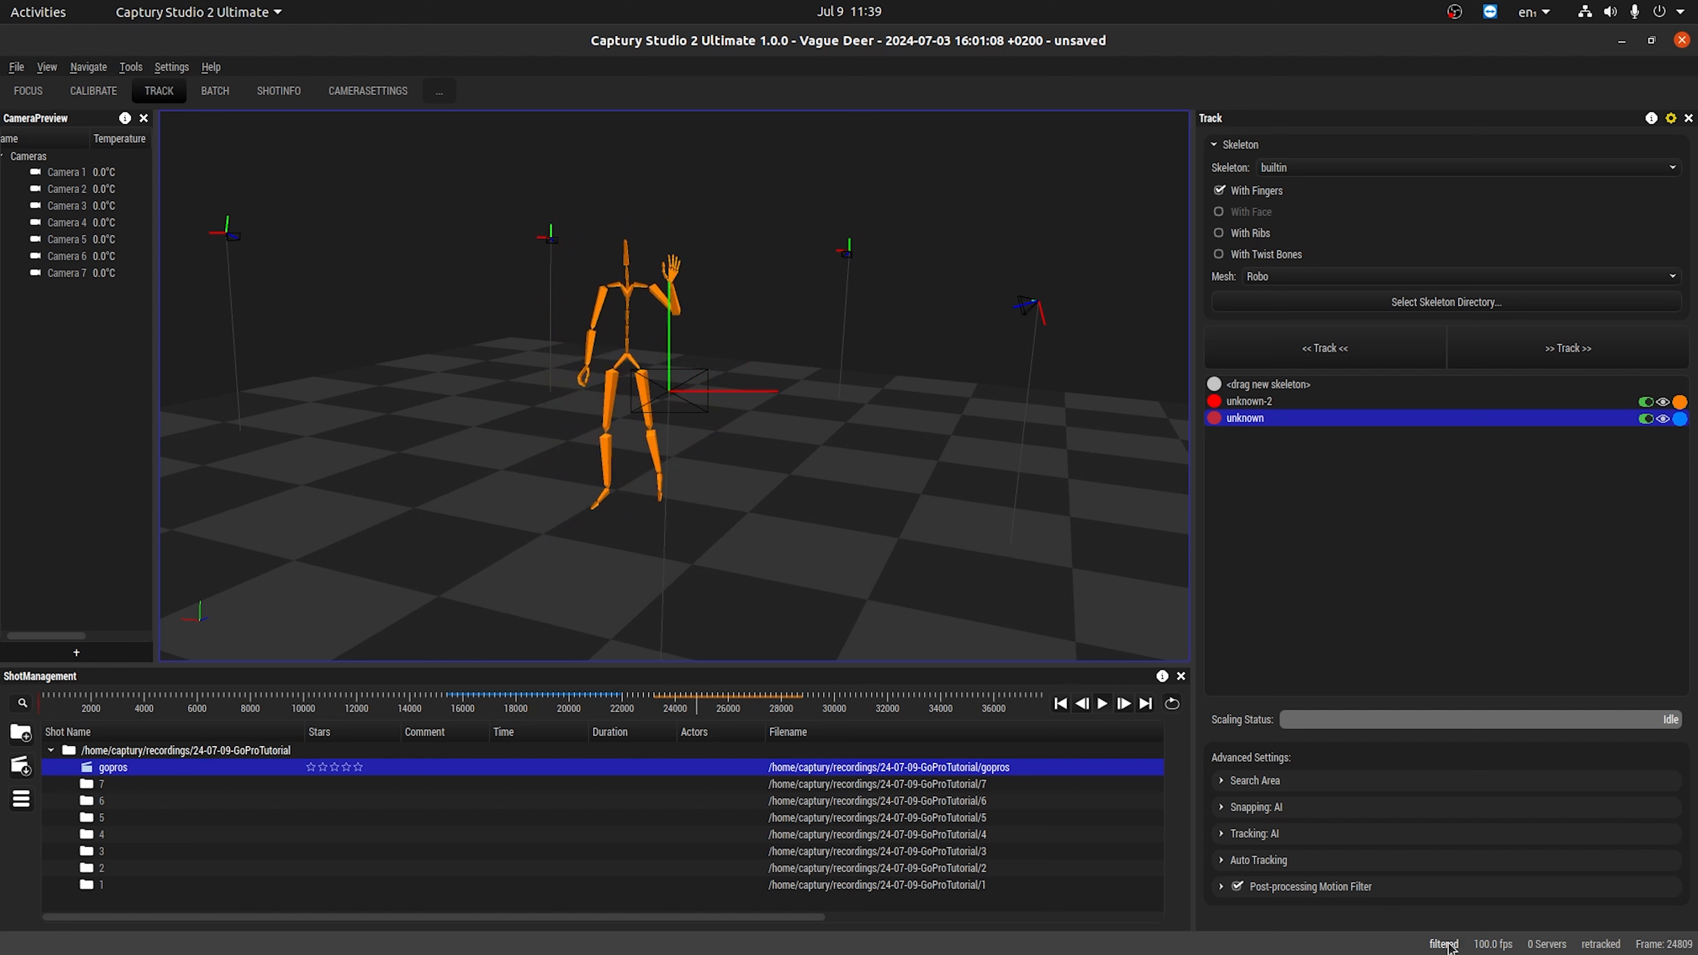
# Save the tracked shot and review the export commands available for the gopros shot.
pyautogui.hotkey('ctrl', 's')
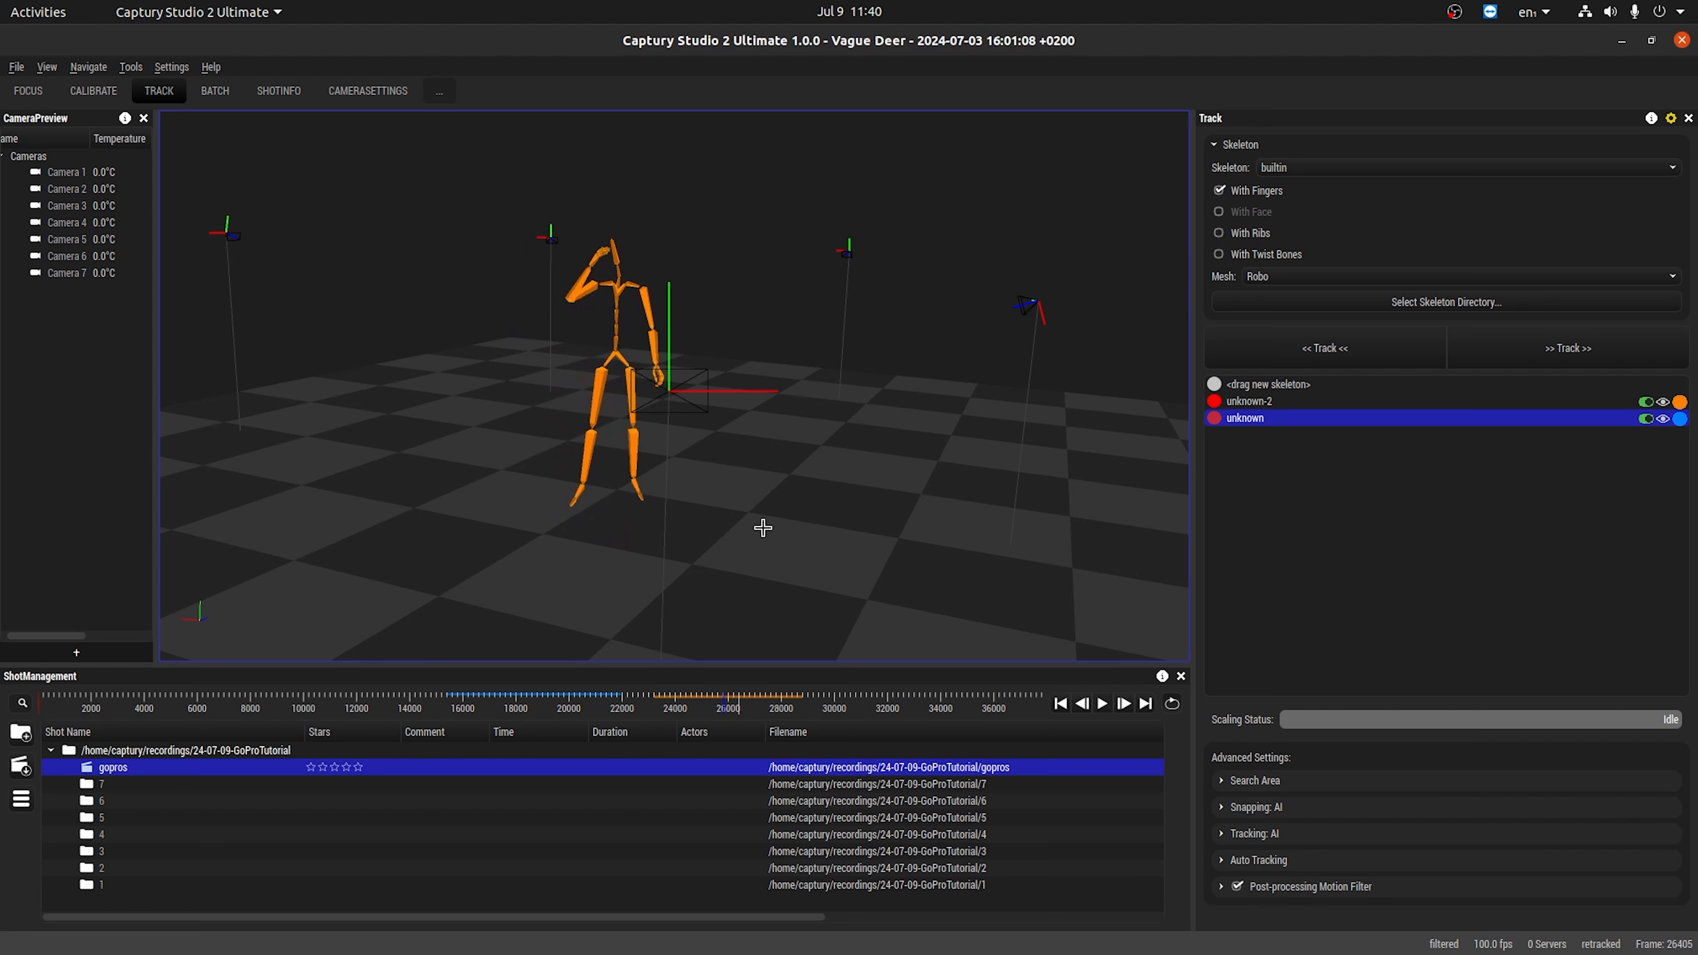
pyautogui.click(21, 800)
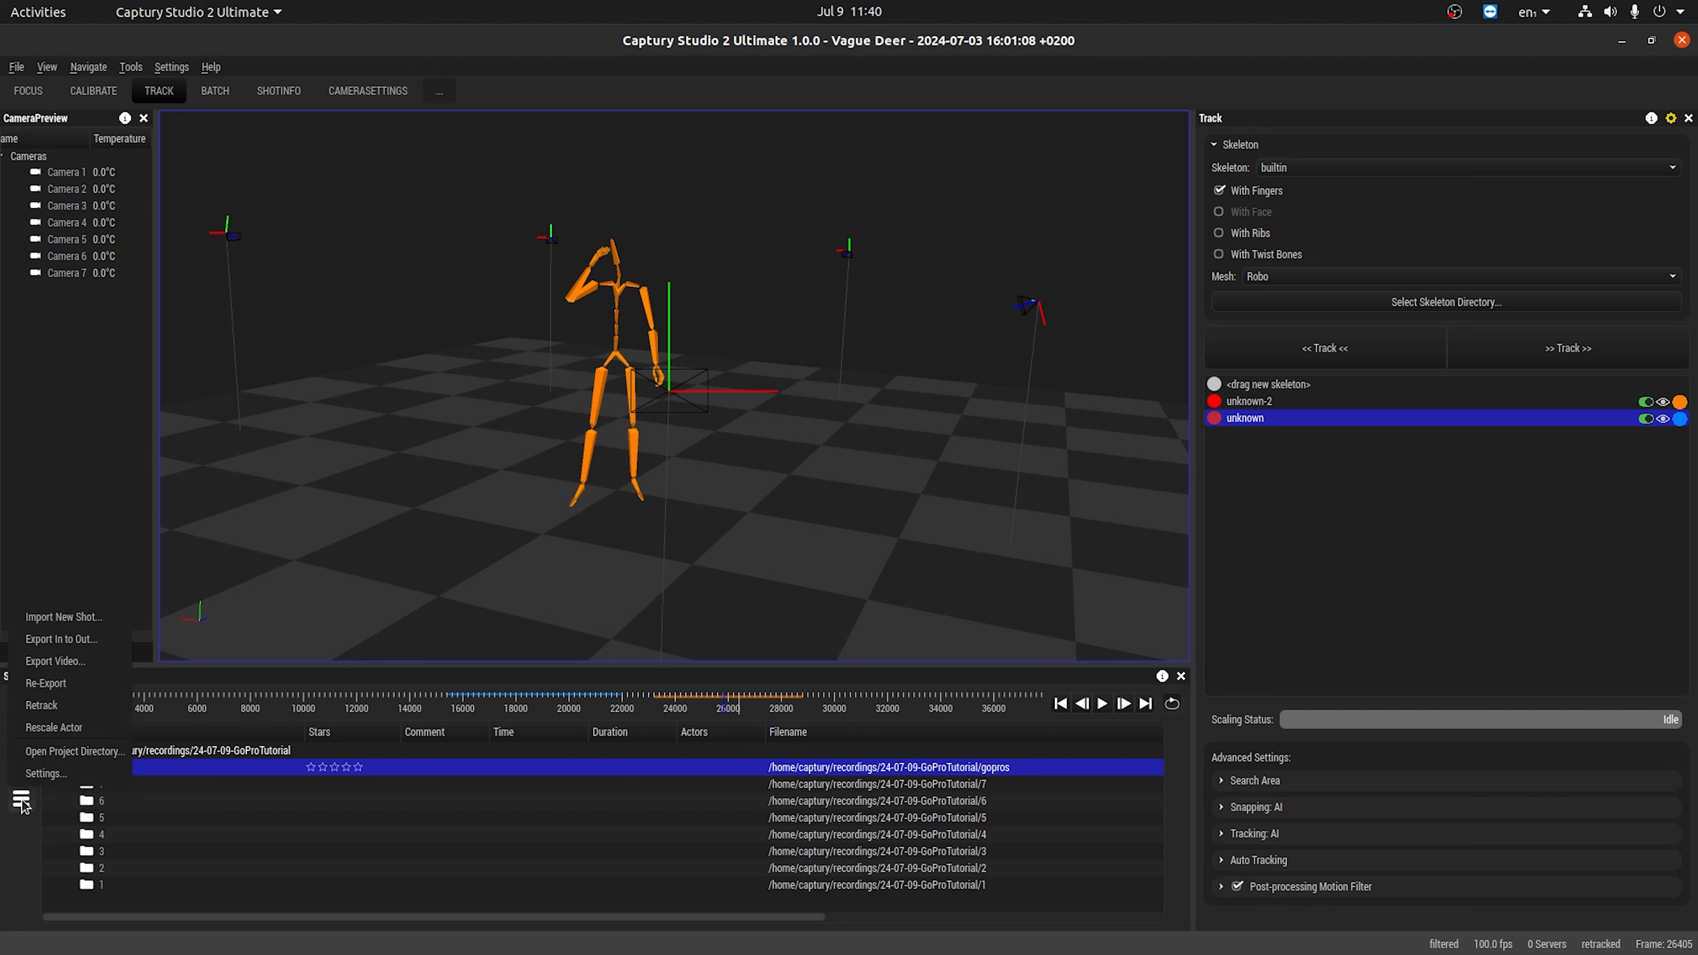
pyautogui.click(34, 847)
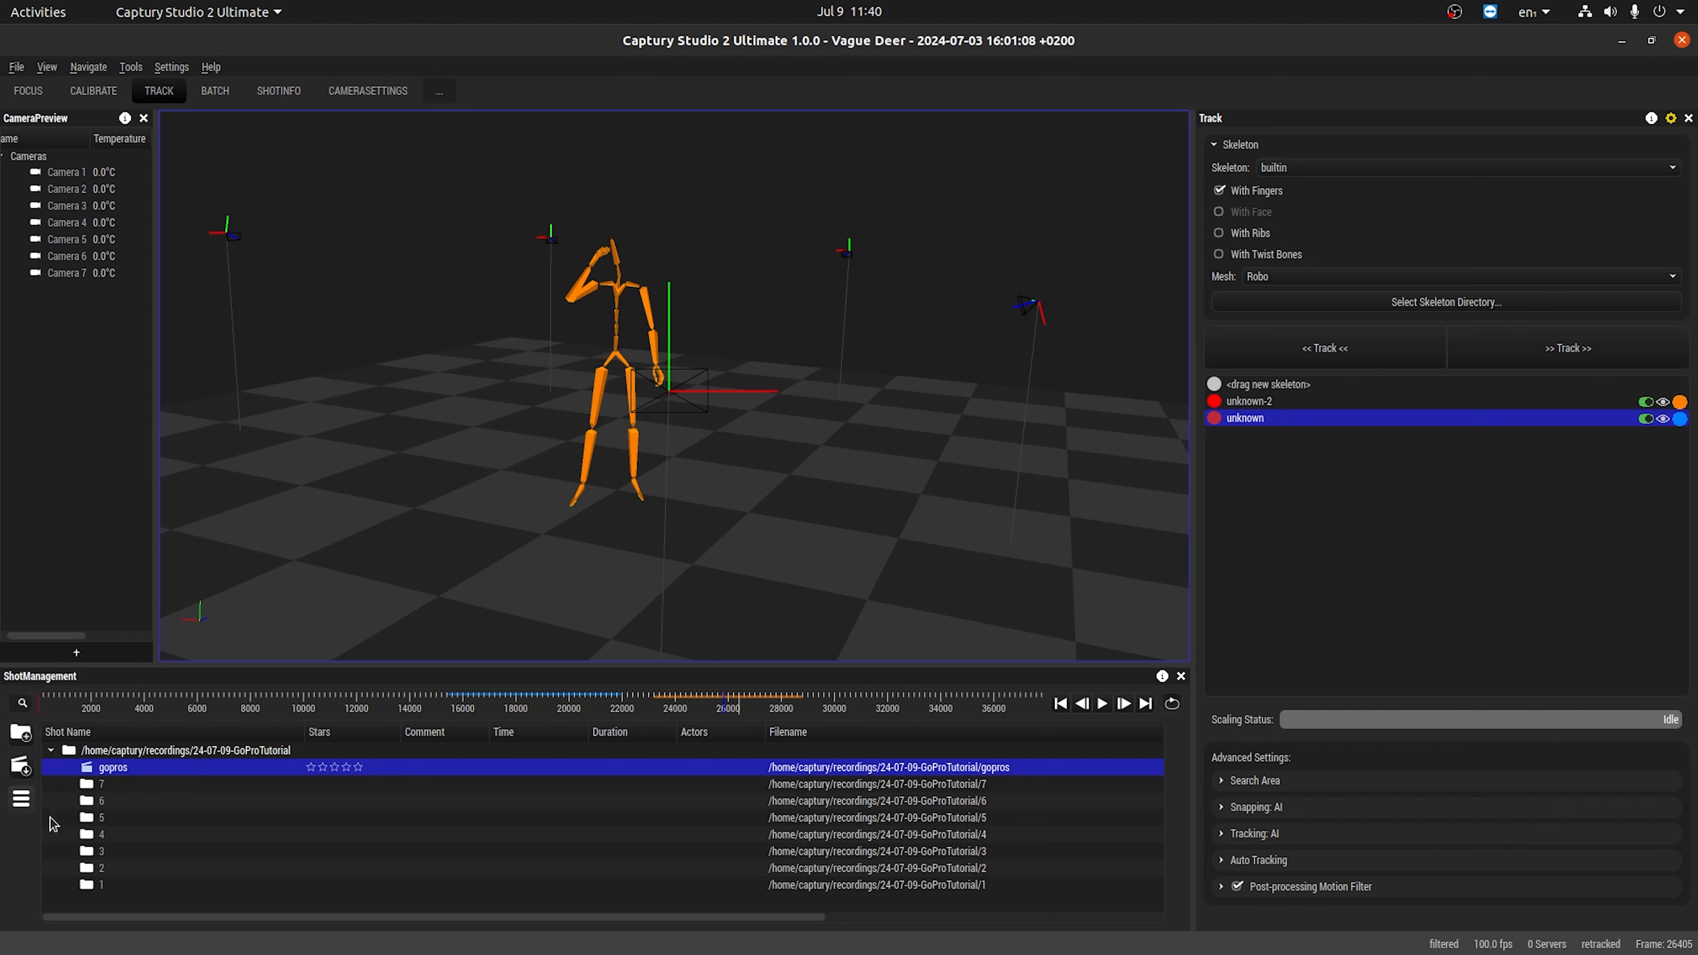
pyautogui.rightClick(105, 772)
pyautogui.moveTo(171, 807)
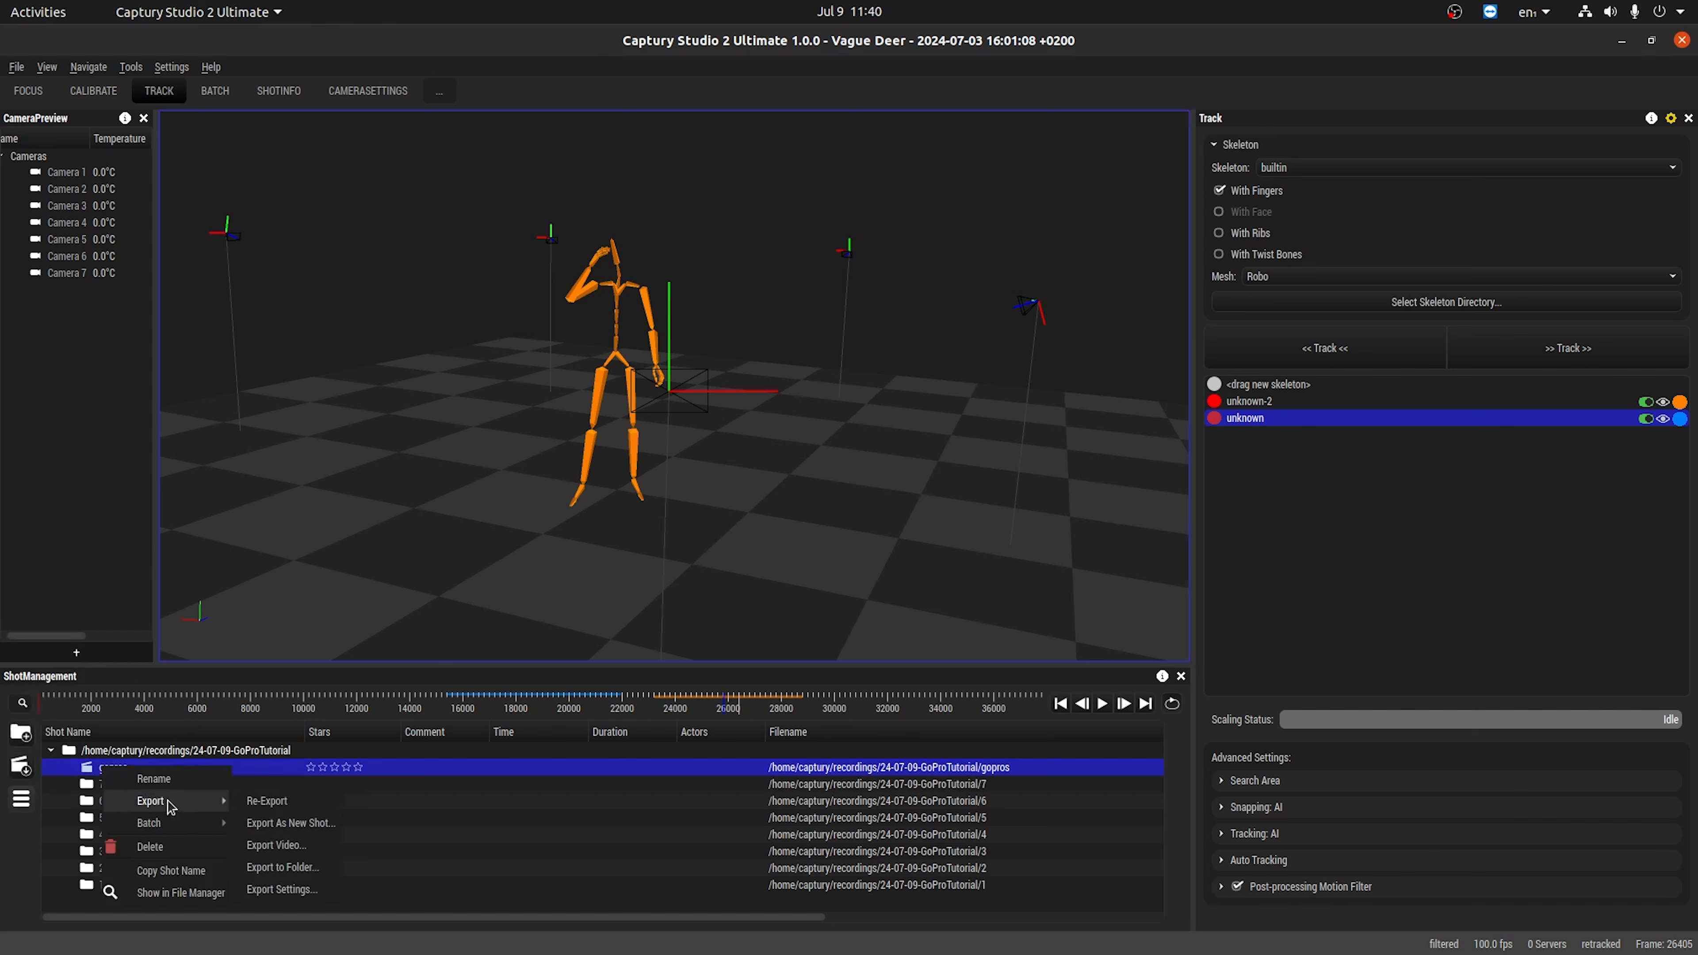
pyautogui.click(306, 615)
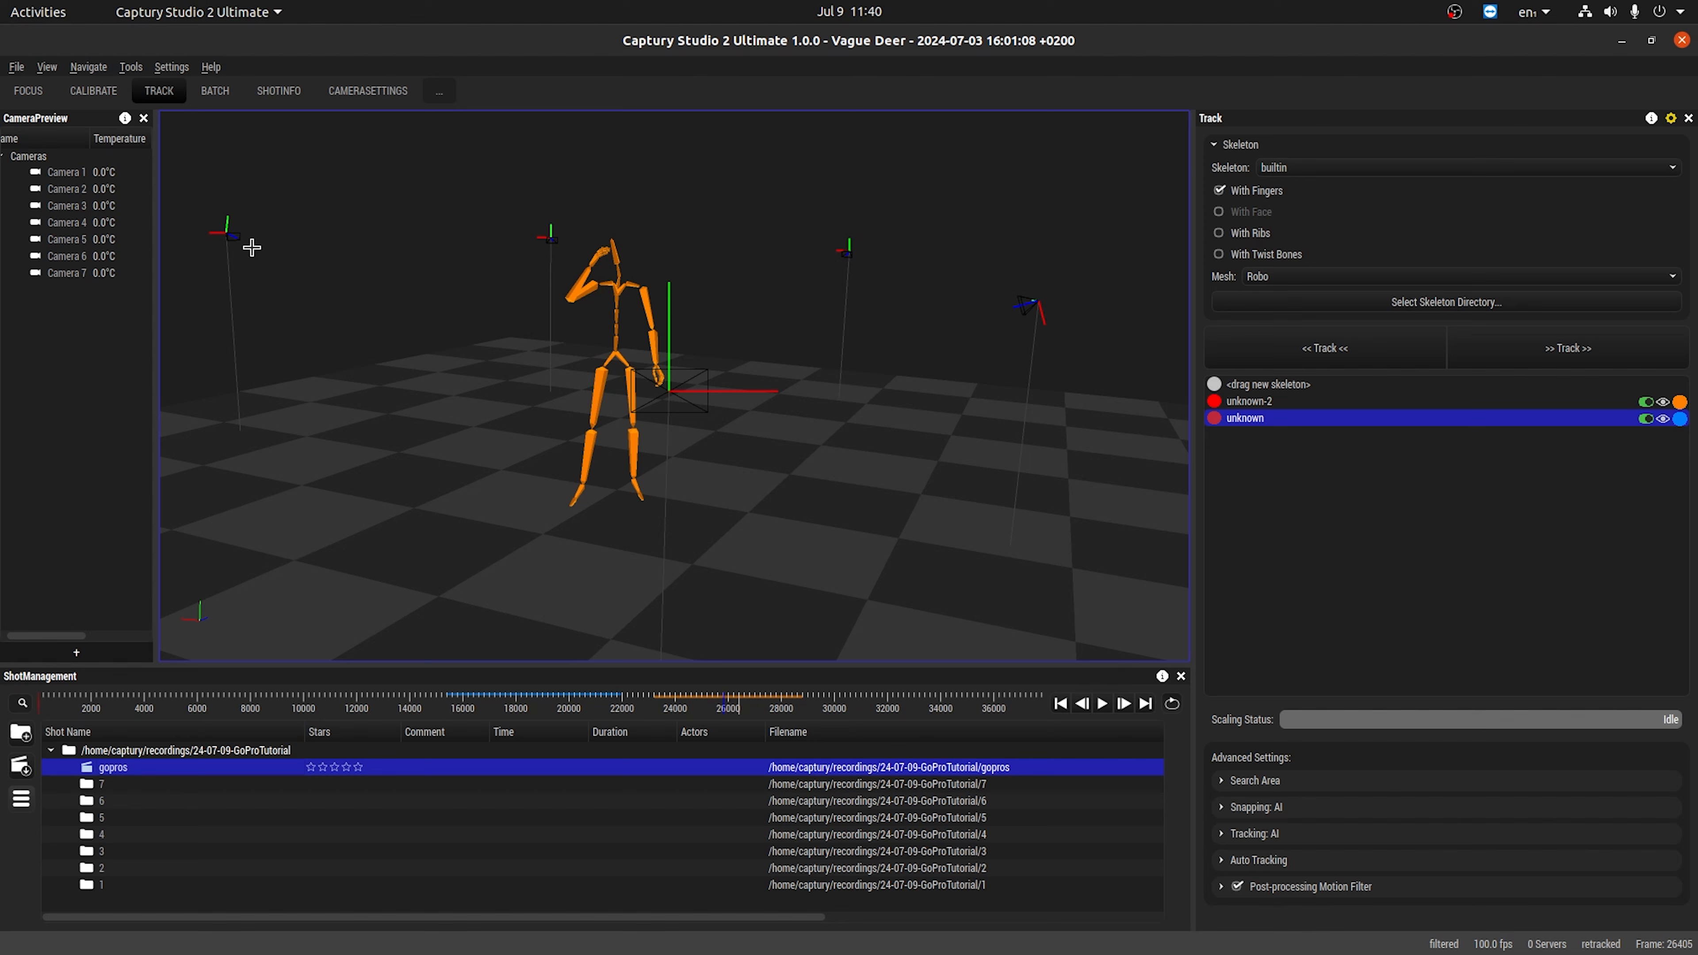
# Open the export settings, enlarge their window and examine the options for writing CSV files.
pyautogui.click(173, 67)
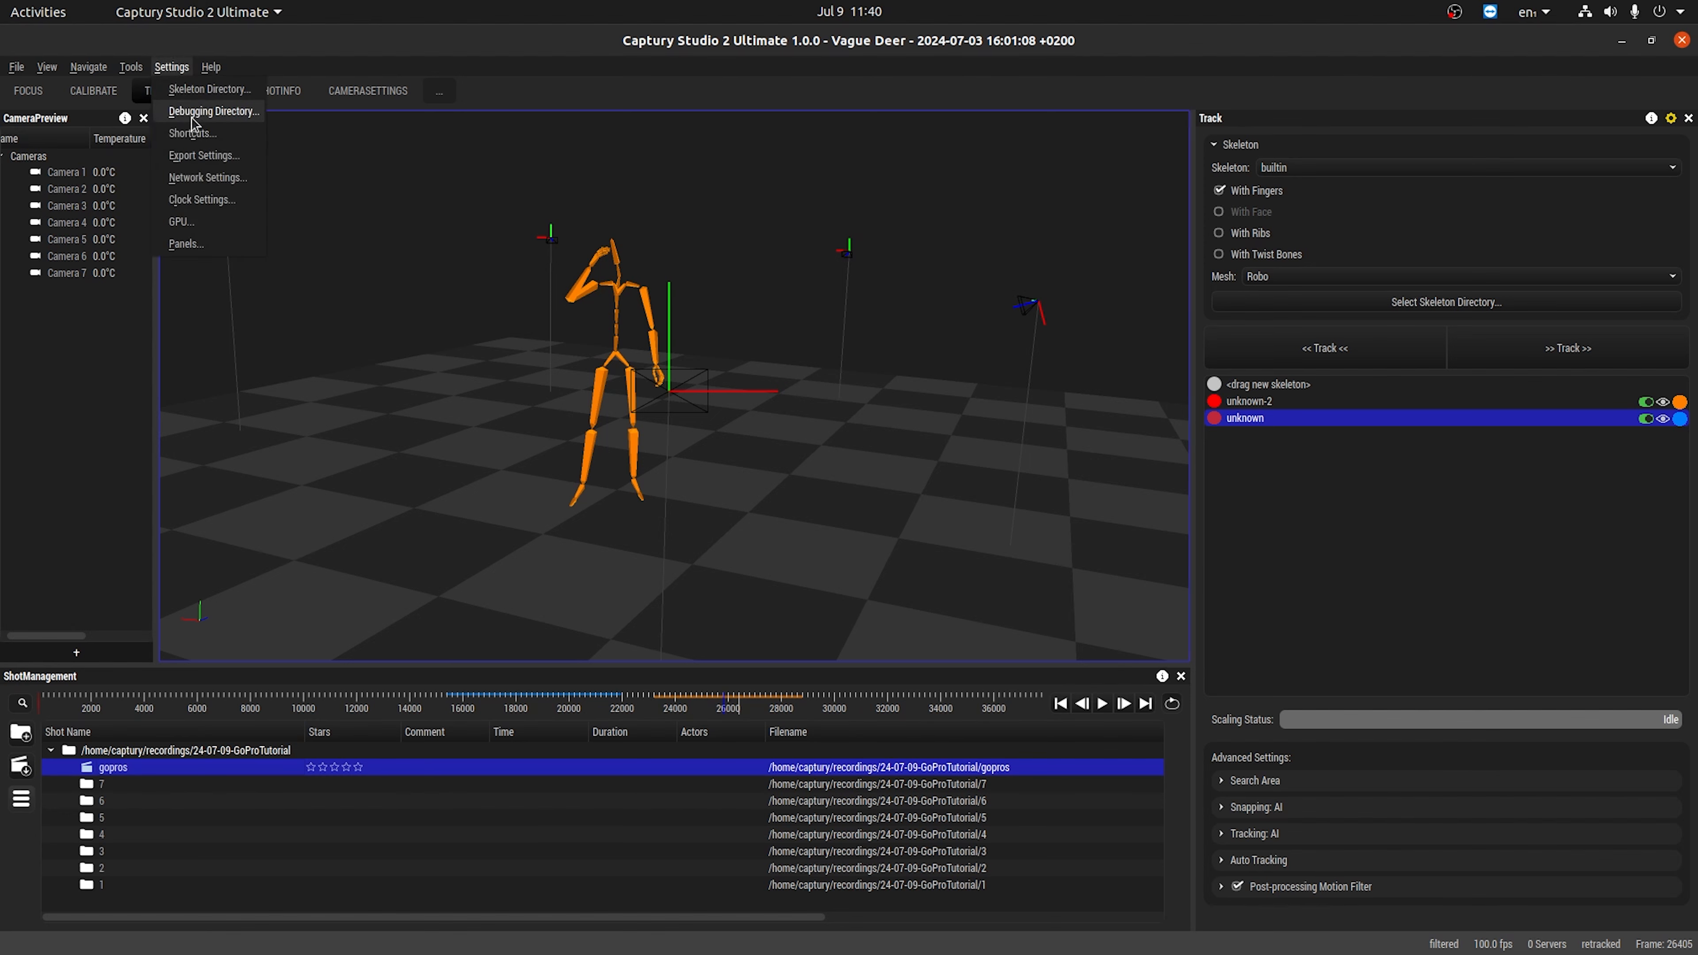
pyautogui.click(204, 155)
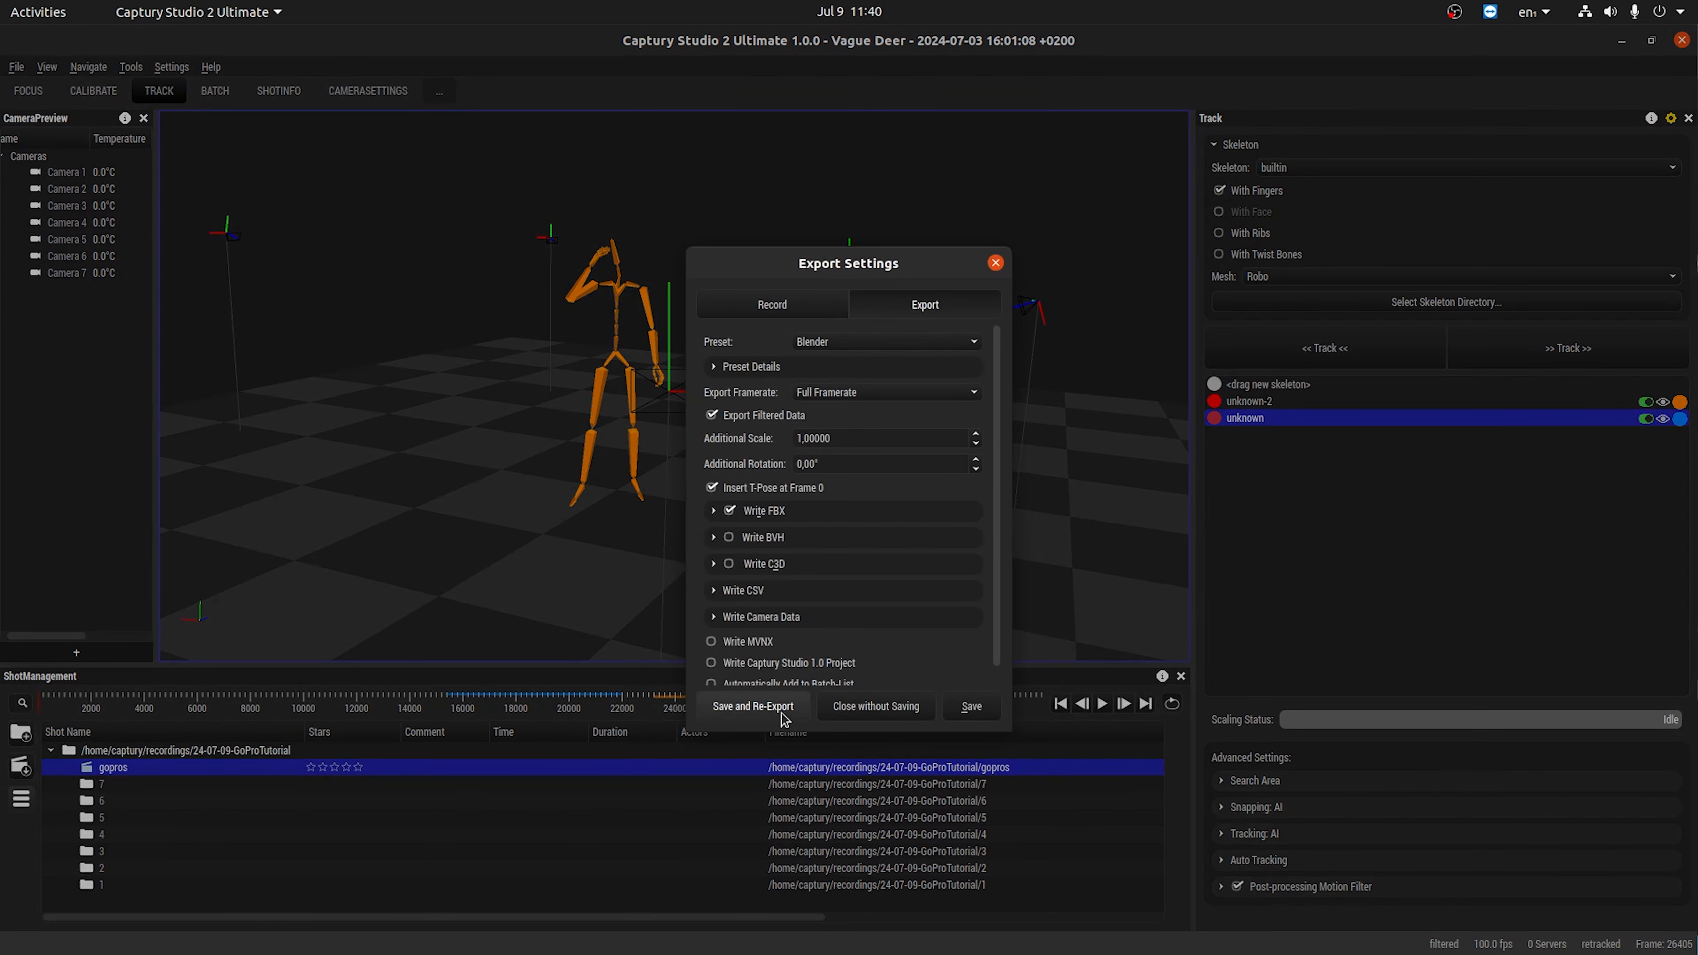
pyautogui.moveTo(689, 732); pyautogui.dragTo(655, 779)
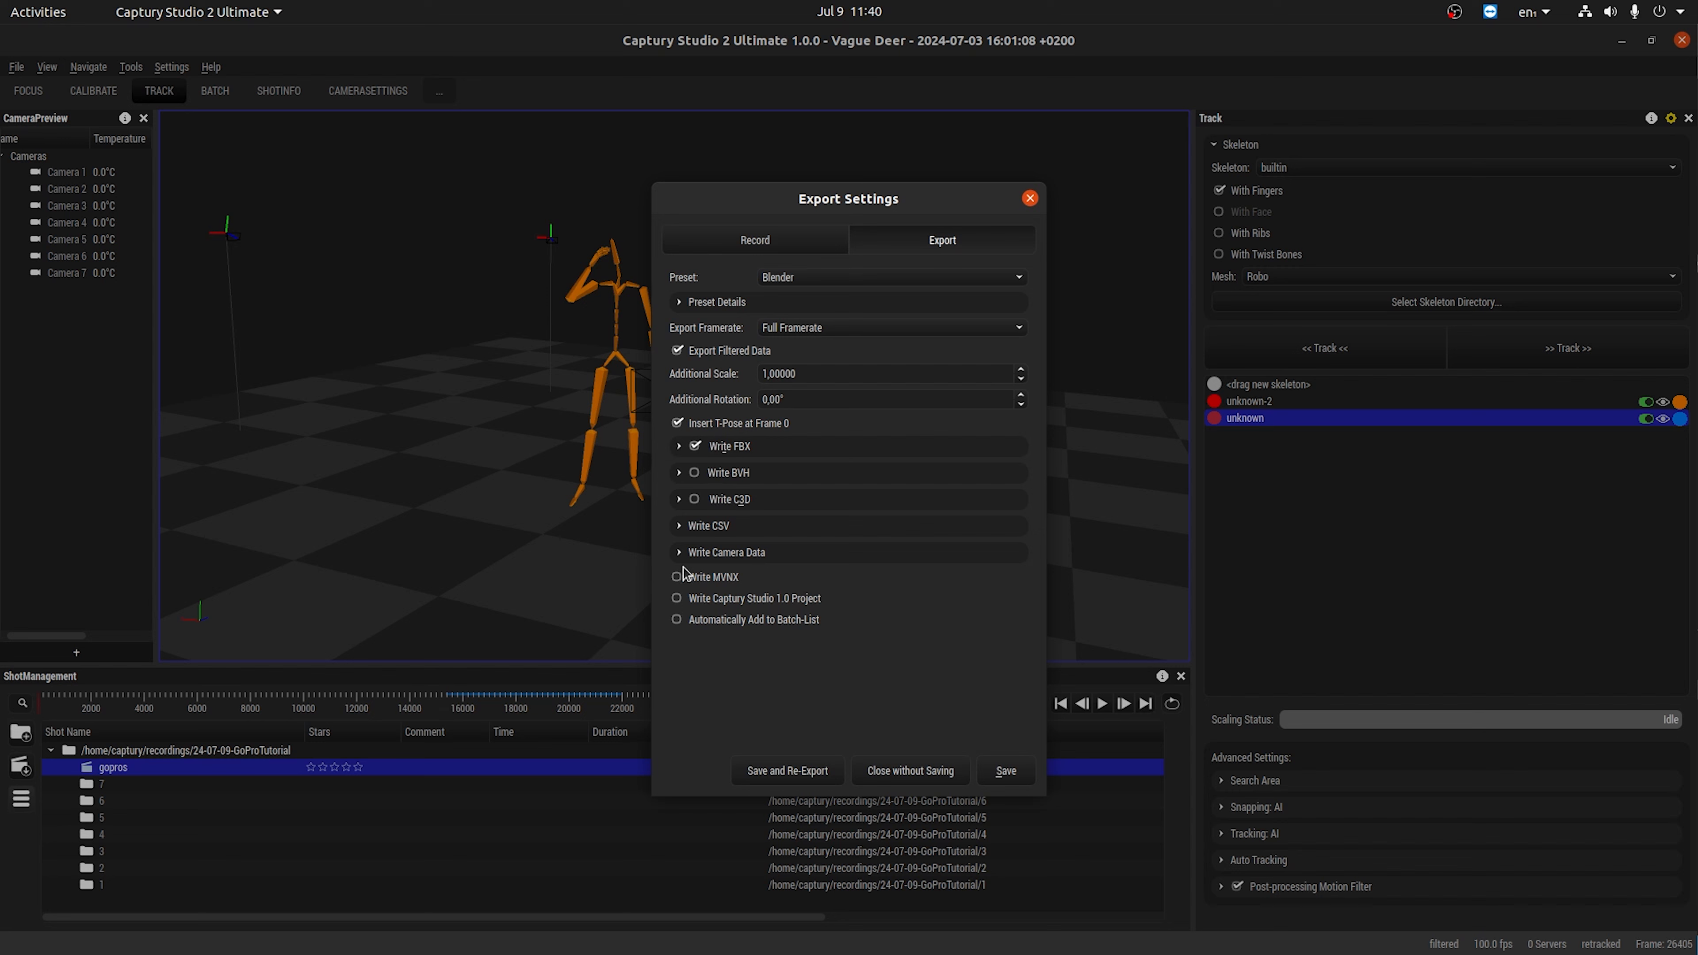
pyautogui.click(681, 527)
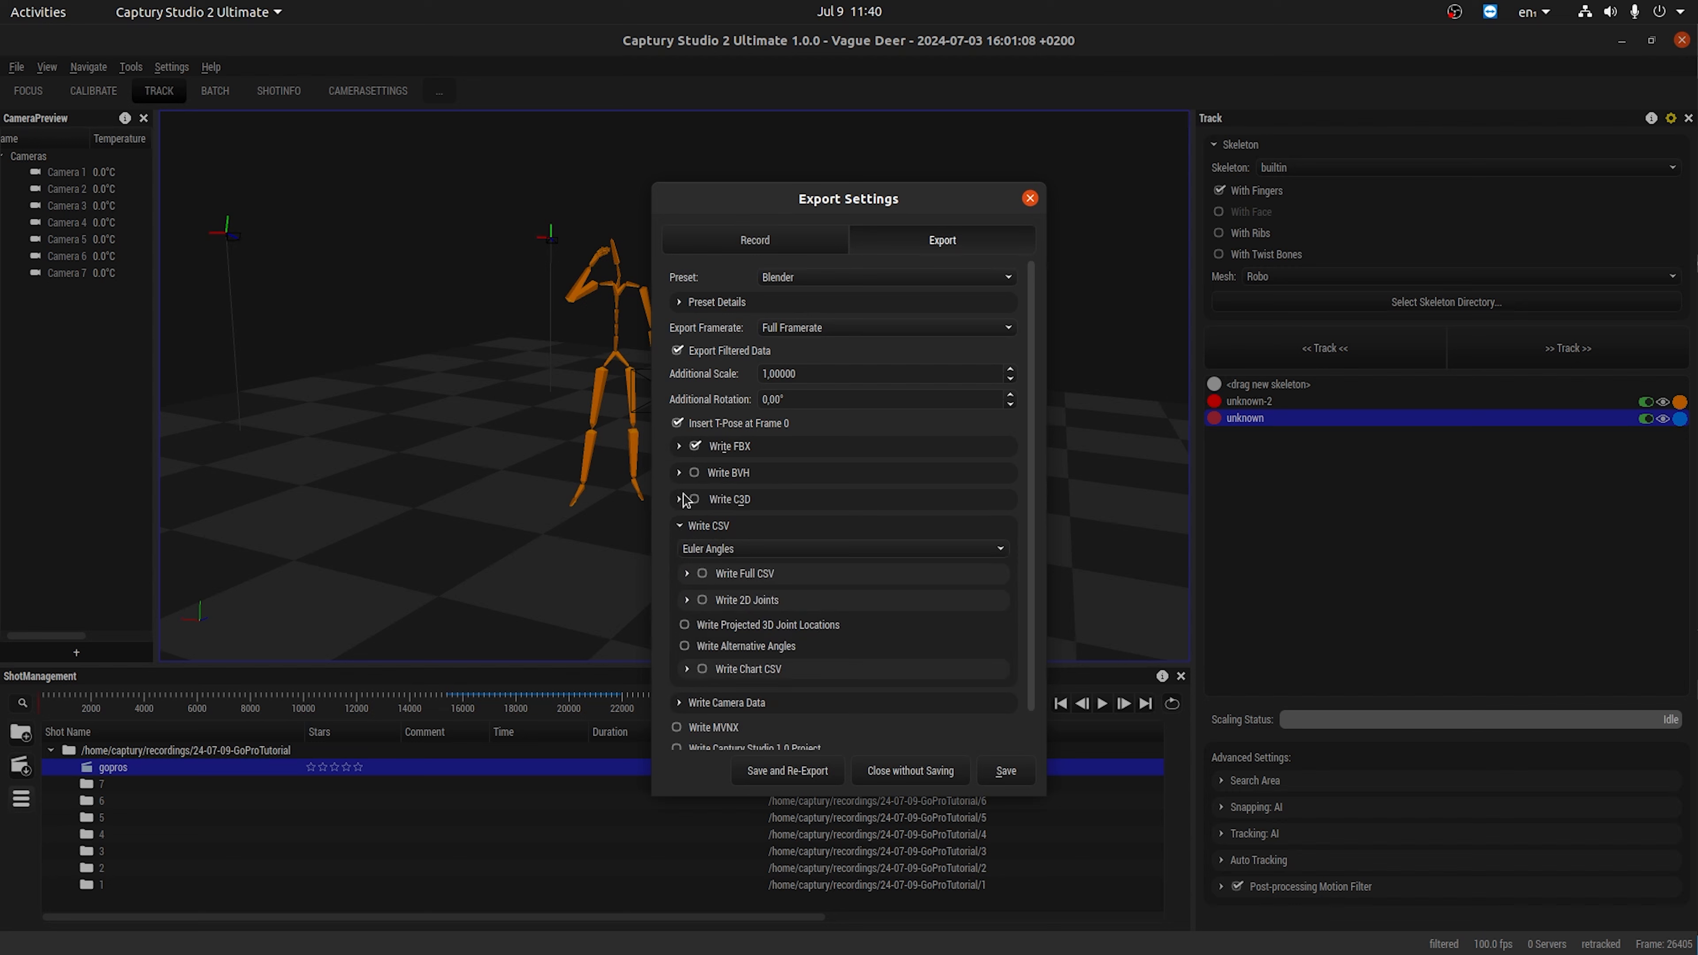
pyautogui.click(681, 527)
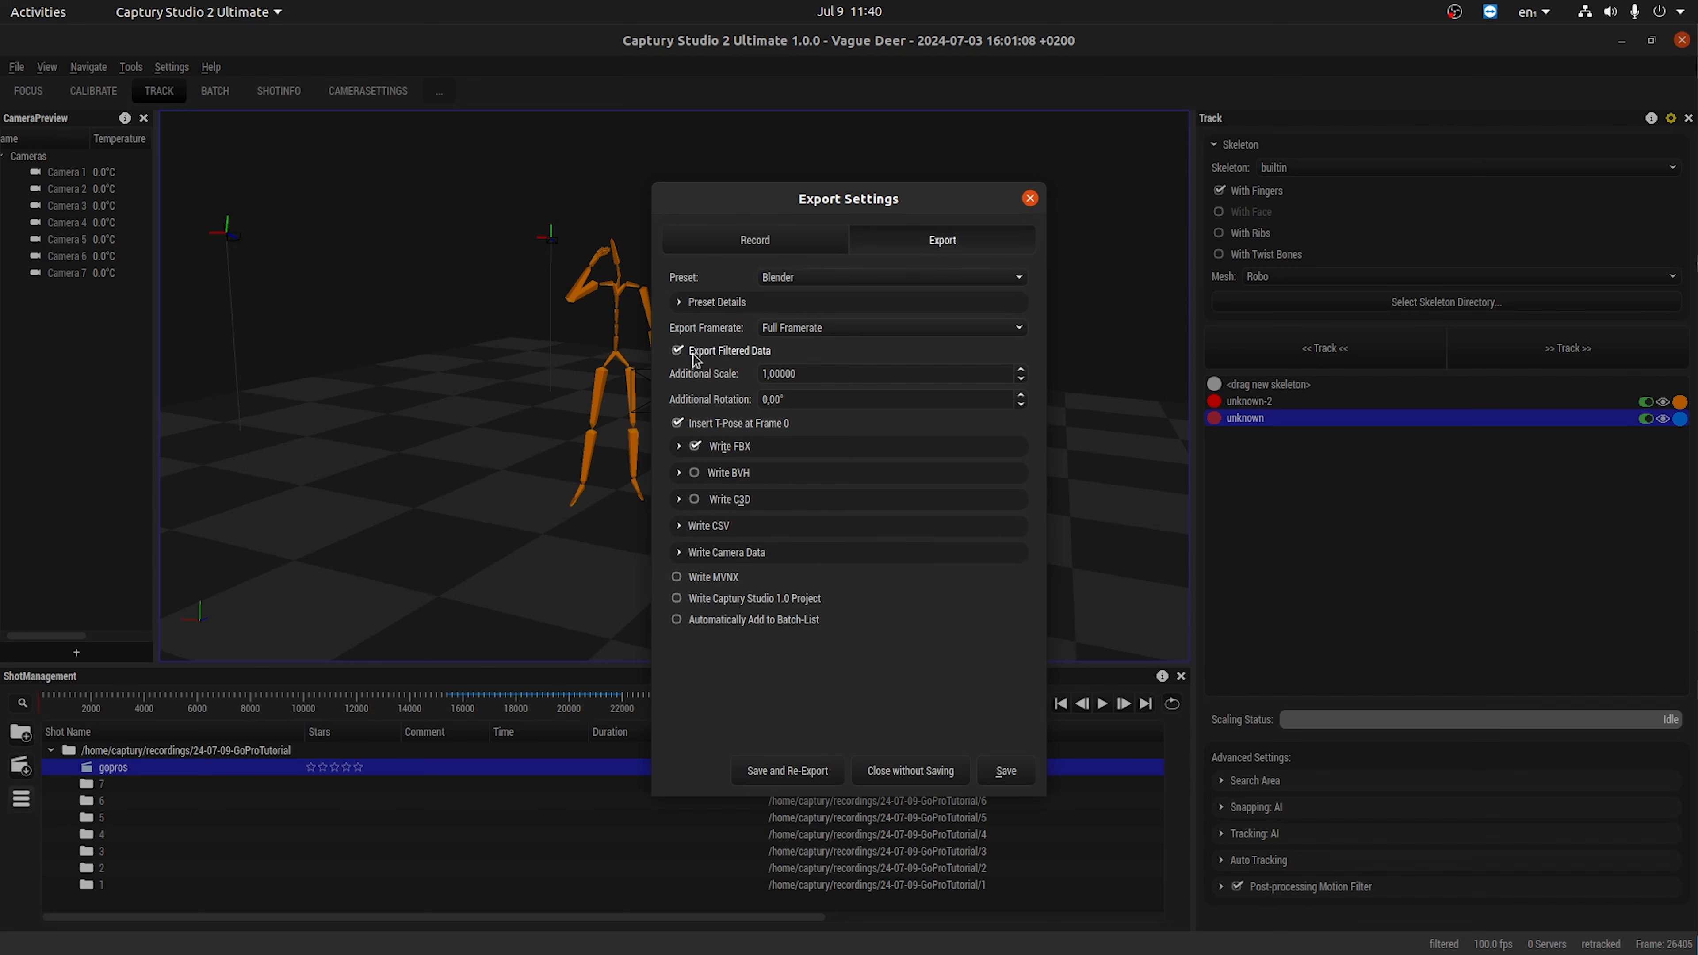